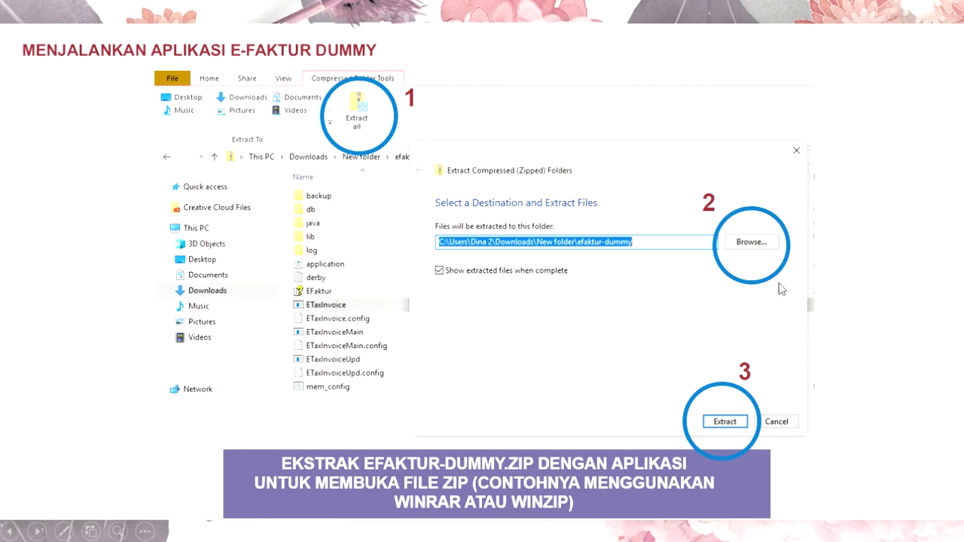
- Advance the slideshow to the LOGIN ETAX INVOICE slide with user Admin entered
click(552, 364)
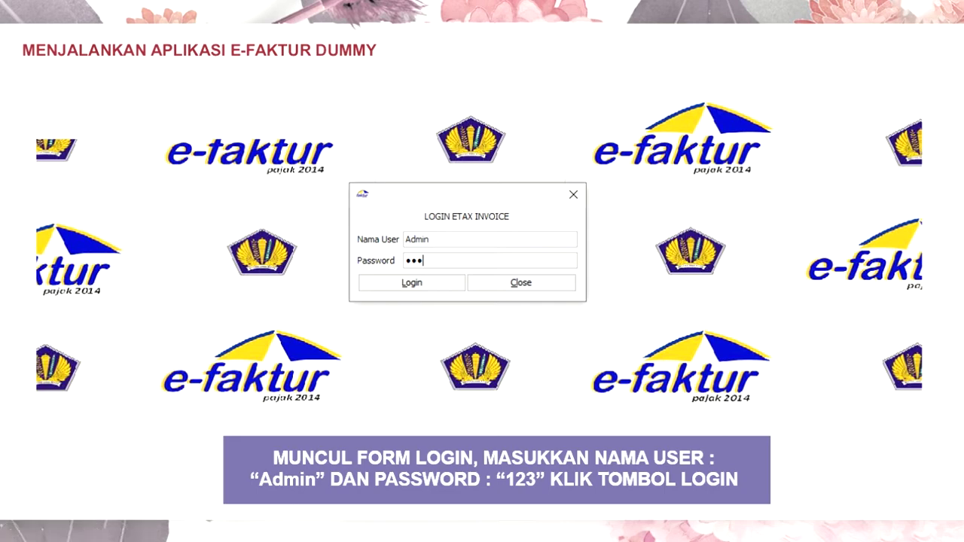
- Advance to the slide of the logged-in PT SINCHAN main window, showing the database administration and exit options
key(Right)
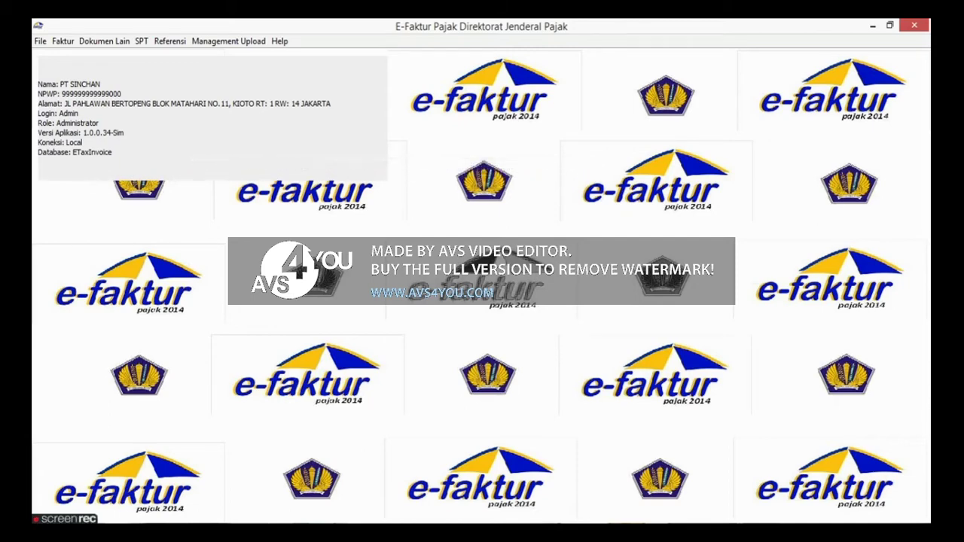
click(40, 41)
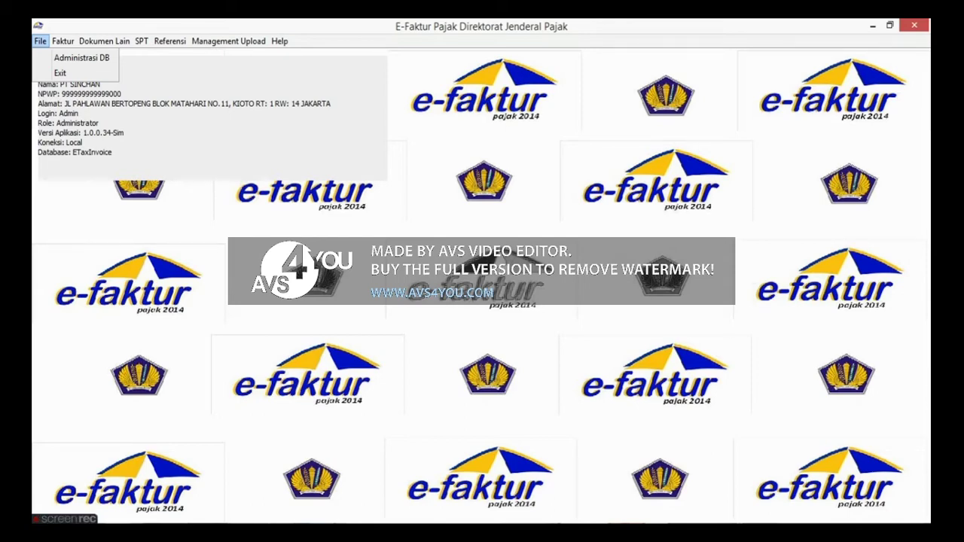
- Advance to the slide listing Faktur options: Pajak Keluaran, Pajak Masukan and both Retur types
key(Right)
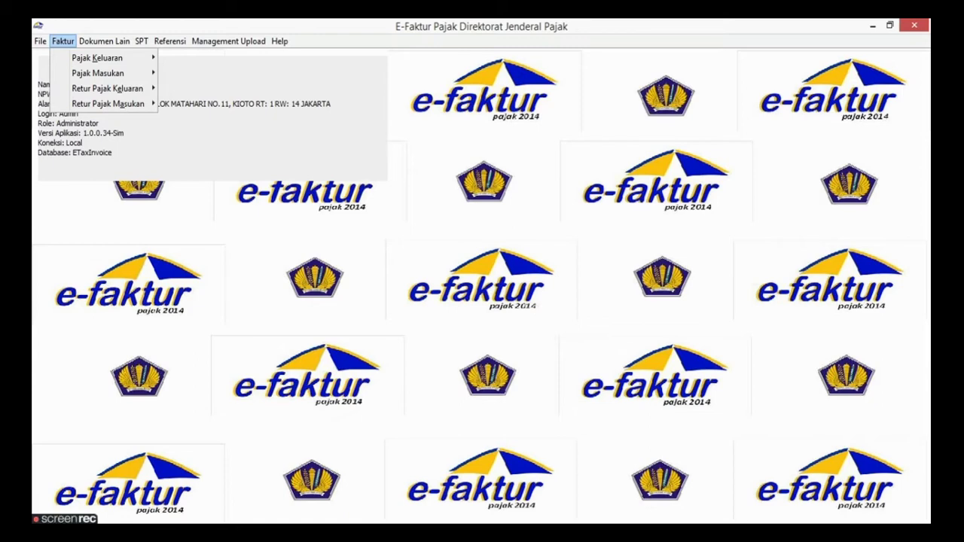
mouse_move(97, 58)
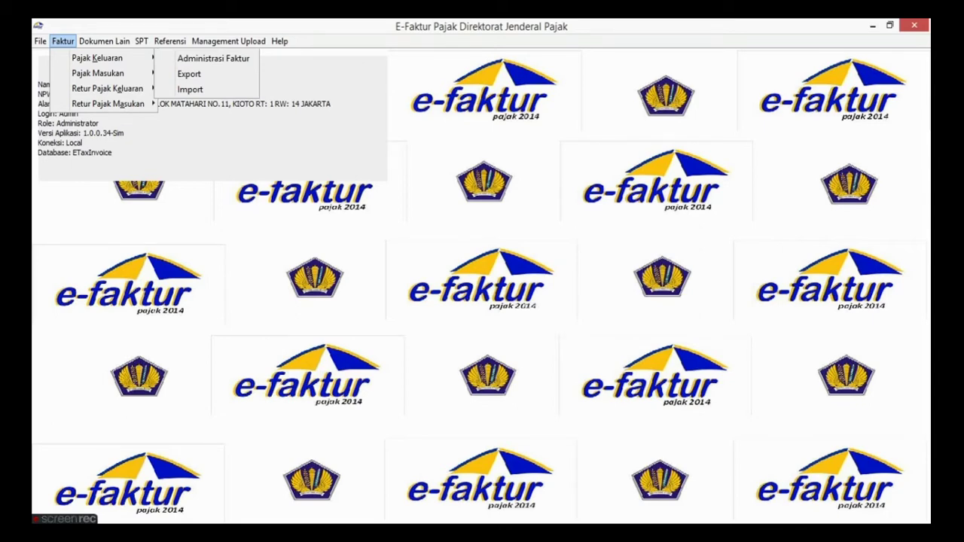
- Show the Dokumen Lain menu with Import Data for Dokumen Lain, Retur Dokumen Lain and VAT Refund
mouse_move(104, 41)
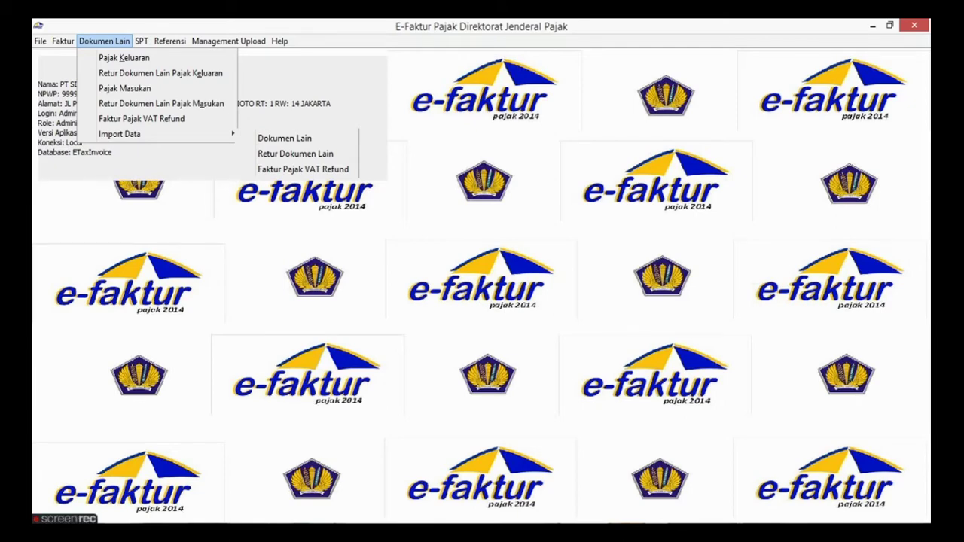
mouse_move(142, 42)
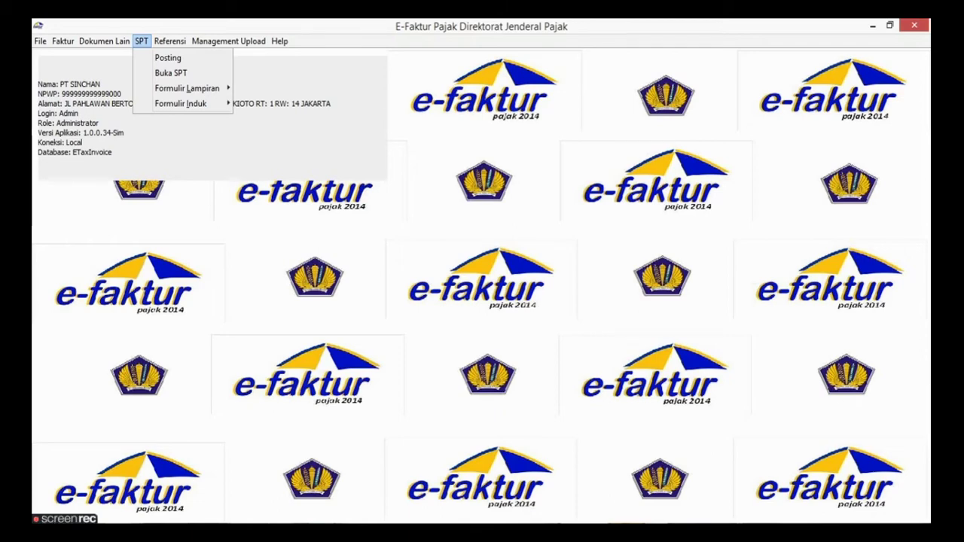
- Show the SPT menu entries Posting, Buka SPT, Formulir Lampiran and Formulir Induk
mouse_move(187, 89)
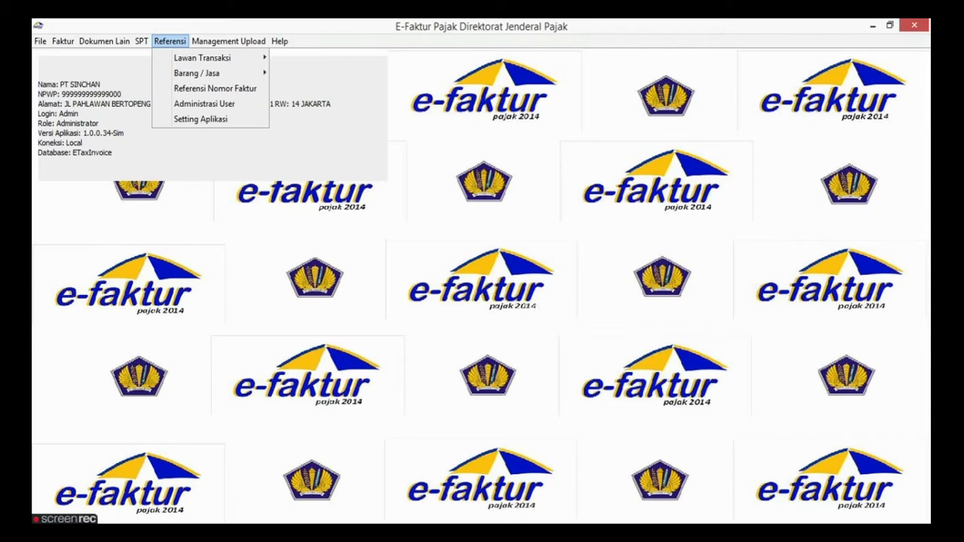
- Show the Referensi menu entries for Lawan Transaksi, Barang / Jasa and Referensi Nomor Faktur
mouse_move(202, 58)
key(Right)
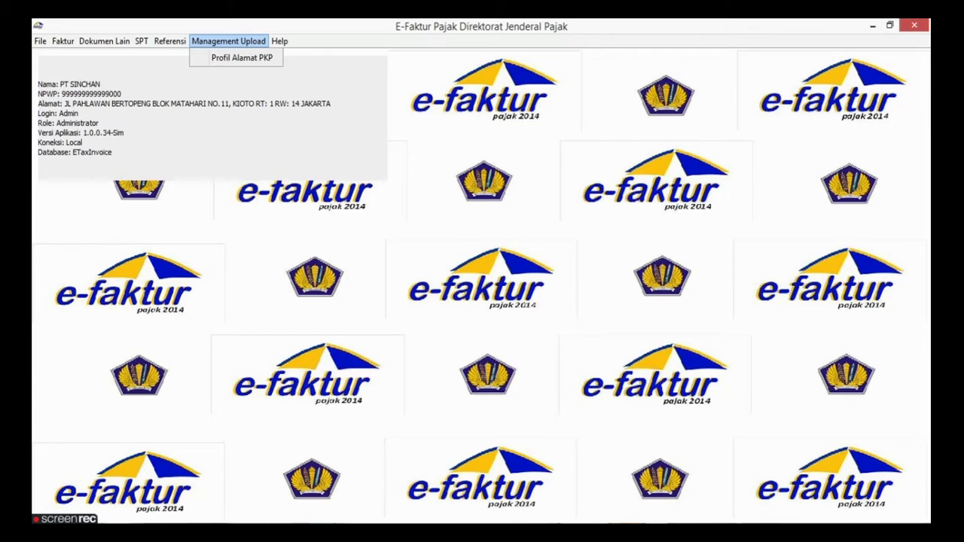
- Move on to the Help options, then close the menus to leave the plain PT SINCHAN main window
key(Right)
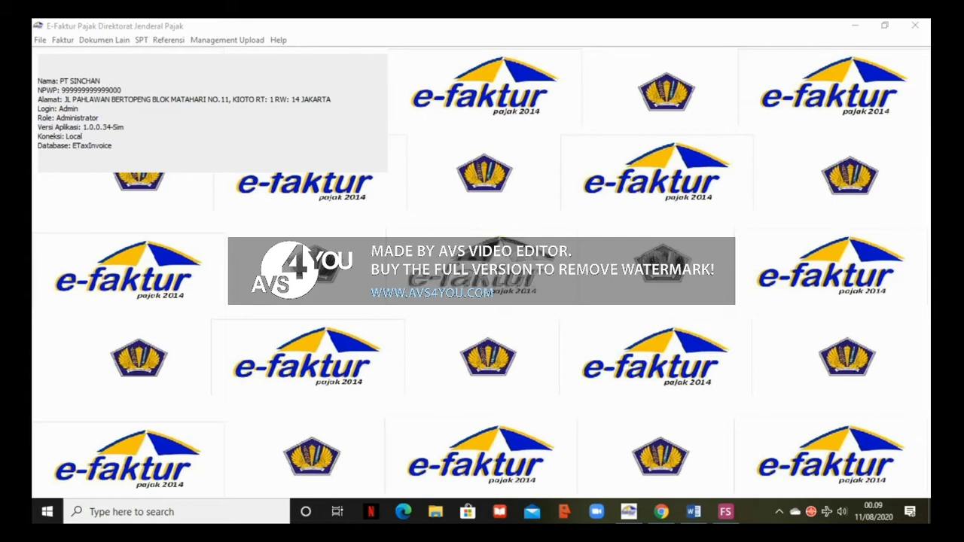
- Show Referensi > Lawan Transaksi in e-Faktur, then switch to the Word document SOAL TERKAIT FAKTUR DUMMY
click(169, 40)
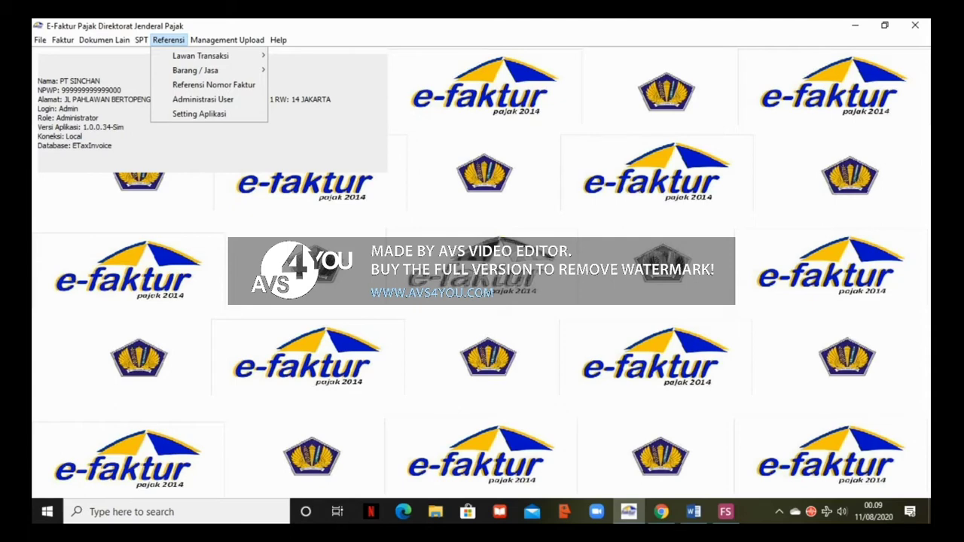
mouse_move(200, 56)
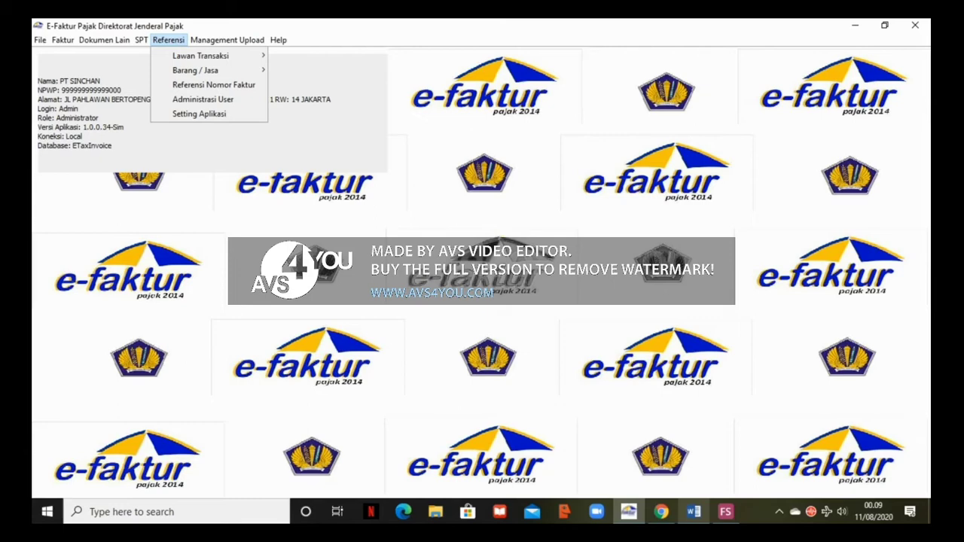
click(694, 511)
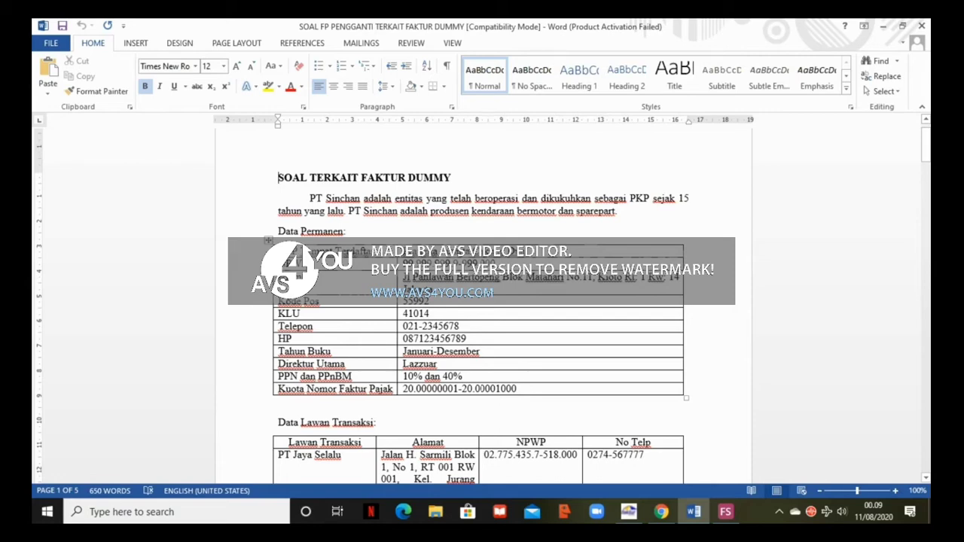
- Scroll Word down to the Data Lawan Transaksi table of three partners, then return to e-Faktur's Referensi menu
scroll(482, 301, down, 1)
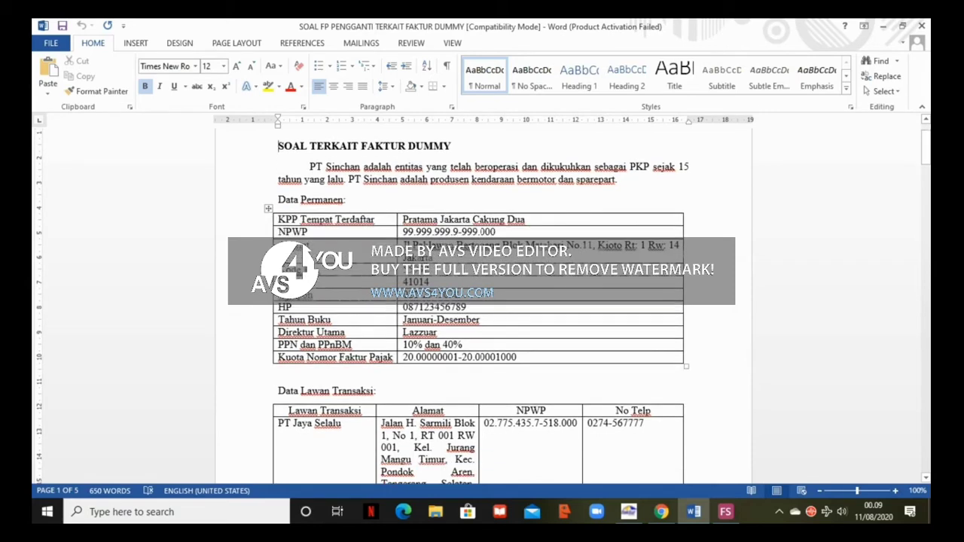
scroll(481, 301, down, 4)
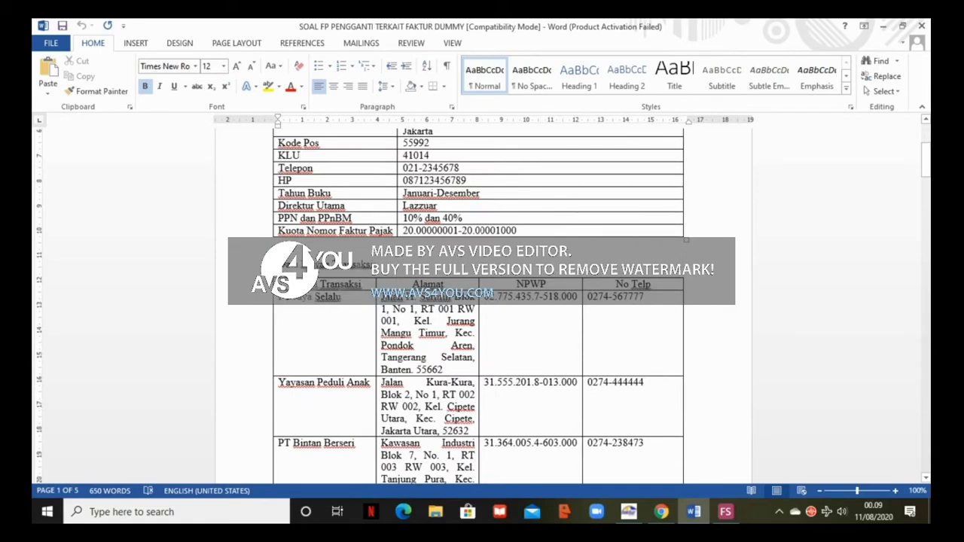
scroll(482, 301, down, 1)
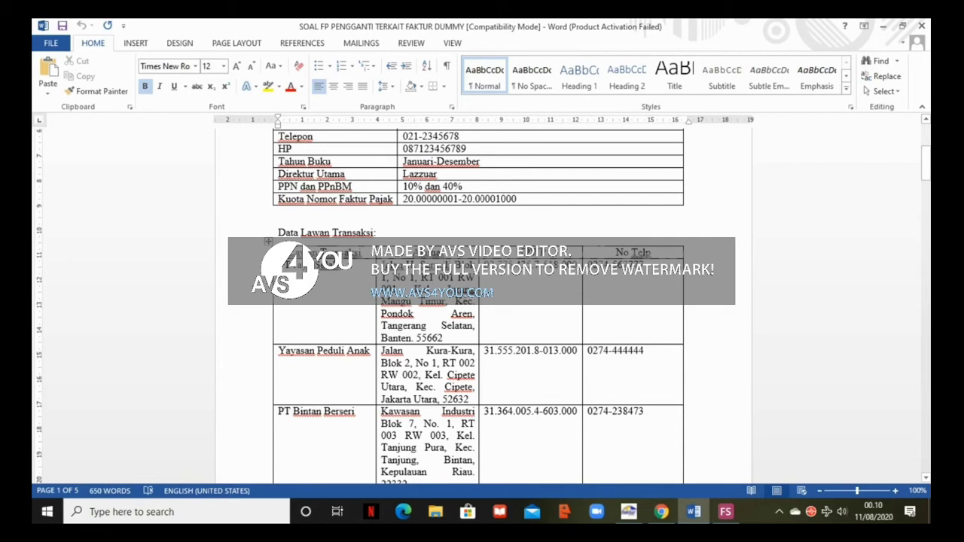
scroll(481, 301, down, 1)
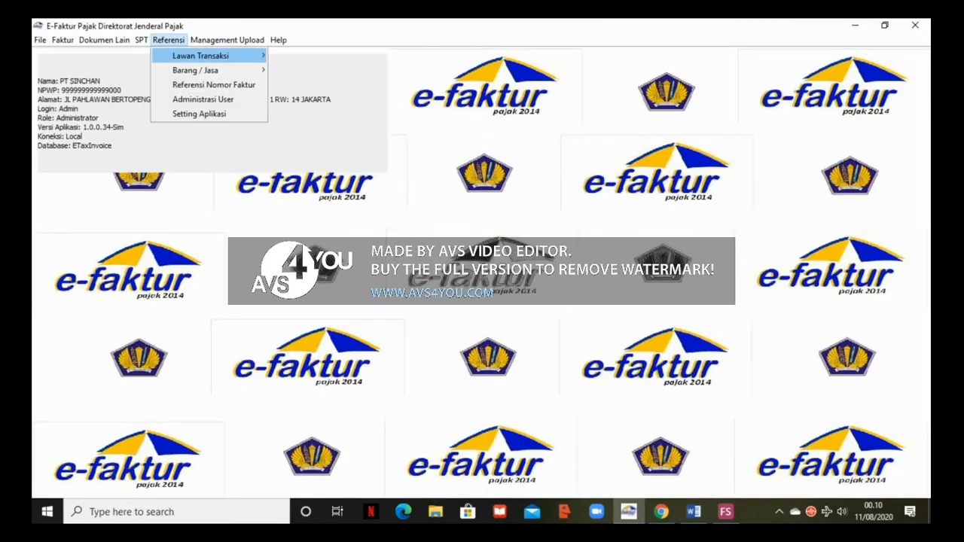
mouse_move(200, 56)
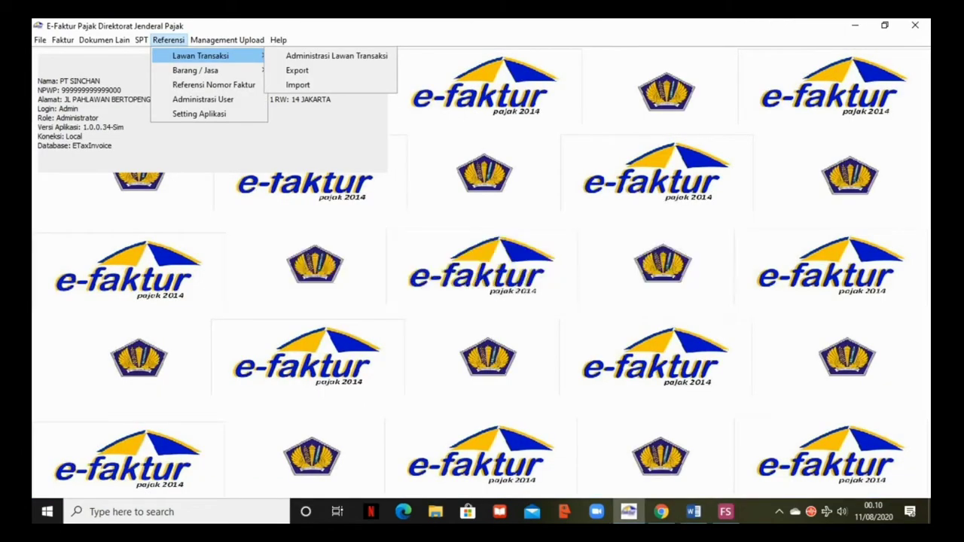
- Start a new Lawan Transaksi entry and place its form beside the Word partner data
click(336, 56)
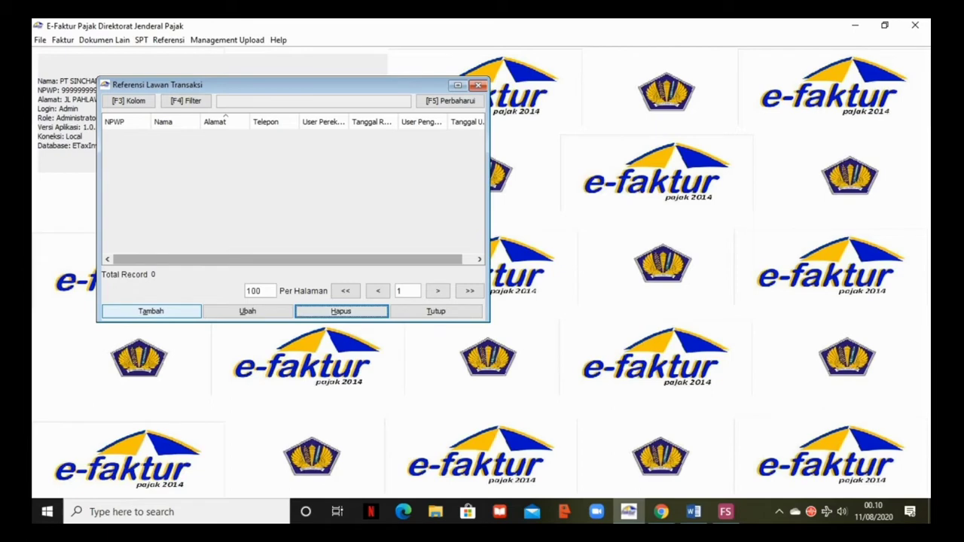
click(150, 311)
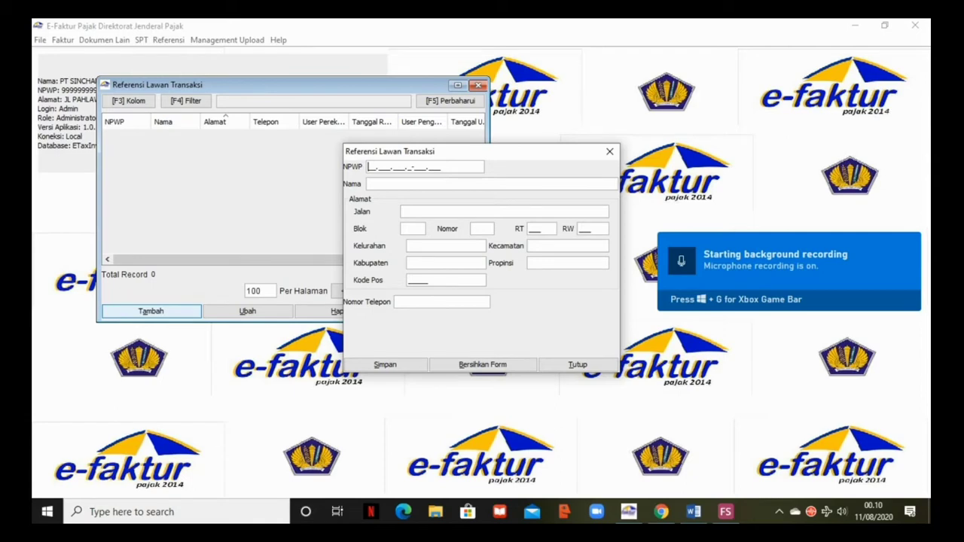
click(693, 512)
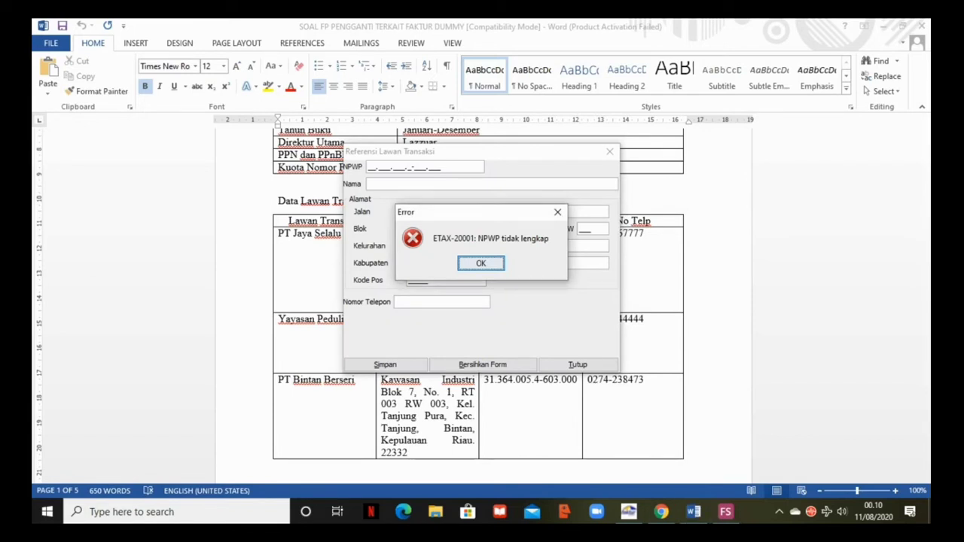
click(481, 263)
drag(481, 151, 538, 319)
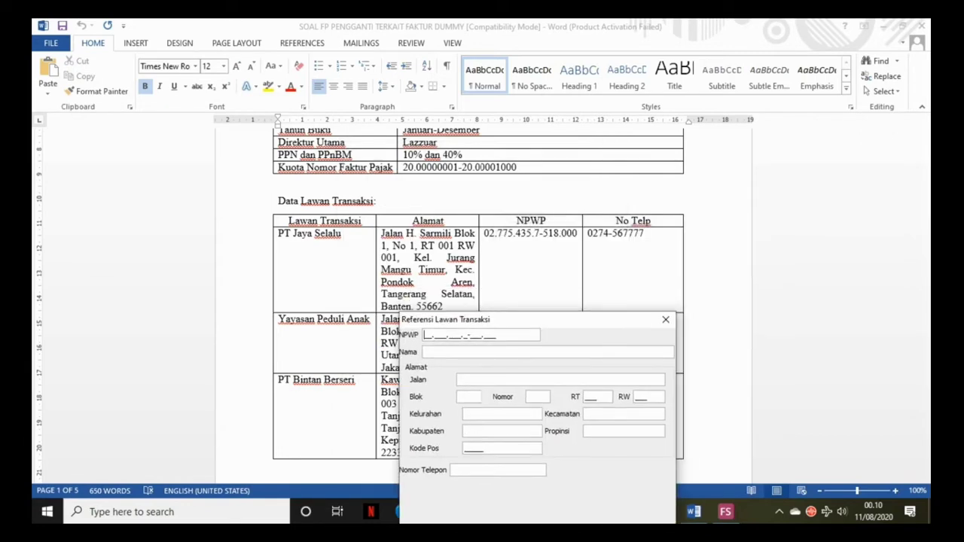
scroll(479, 295, down, 2)
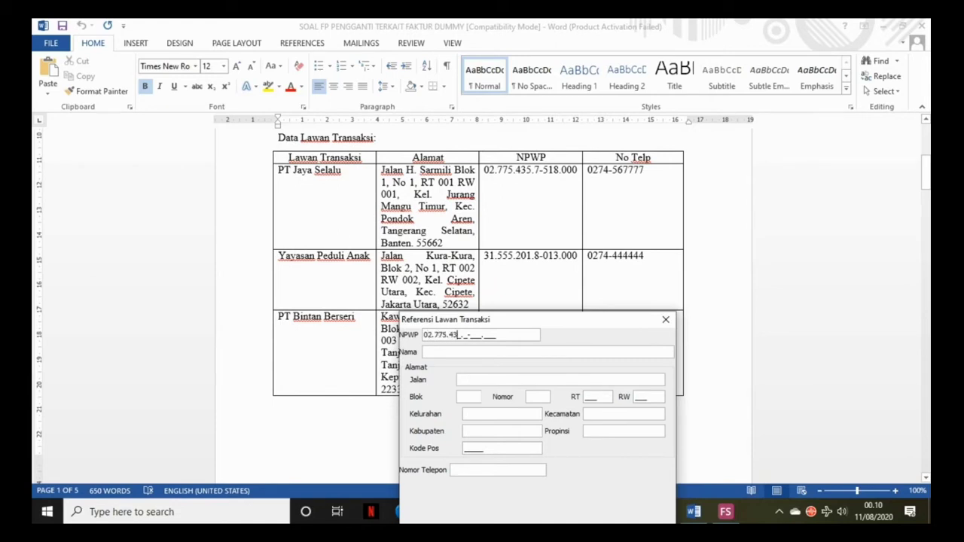
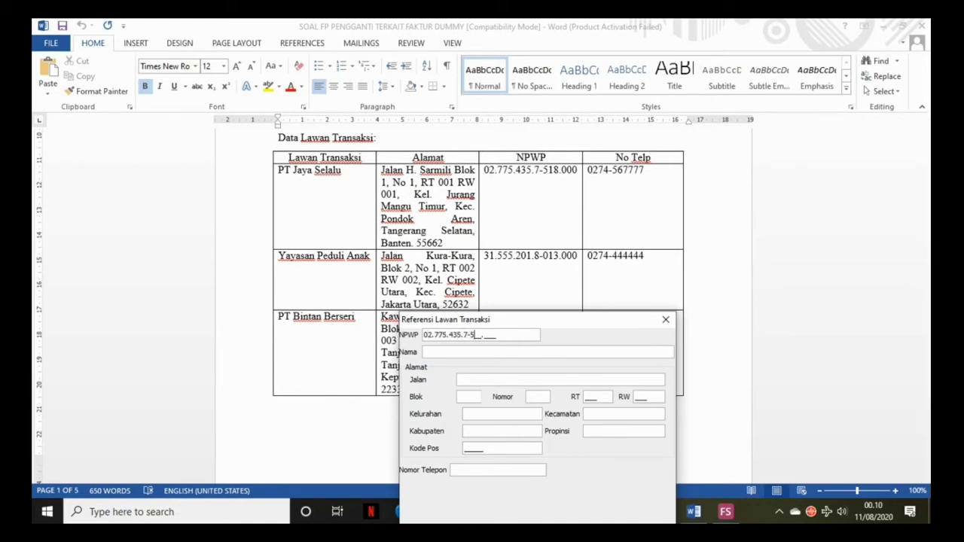
- Enter the partner's NPWP tax number and the name PT. Jaya Selalu
key(Tab)
text(PT. Jaya Selalu)
key(Tab)
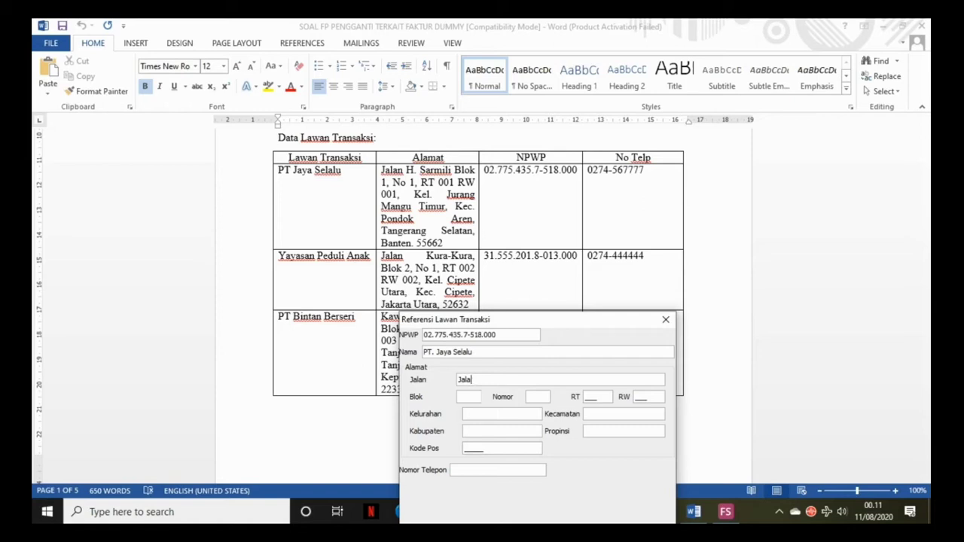
- Fill in the partner's street, RT/RW and Kelurahan, correcting a capitalisation typo
key(Tab)
text(1)
key(Tab)
text(001)
key(Tab)
text(001)
text(Jurang Man)
text(gu TIm)
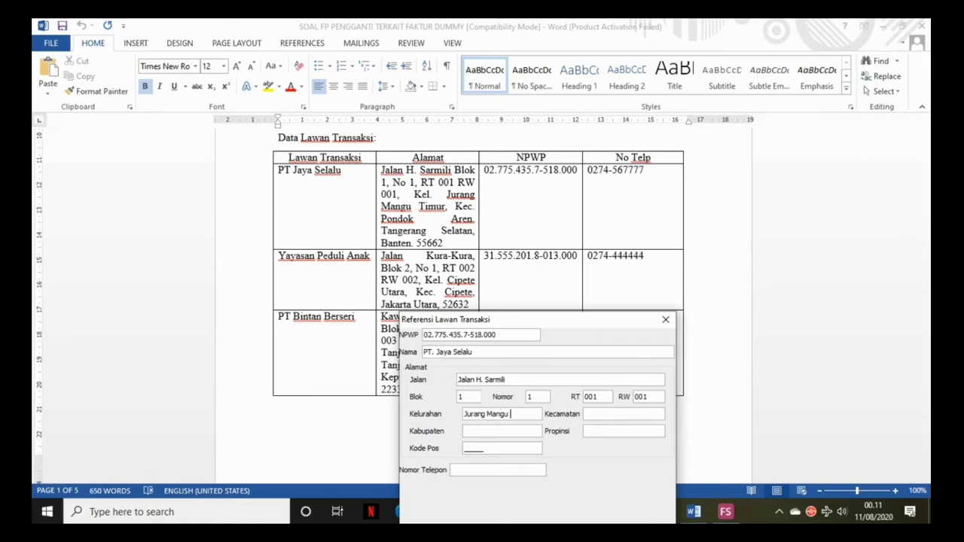
key(BackSpace)
key(BackSpace)
text(imur)
- Fill in Kecamatan, Kabupaten Tangerang Selatan, Propinsi Banten and the postal code
key(Tab)
text(Pondok Aren)
key(Tab)
text(Tangerang)
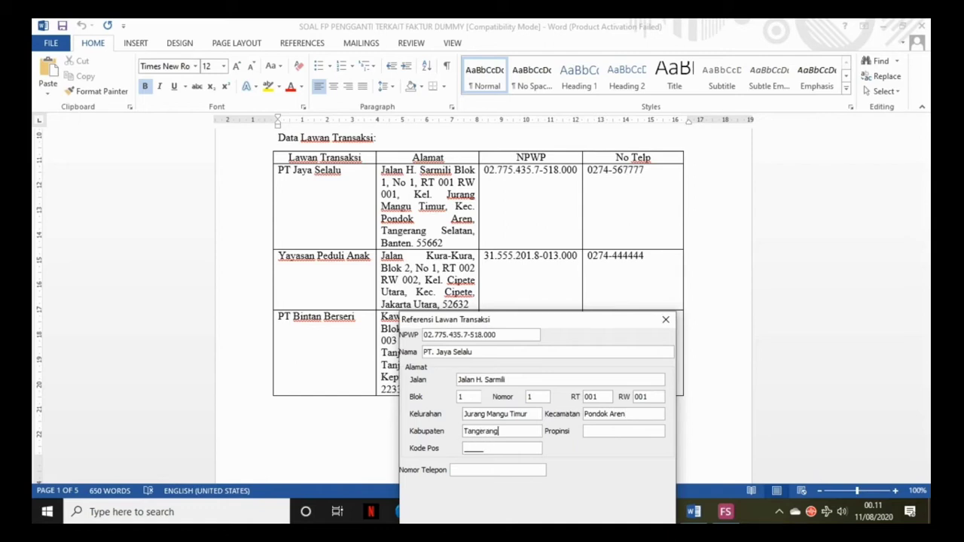
text( Selatan)
key(Tab)
text(Banten)
key(Tab)
text(55662)
- Enter the partner's phone number and save PT. Jaya Selalu as a transaction partner
key(Tab)
text(02745677)
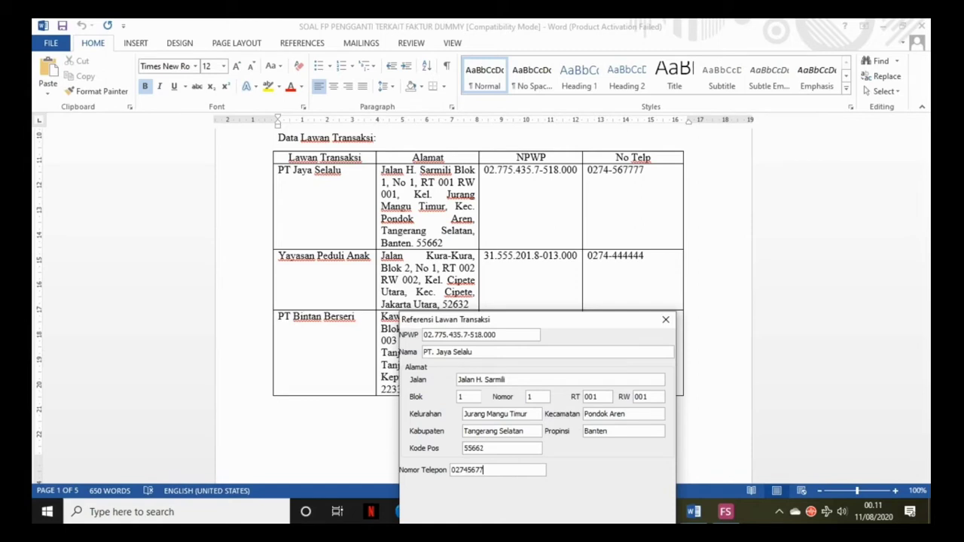
drag(536, 319, 557, 227)
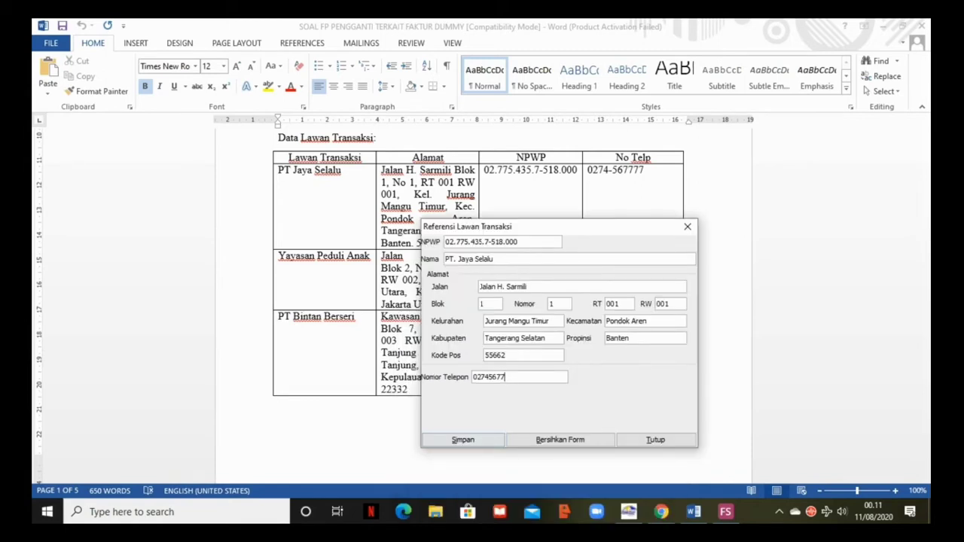
click(462, 440)
drag(558, 226, 557, 254)
- Save Yayasan Peduli Anak as a partner with its NPWP, street address, Cipete Utara, Jakarta, postal code and phone
scroll(482, 195, down, 1)
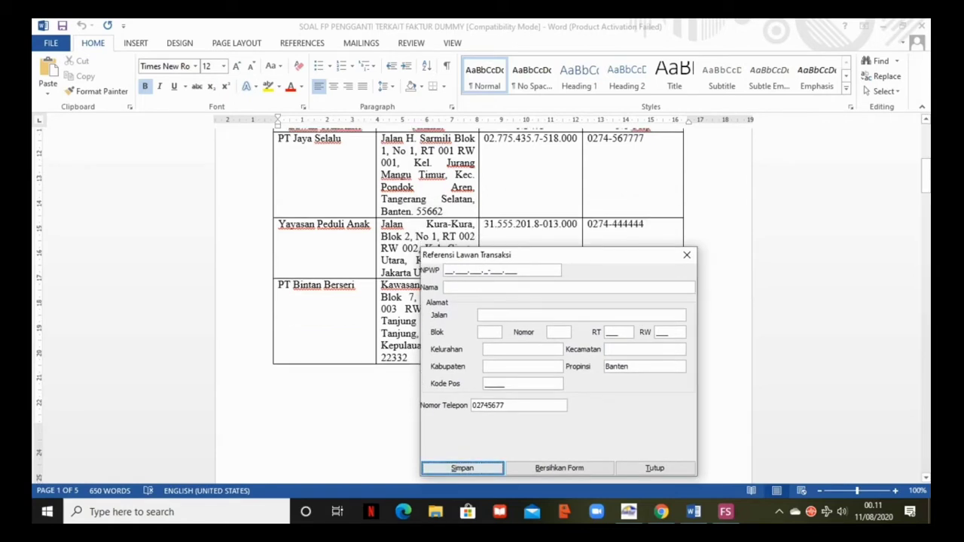
scroll(481, 196, down, 1)
click(452, 270)
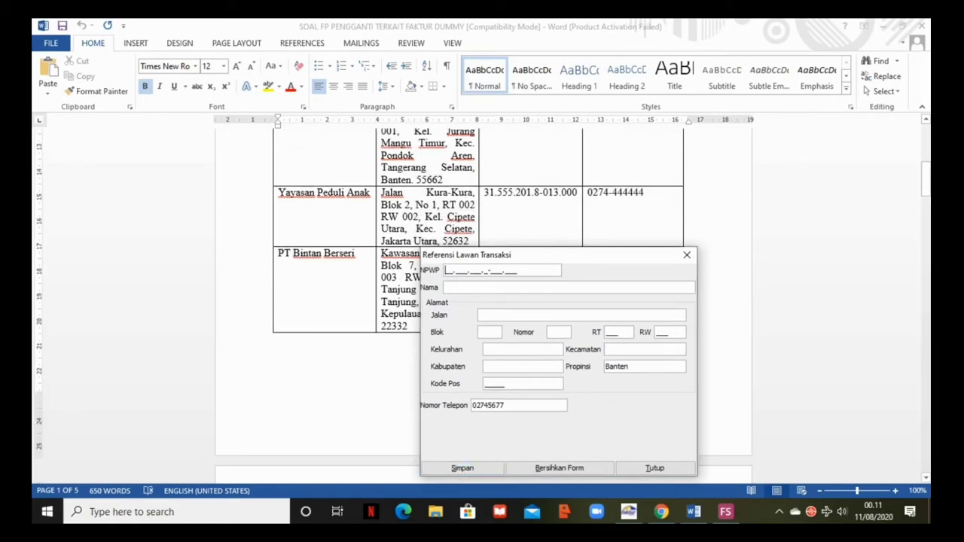
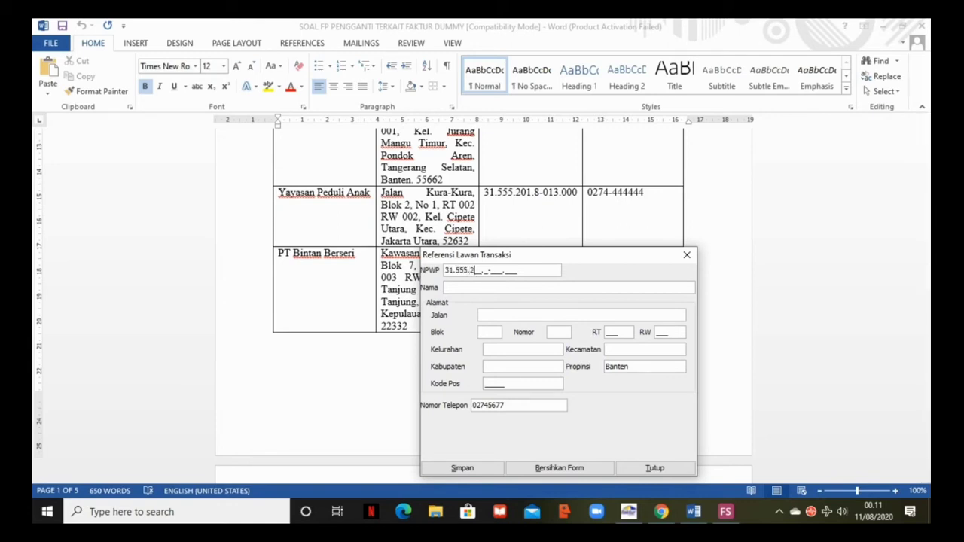
key(Tab)
text(Yayasan Peduli Anak)
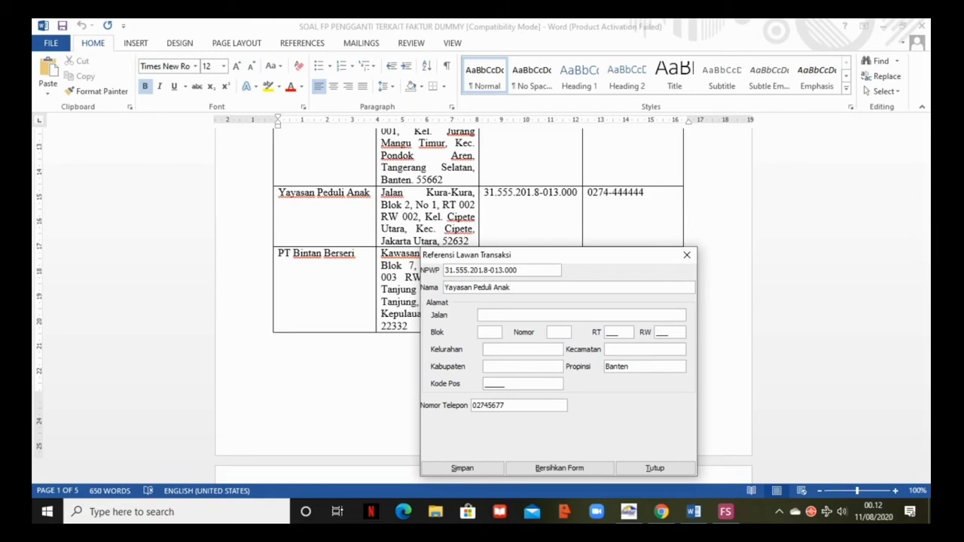
key(Tab)
text(002)
key(Tab)
text(002)
key(Tab)
text(Cipete Utara)
key(Tab)
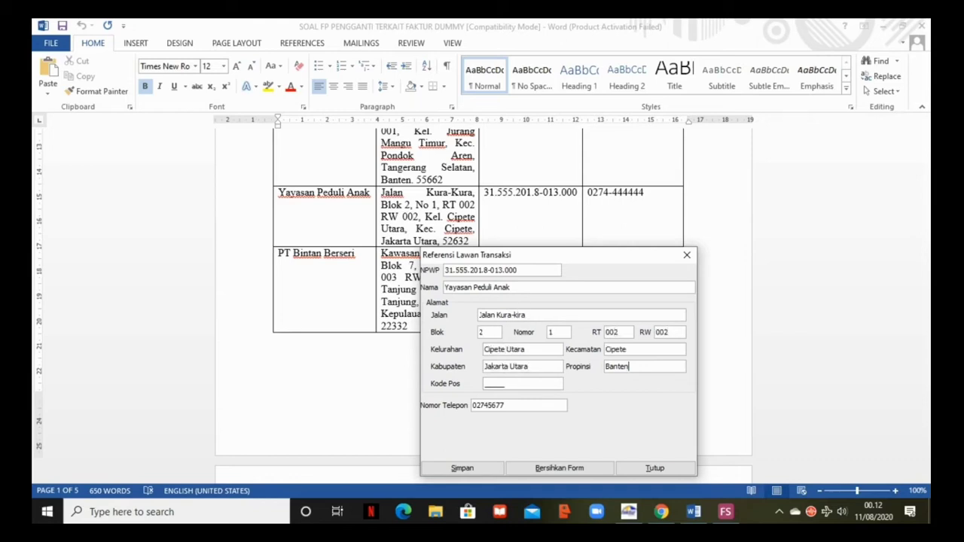
text(Jakarta)
key(Tab)
text(52632)
- Enter PT. Bintan Berseri with its NPWP, address, postal code and phone, then close the partner list
key(Tab)
text(0274444444)
key(Tab)
key(Return)
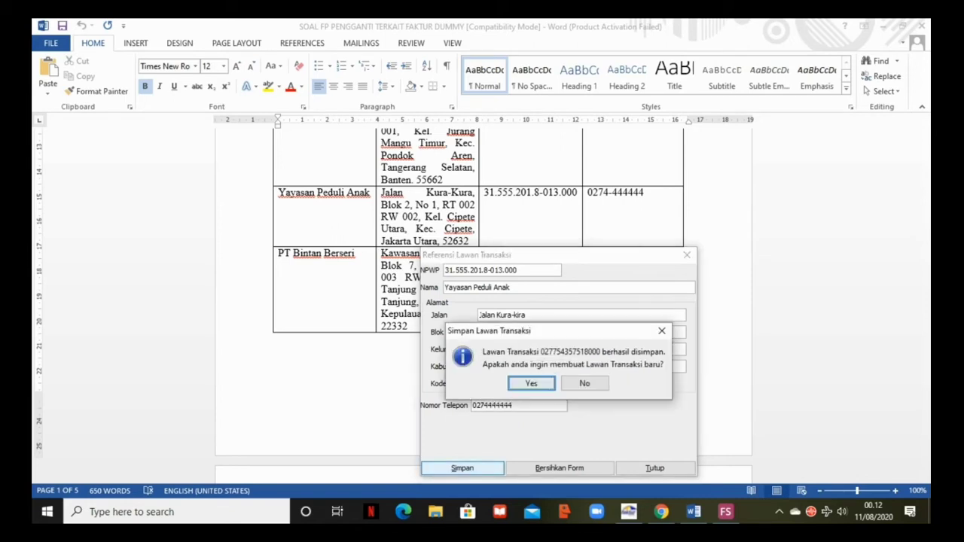
key(Return)
scroll(347, 306, down, 1)
key(Tab)
text(PT. Bintan Berseri)
key(Tab)
text(Kawasan Industri)
key(Tab)
text(7)
key(Tab)
text(1)
key(Tab)
text(003)
key(Tab)
text(003)
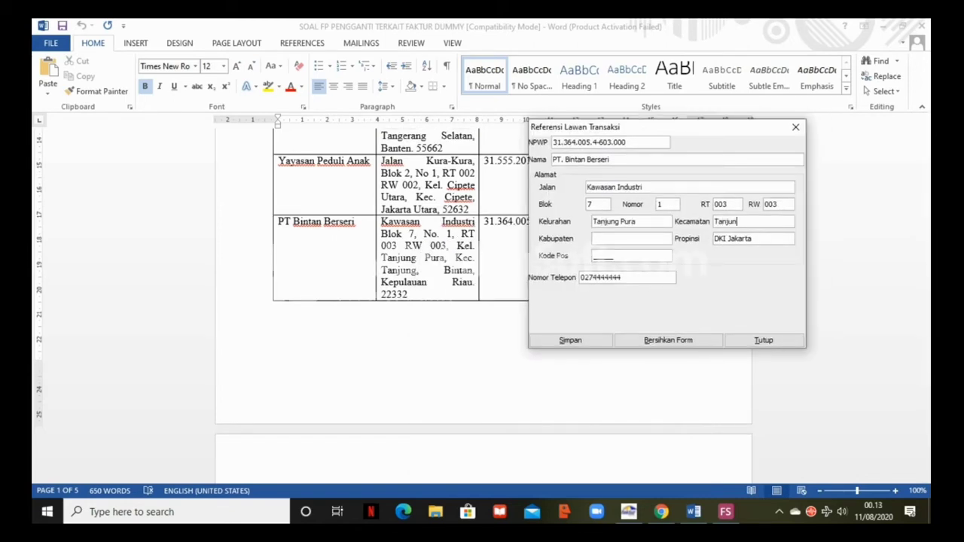
key(Tab)
text(Kepulauan Bintan)
key(Tab)
text(22332)
key(Tab)
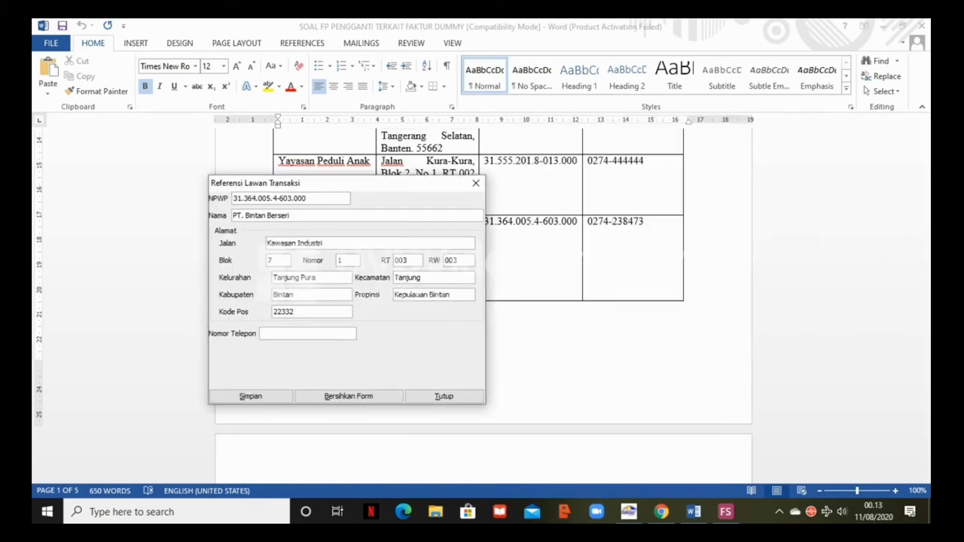
key(Tab)
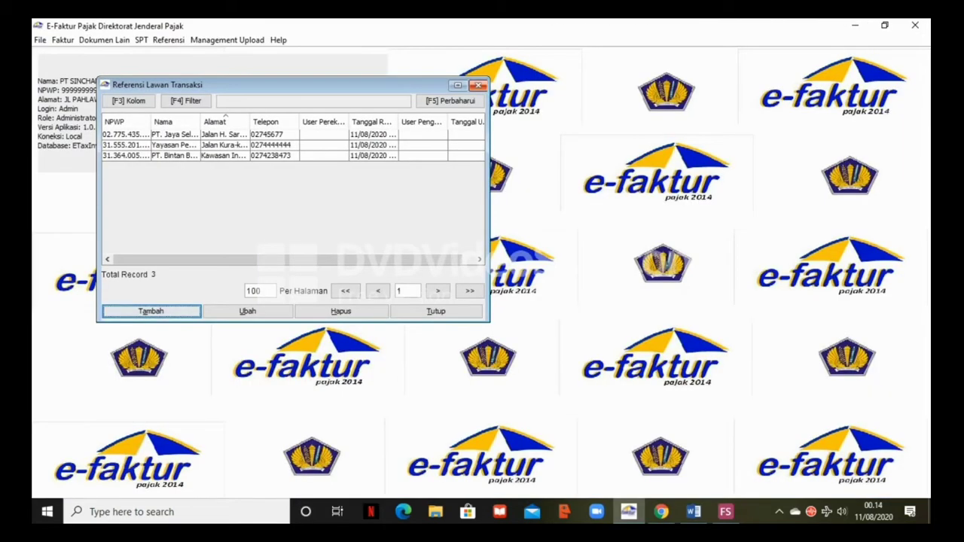
click(478, 85)
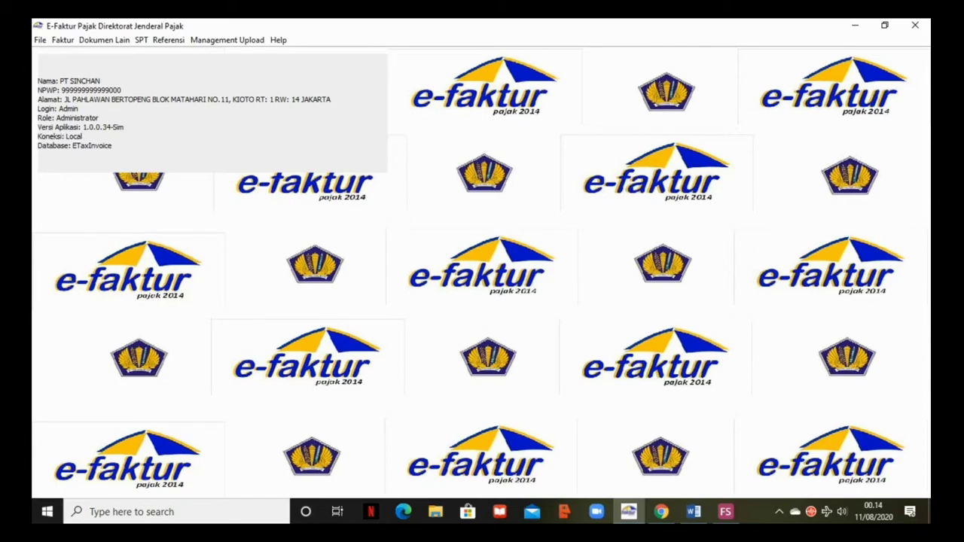
- Open Referensi > Barang / Jasa > Administrasi Barang / Jasa and start a new item with Tambah
click(169, 40)
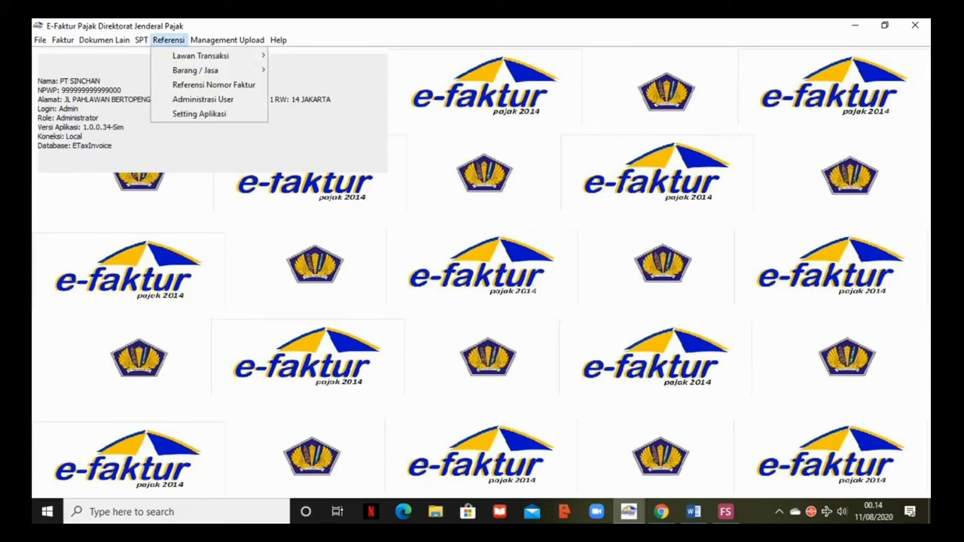
mouse_move(196, 70)
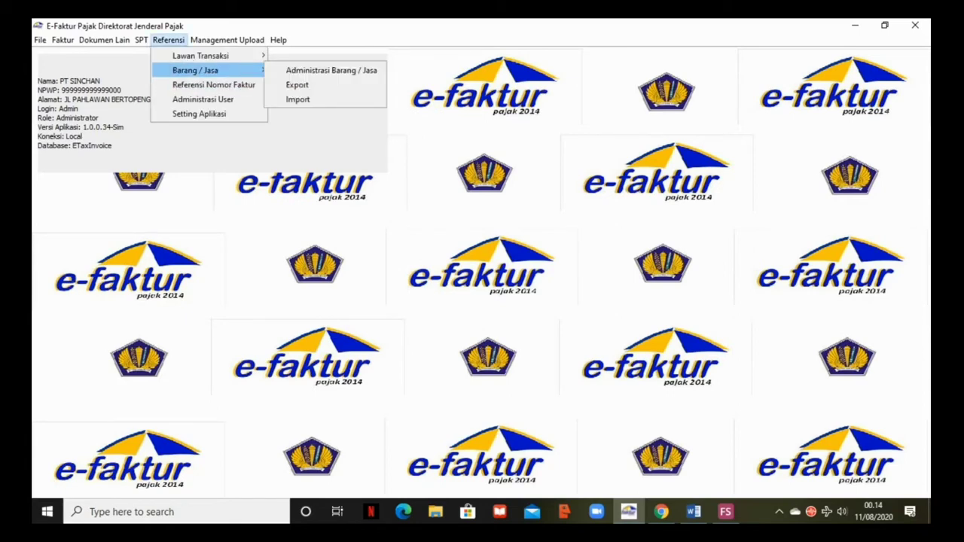
click(331, 70)
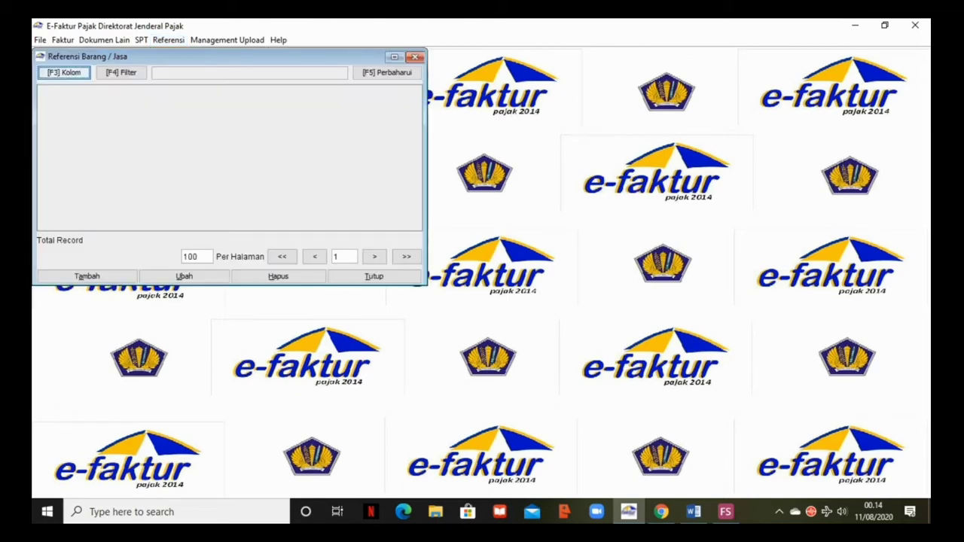
click(88, 277)
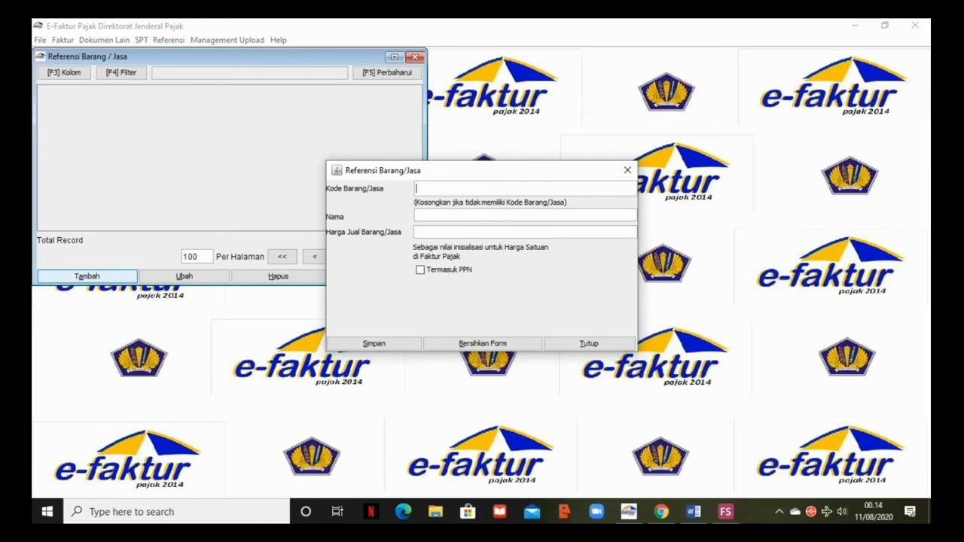
key(alt+Tab)
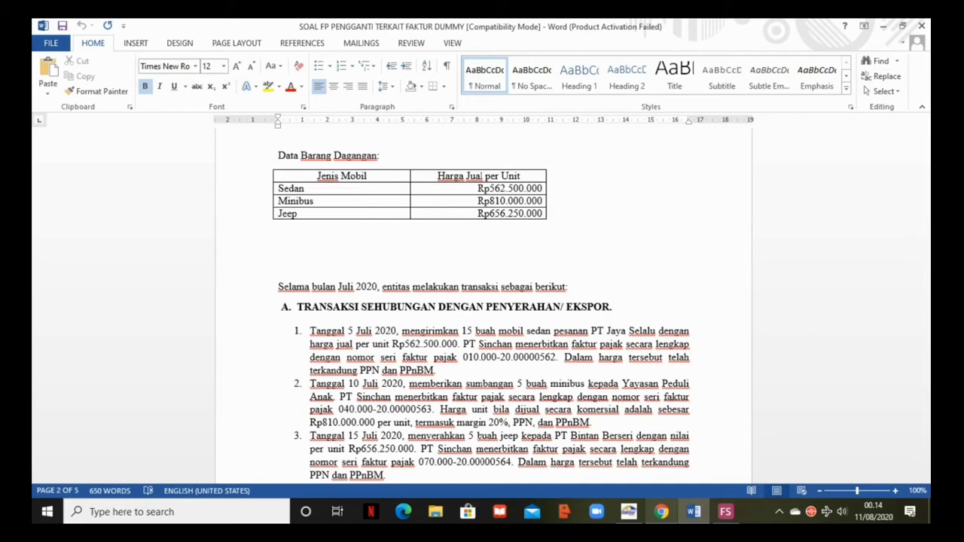
- Enter goods items Sedan at 562.500.000, Minibus at 810.000.000 and Jeep at 656.250.000
key(alt+Tab)
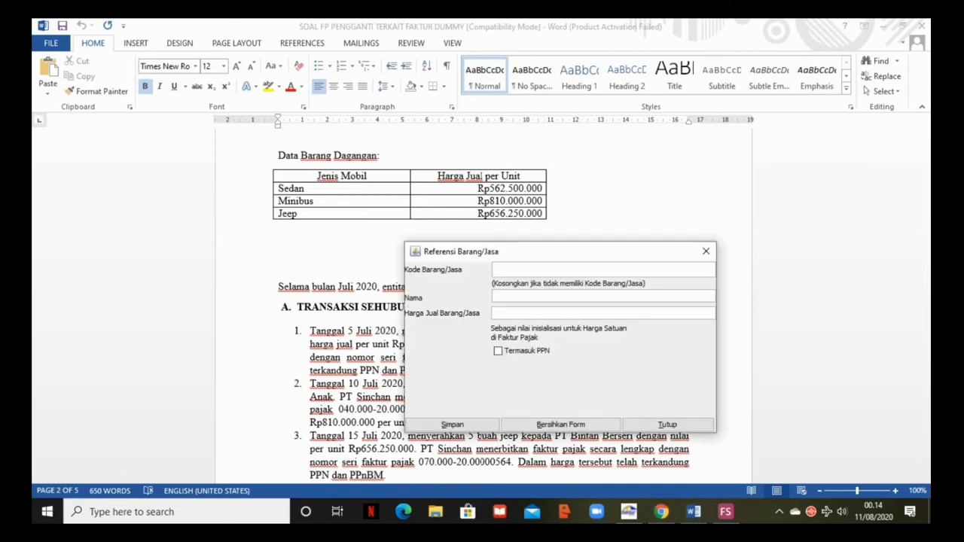
text(sedan)
text(562)
text(5)
text(00000)
key(Tab)
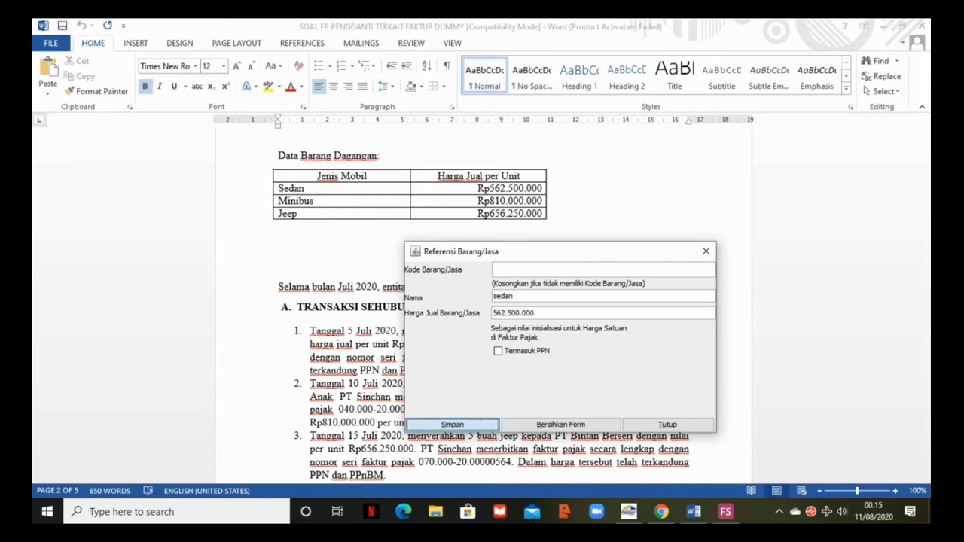
key(Return)
text(Minibus)
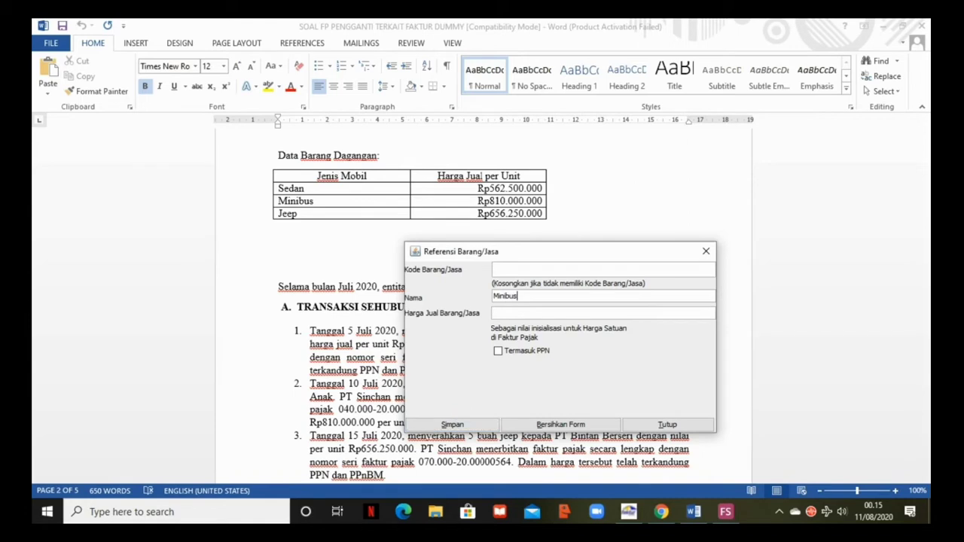
text(810000000)
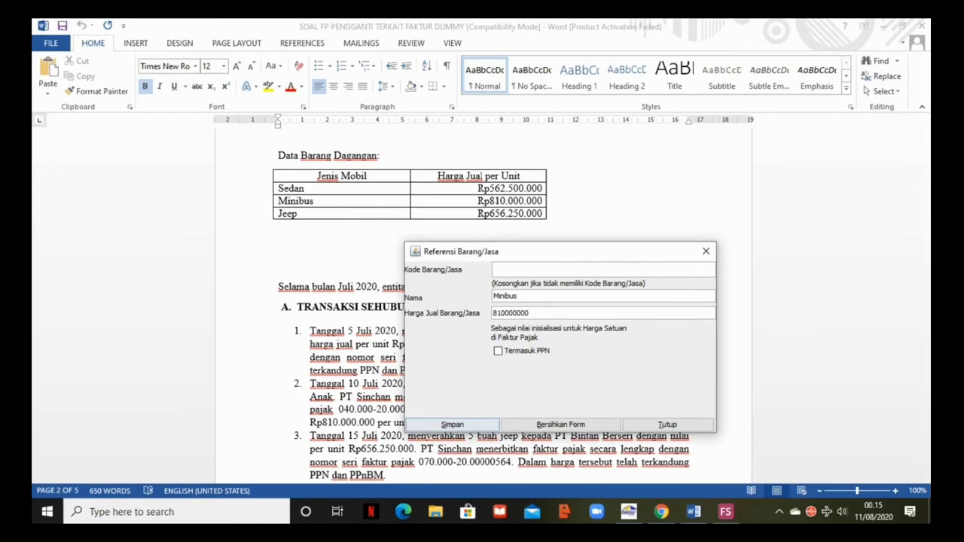
click(451, 424)
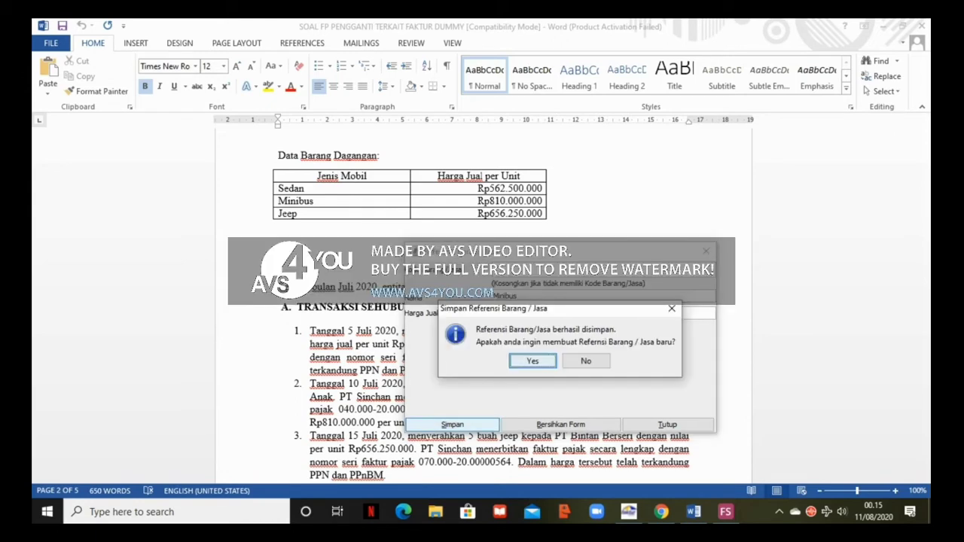
key(Return)
text(Jeep)
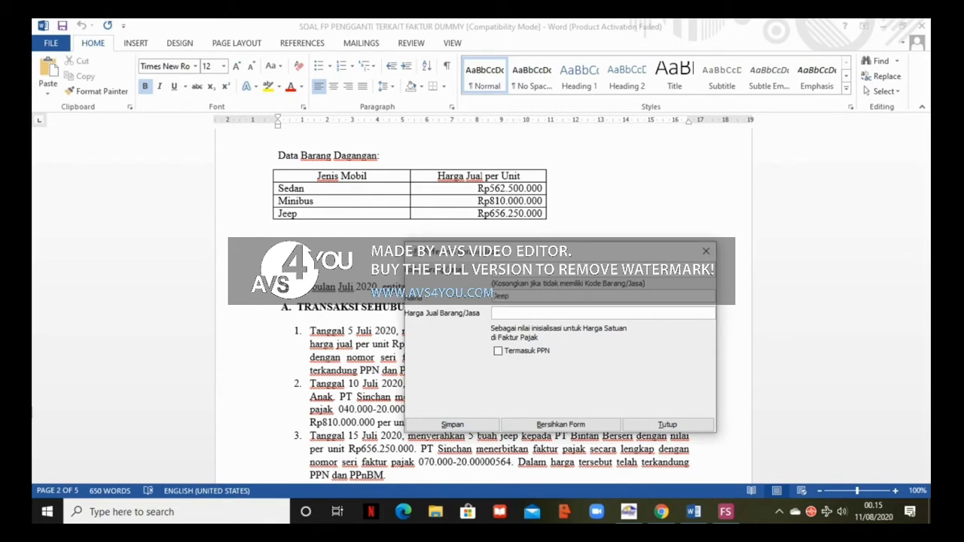
text(656250000)
key(Tab)
- Close the goods form and open the Rekam Range Nomor Faktur form under Referensi Nomor Faktur
click(706, 251)
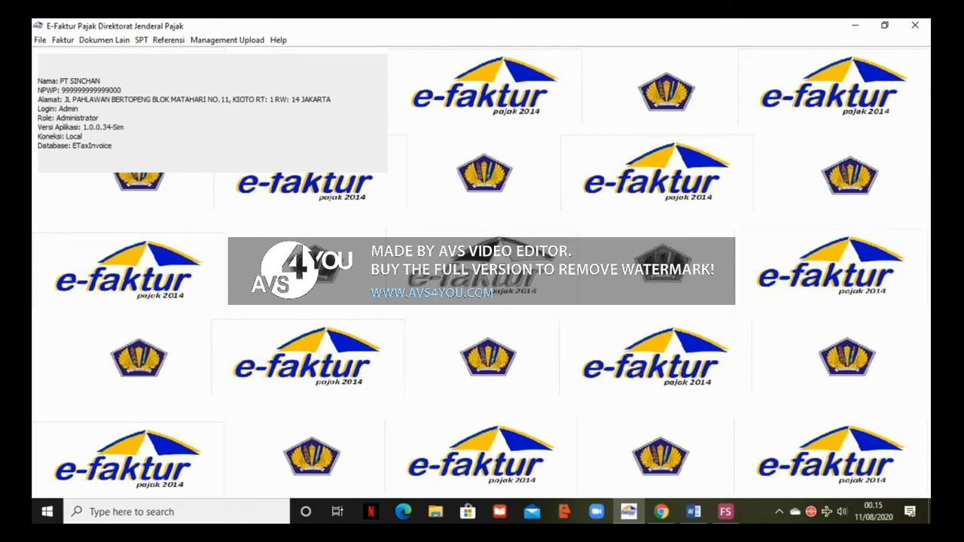
click(169, 40)
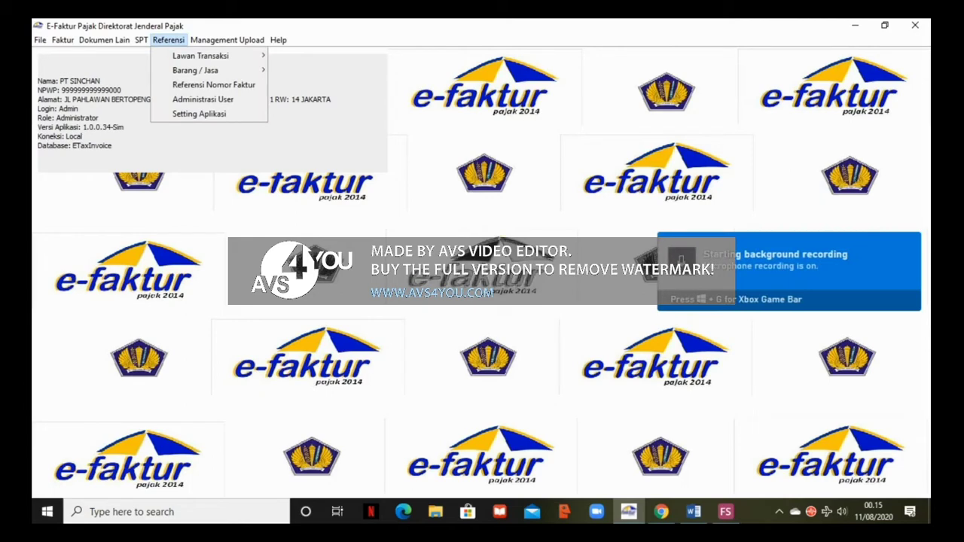
click(214, 85)
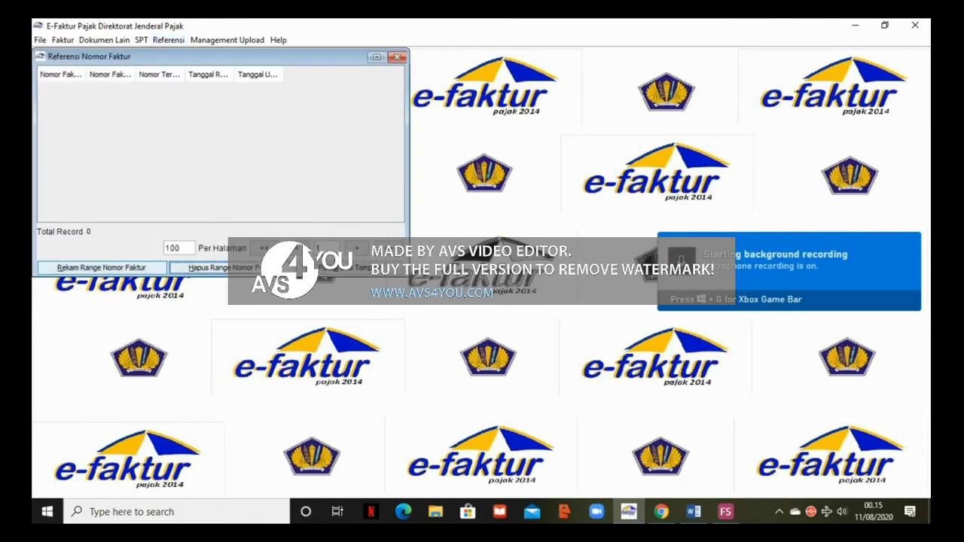
click(102, 268)
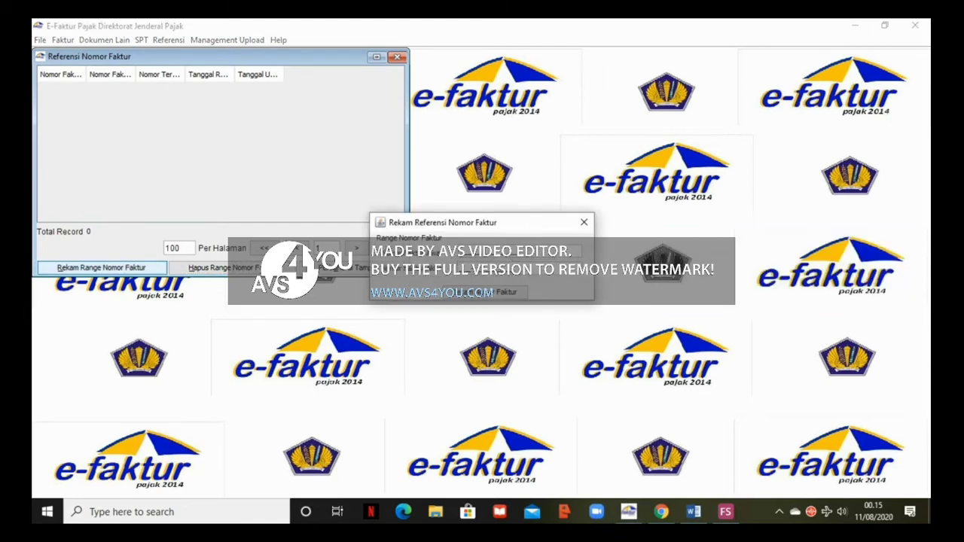
scroll(482, 301, down, 2)
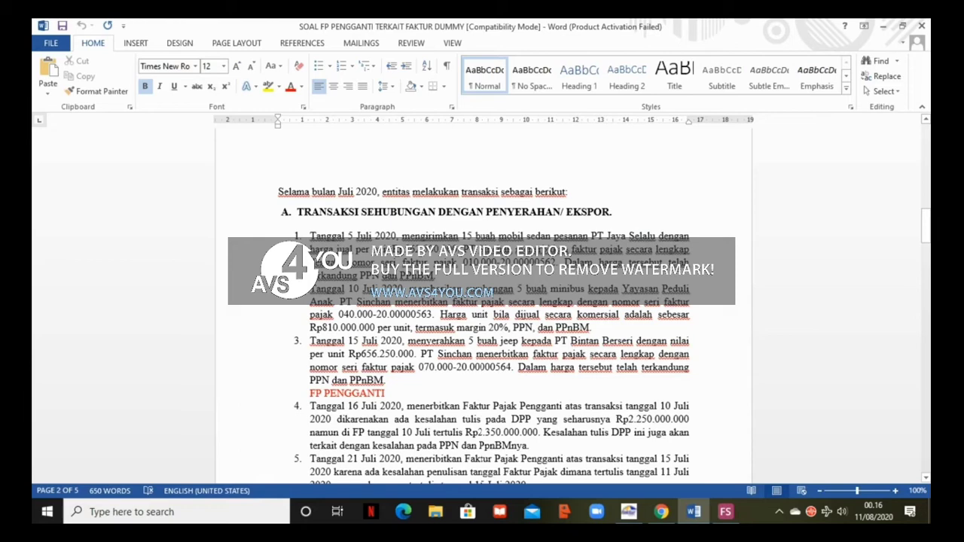
scroll(482, 317, down, 1)
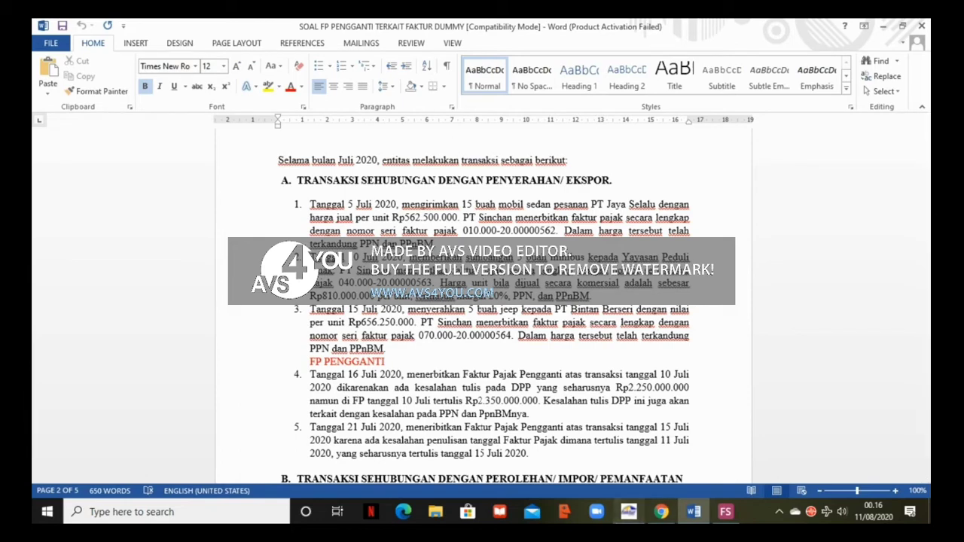
click(628, 512)
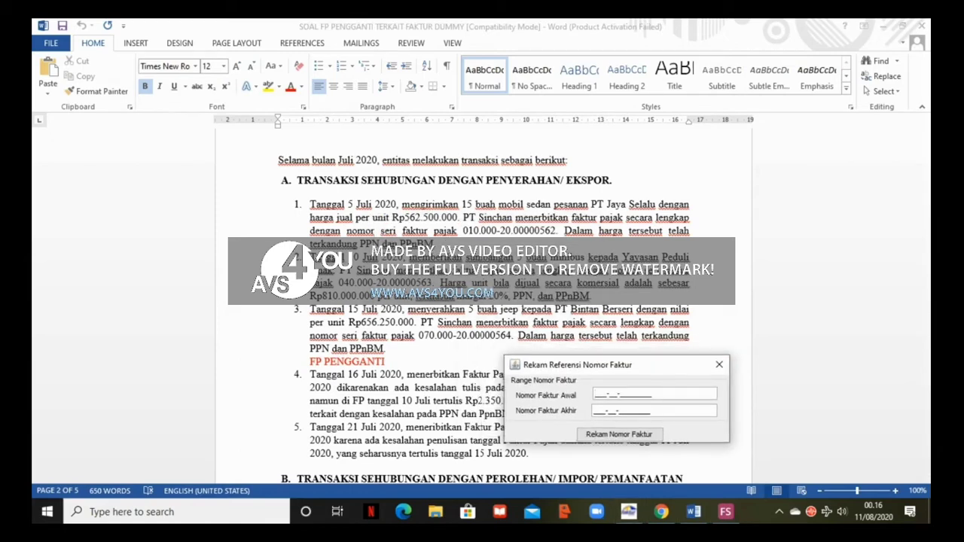
text(000-20-00000562)
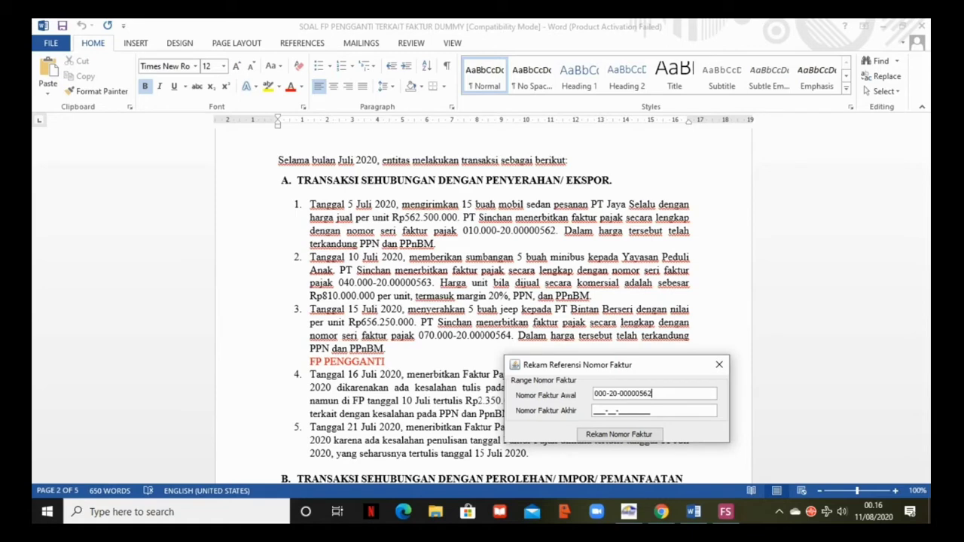
key(Tab)
text(000-20-00000564)
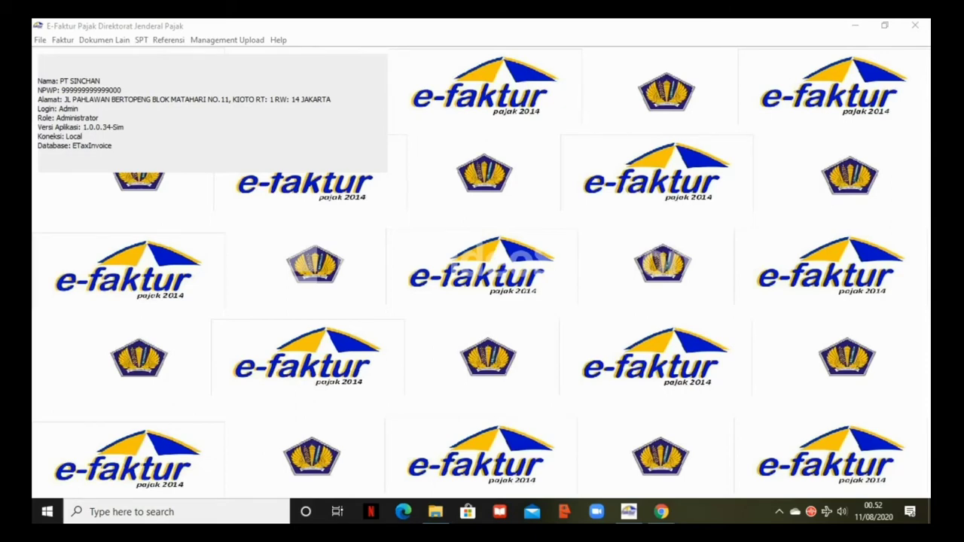
click(168, 39)
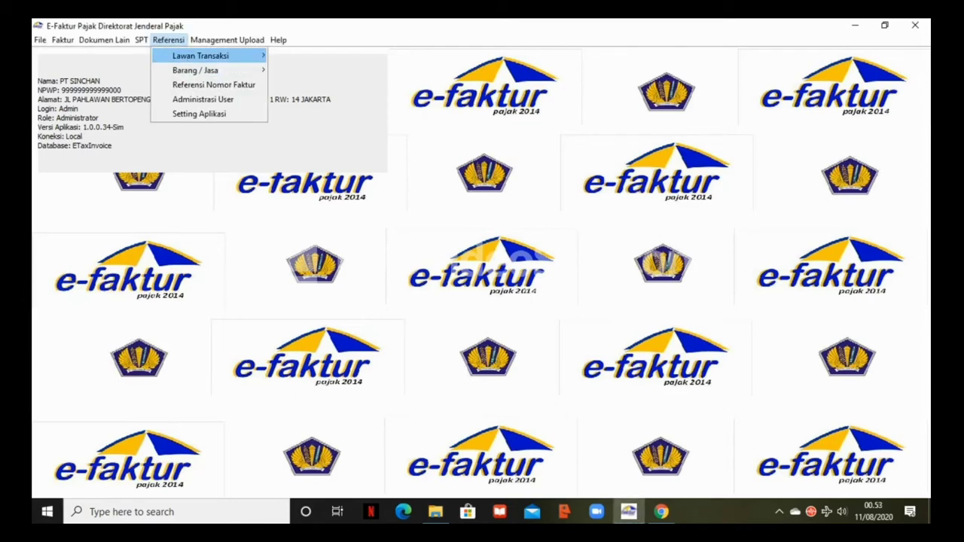
mouse_move(200, 56)
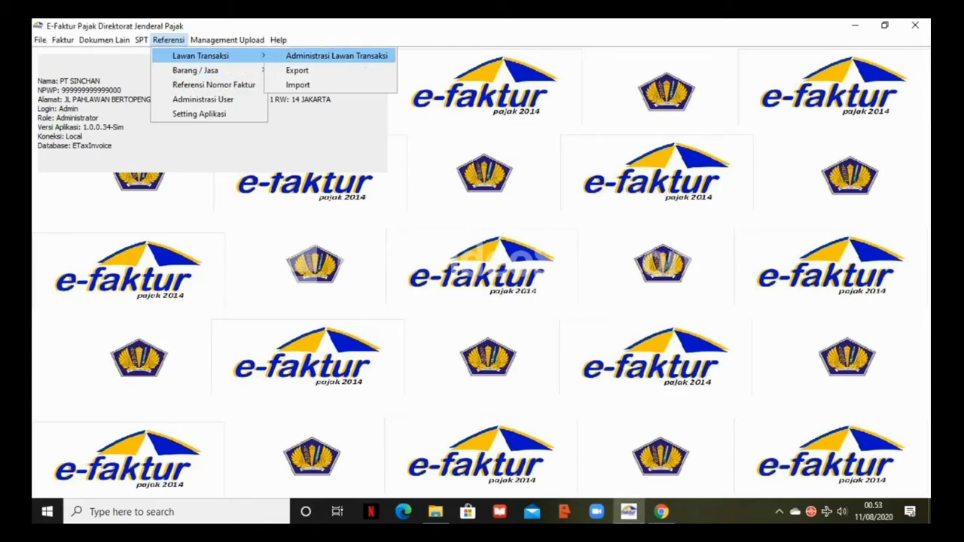
click(337, 57)
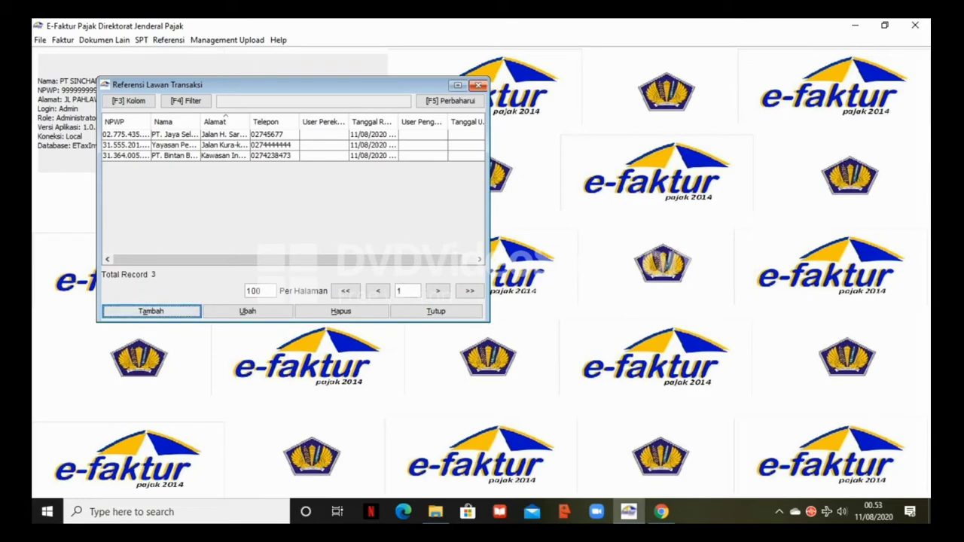
click(478, 86)
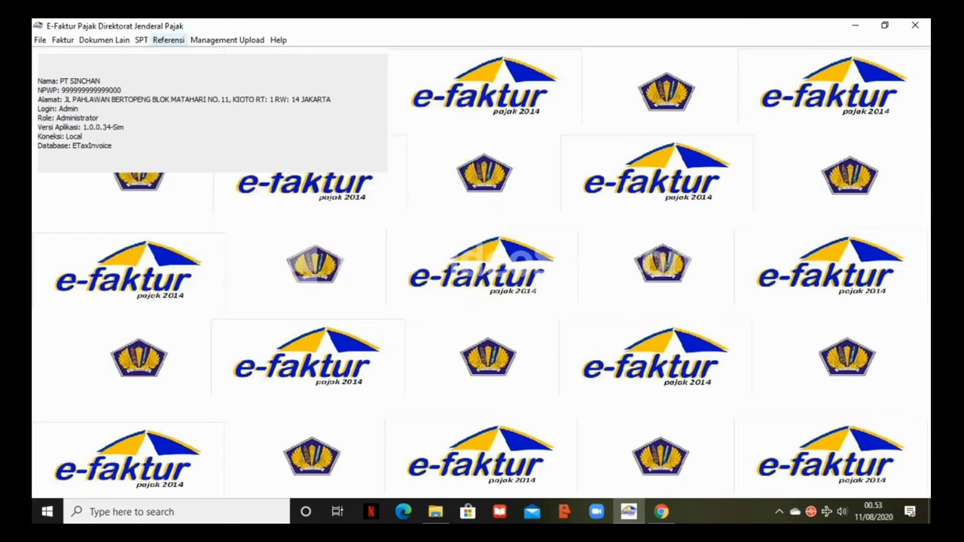
click(167, 40)
mouse_move(204, 69)
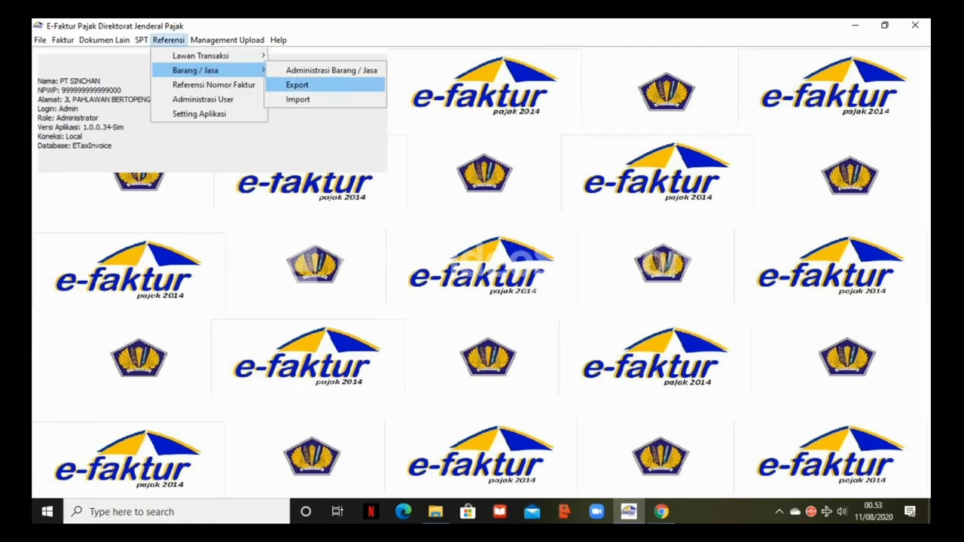
click(333, 68)
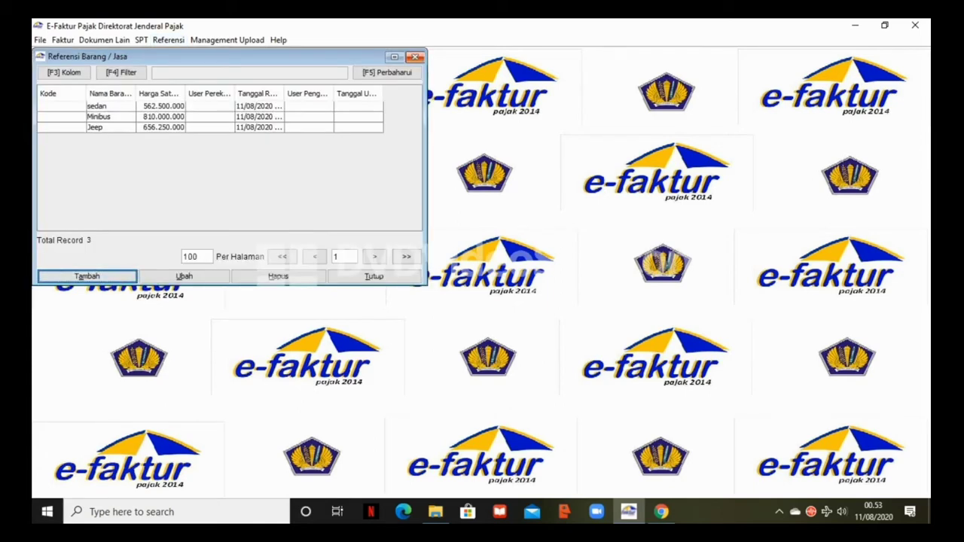
click(414, 57)
click(168, 40)
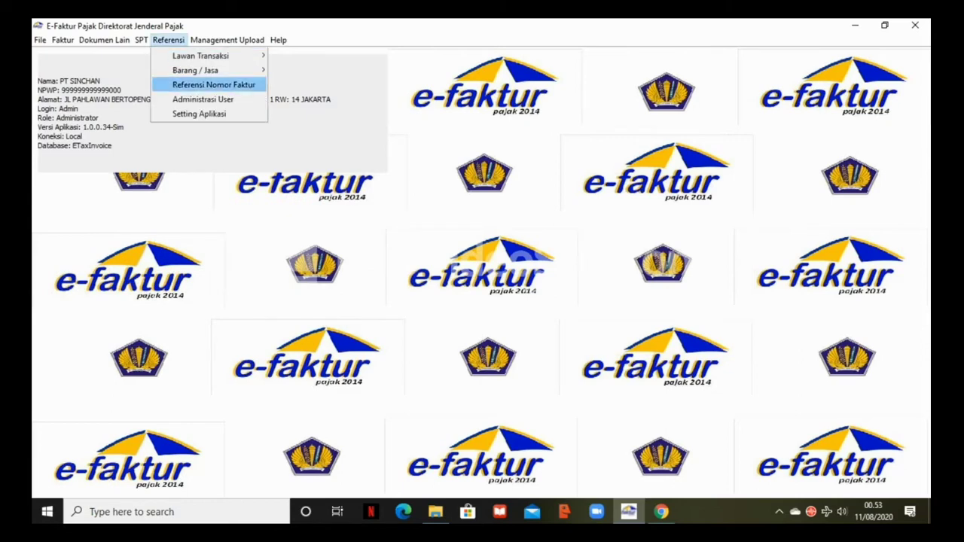
click(204, 83)
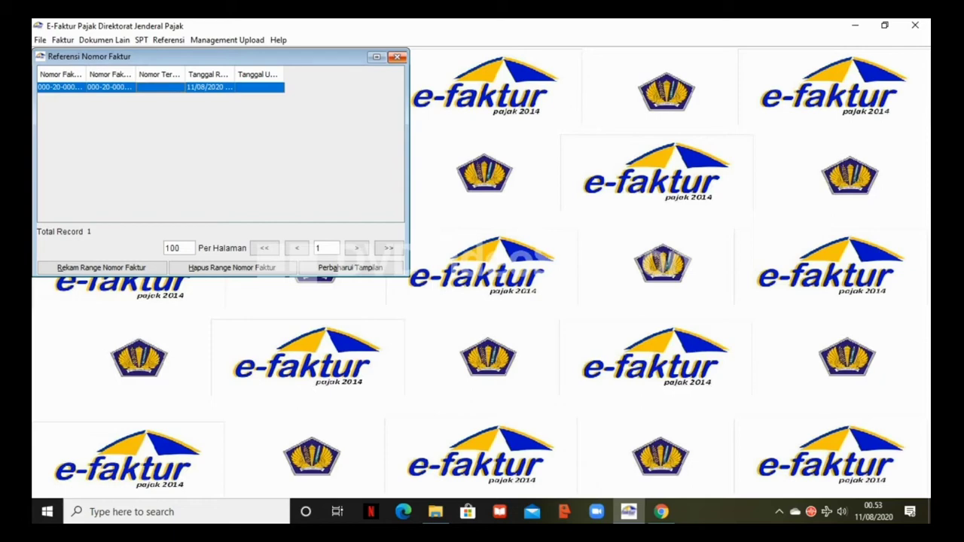
click(397, 57)
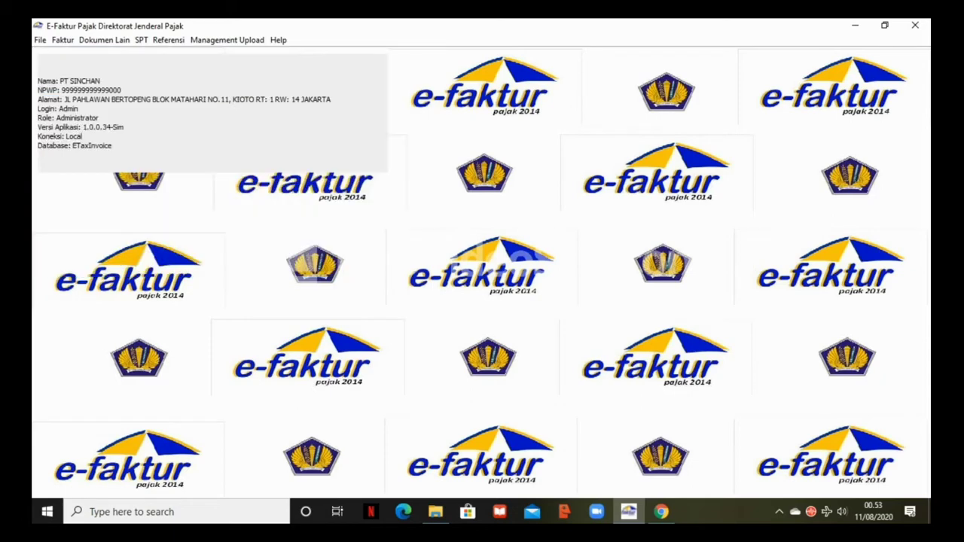
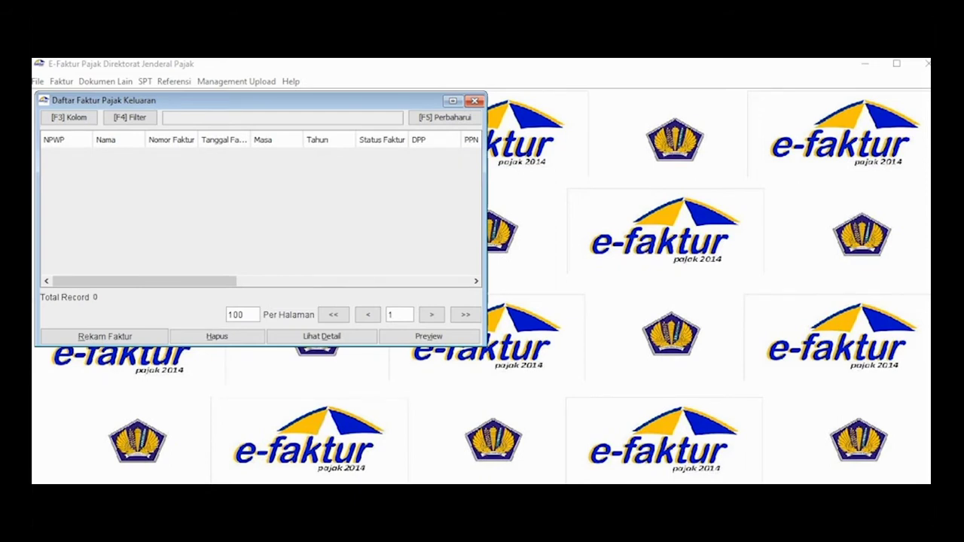
- Start a new output tax invoice with transaction code 1, dated 05/07/2020
click(104, 337)
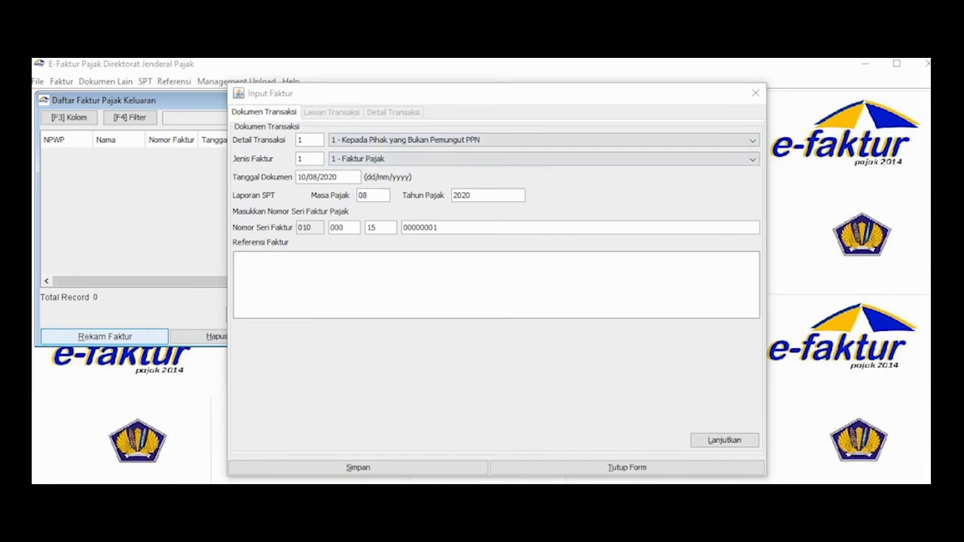
click(752, 140)
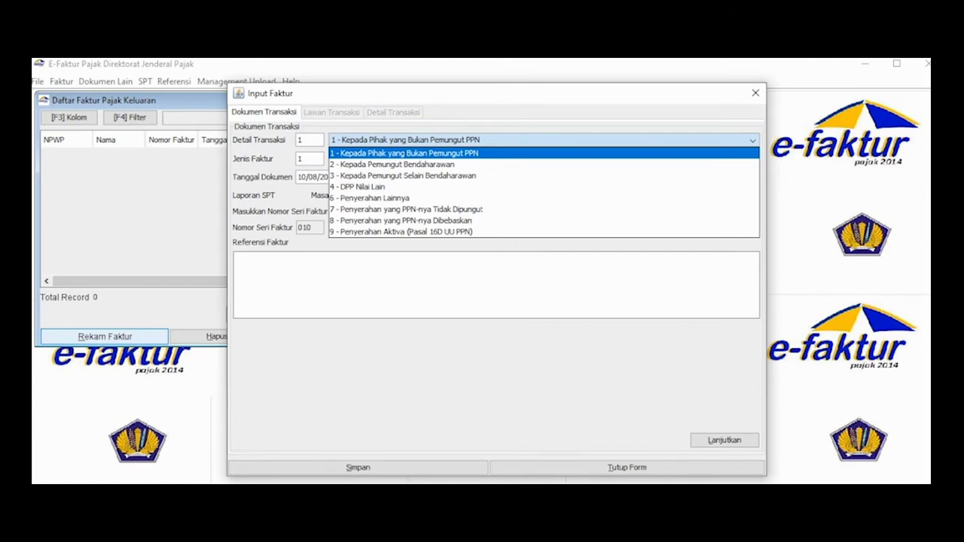
click(752, 141)
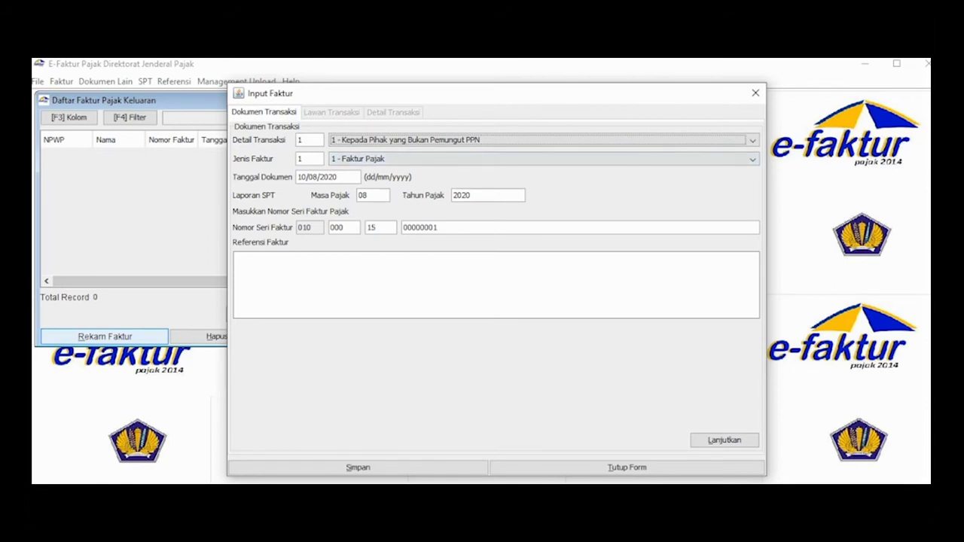
text(05/)
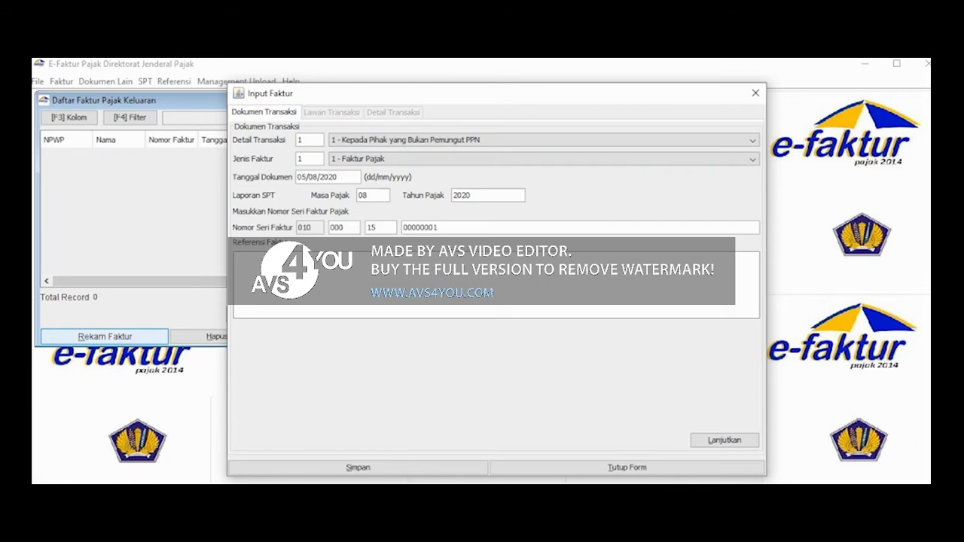
text(07)
key(Tab)
key(BackSpace)
key(BackSpace)
text(20)
click(724, 441)
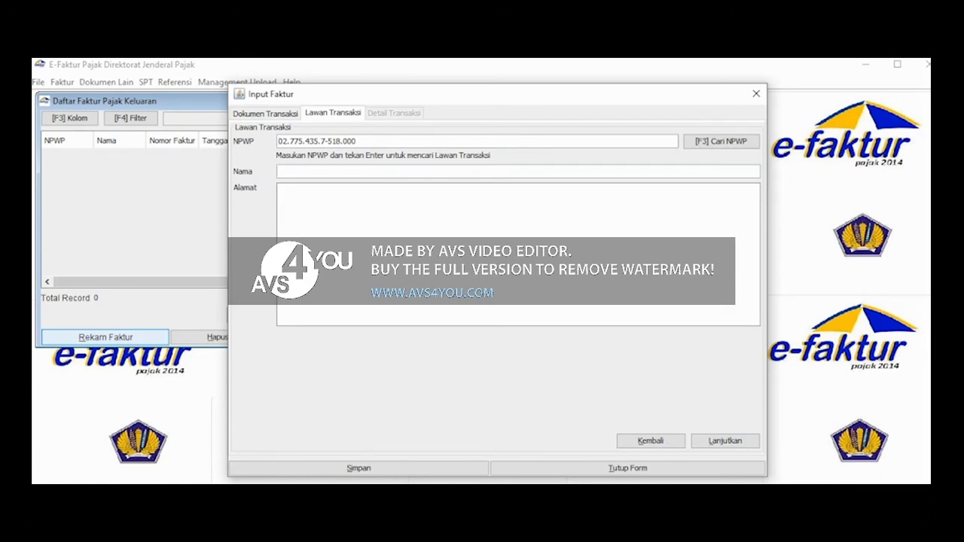
- Set PT JAYA SELALU as buyer with its NPWP and address, then add a goods line
text(PT JAYA SELALU)
key(Tab)
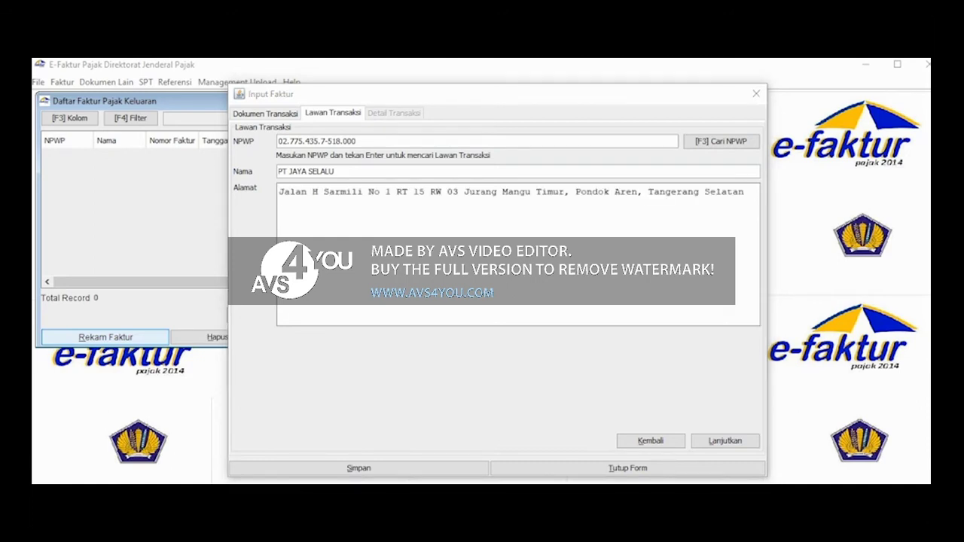
click(725, 440)
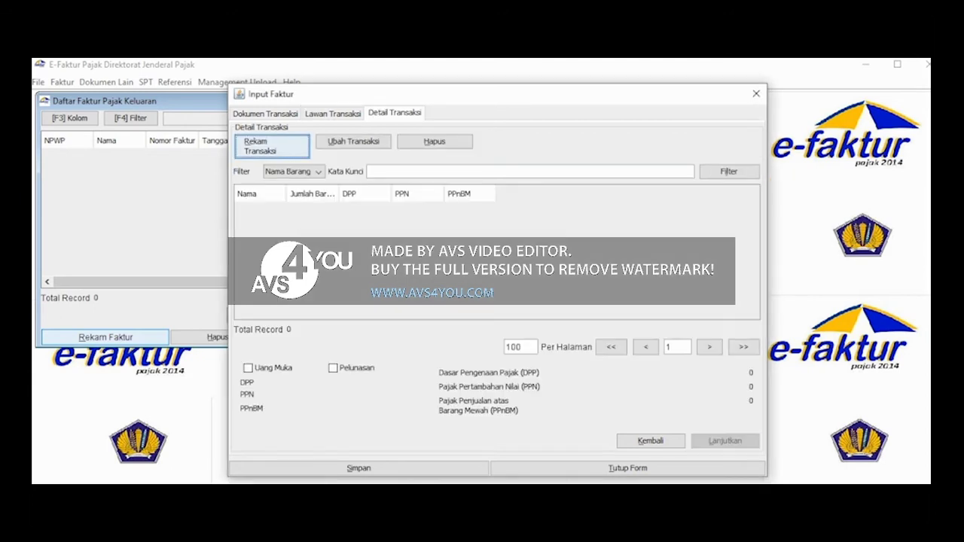
key(Return)
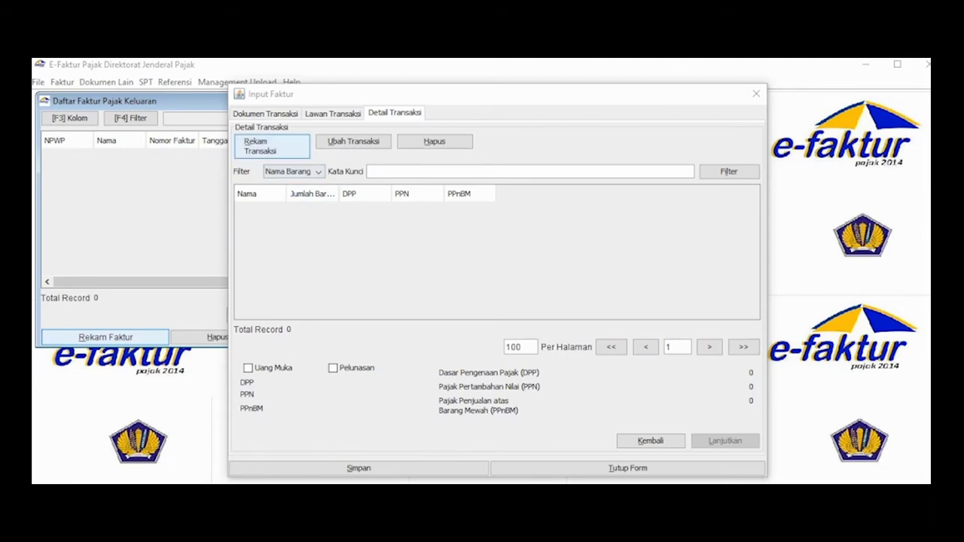
click(271, 146)
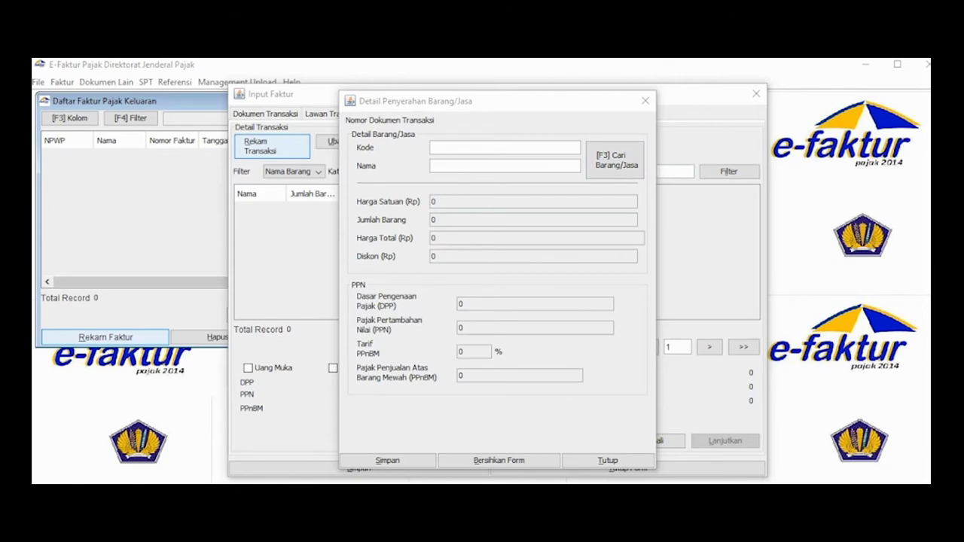
- Register Mobil Sedan as a new item at 375.000.000, entering 15 units with 40% PPnBM
text(Mobil Sedan)
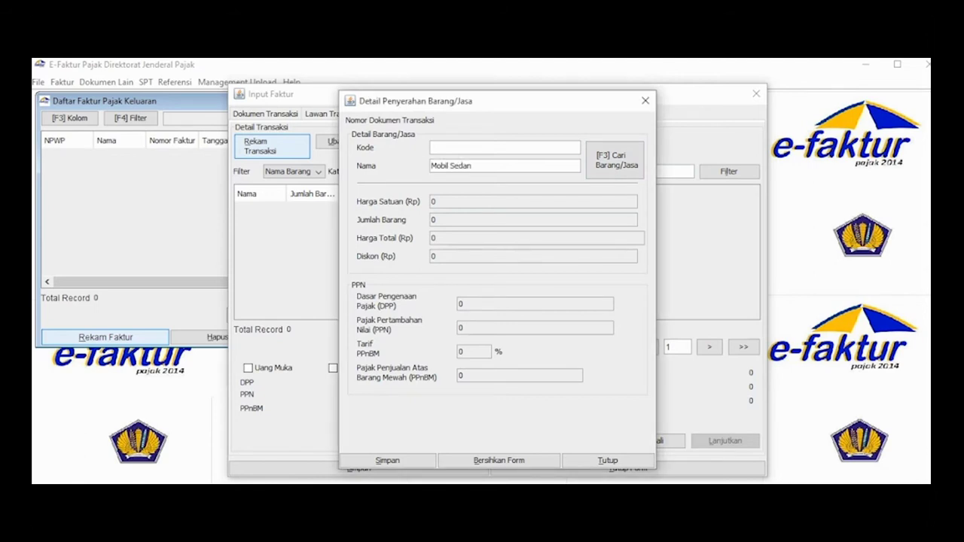
key(Return)
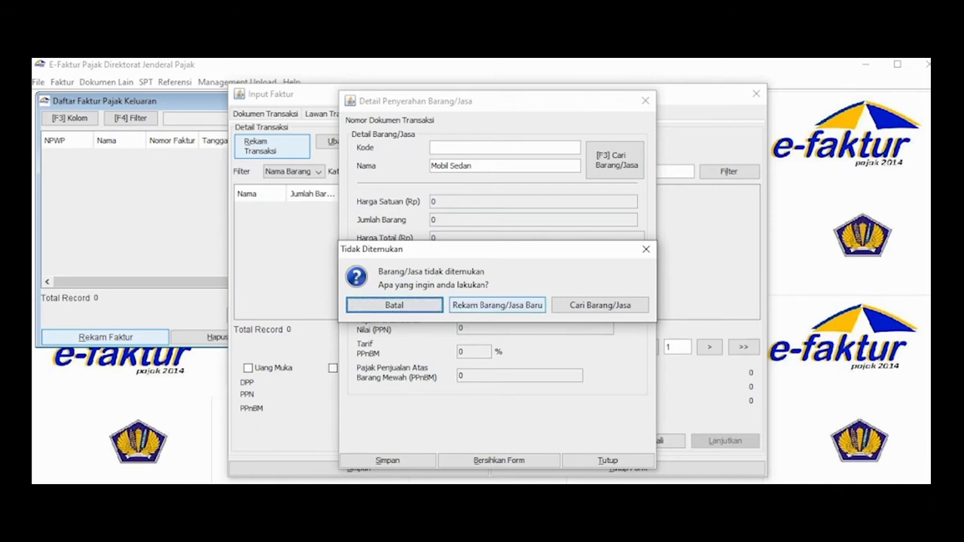
click(497, 305)
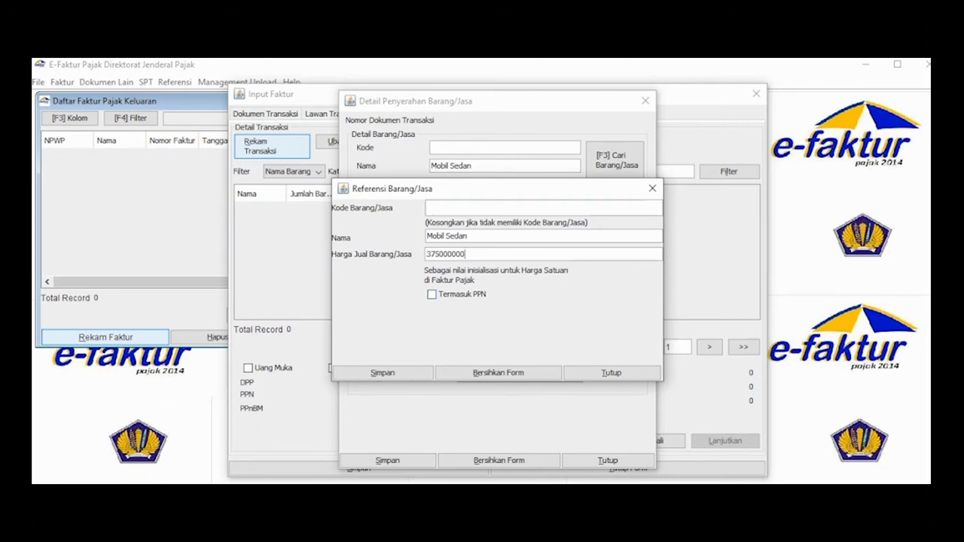
click(383, 373)
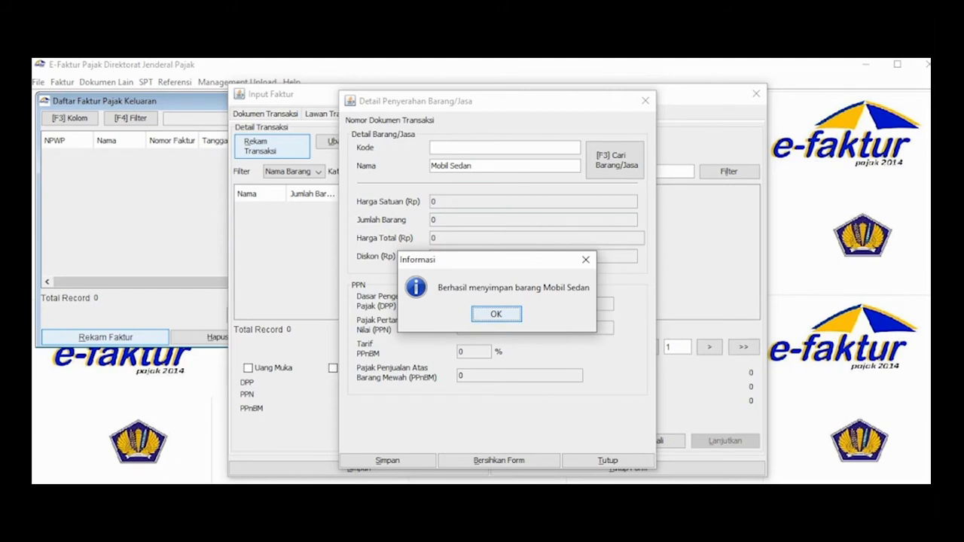
key(Return)
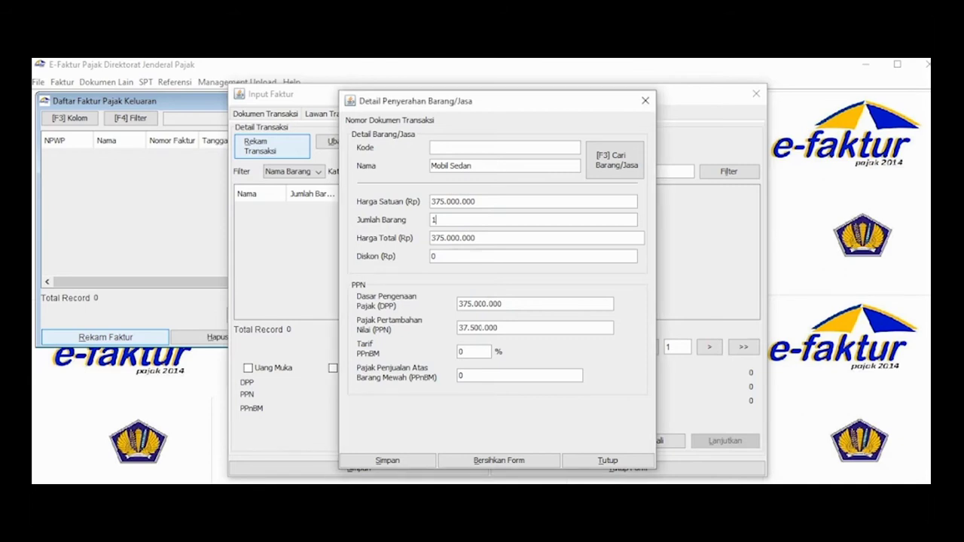
text(5)
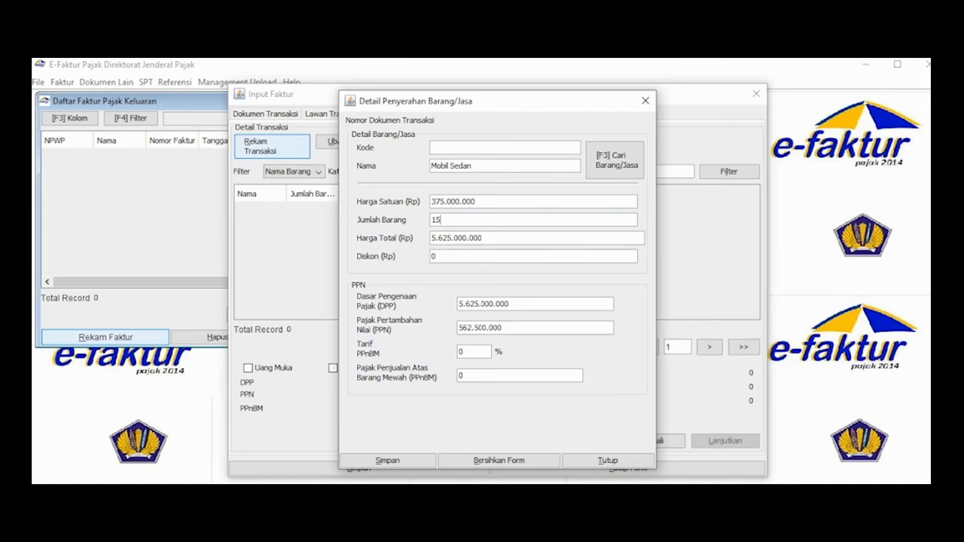
text(40)
- Save the Mobil Sedan line and the invoice, declining another line or new invoice
click(387, 460)
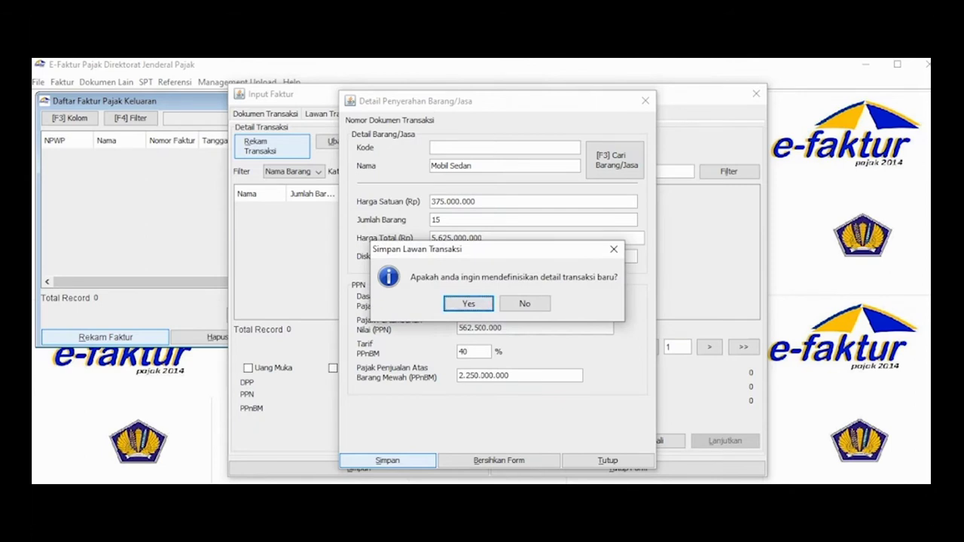
click(524, 304)
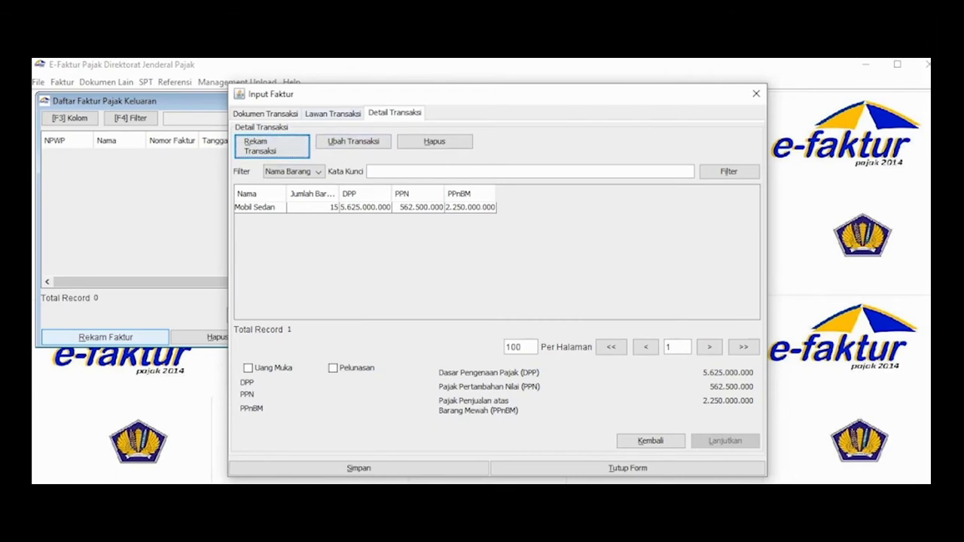
click(434, 141)
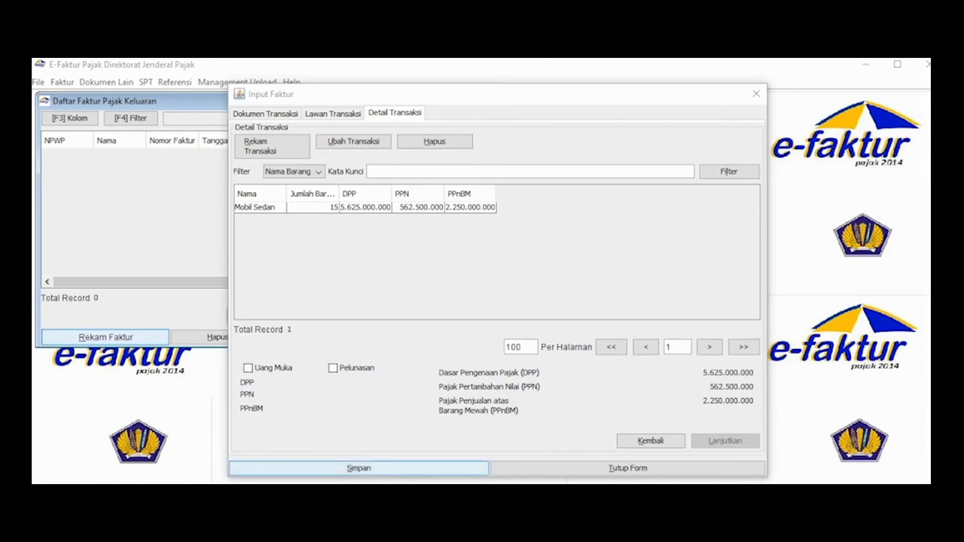
click(359, 468)
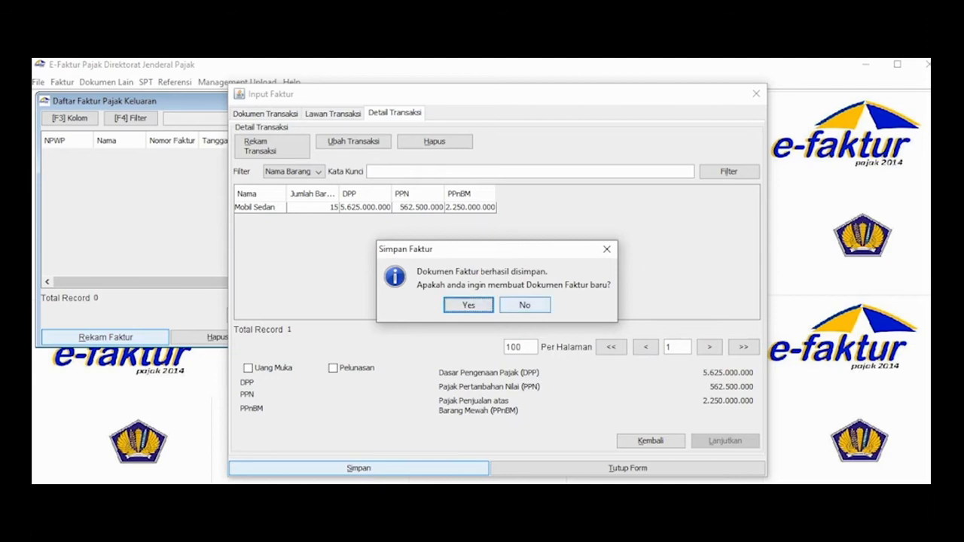
click(525, 305)
click(444, 119)
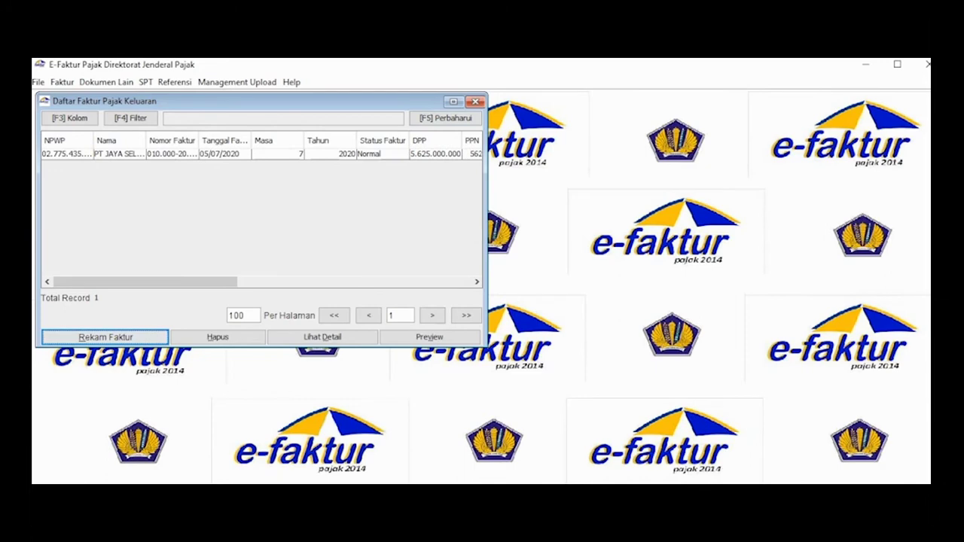
- Enlarge the invoice list, check the saved invoice in Ubah, then preview it
drag(487, 347, 855, 480)
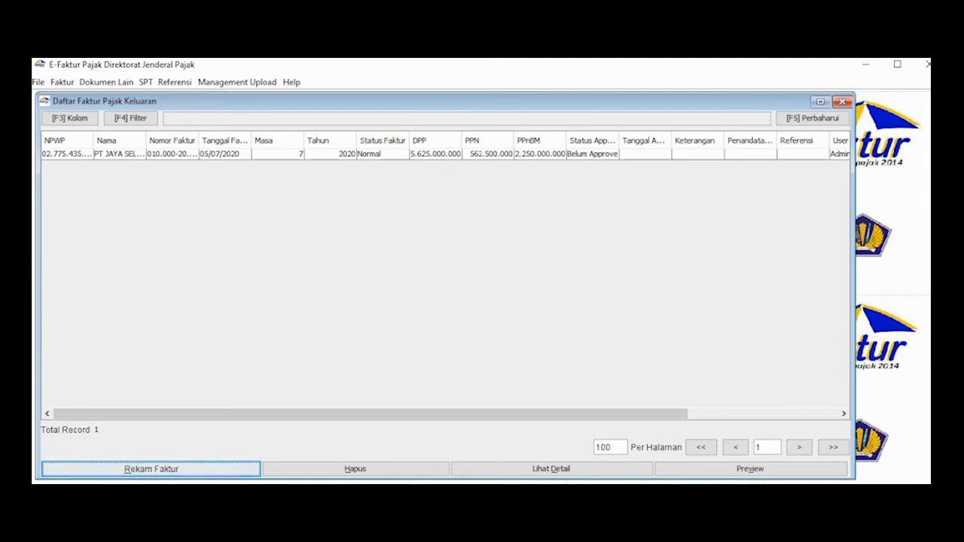
click(445, 153)
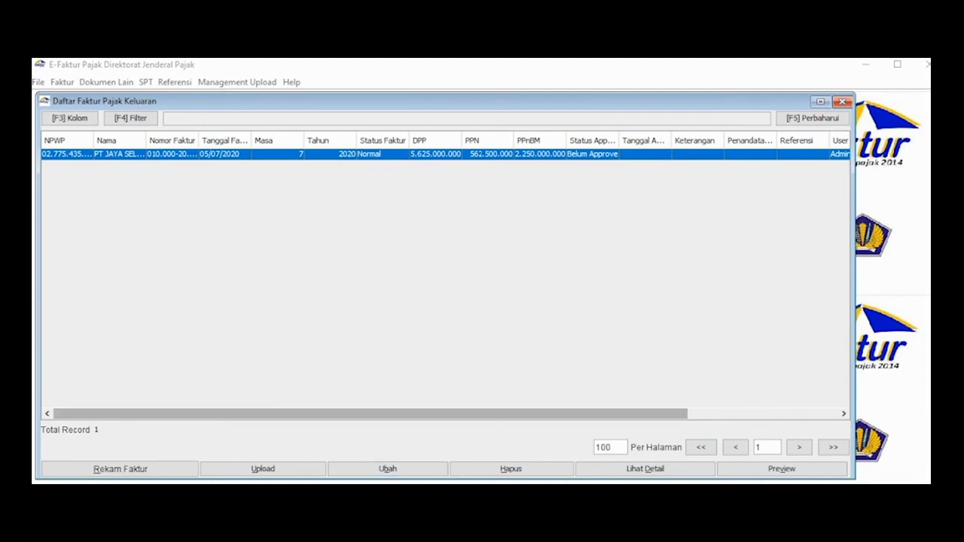
click(387, 468)
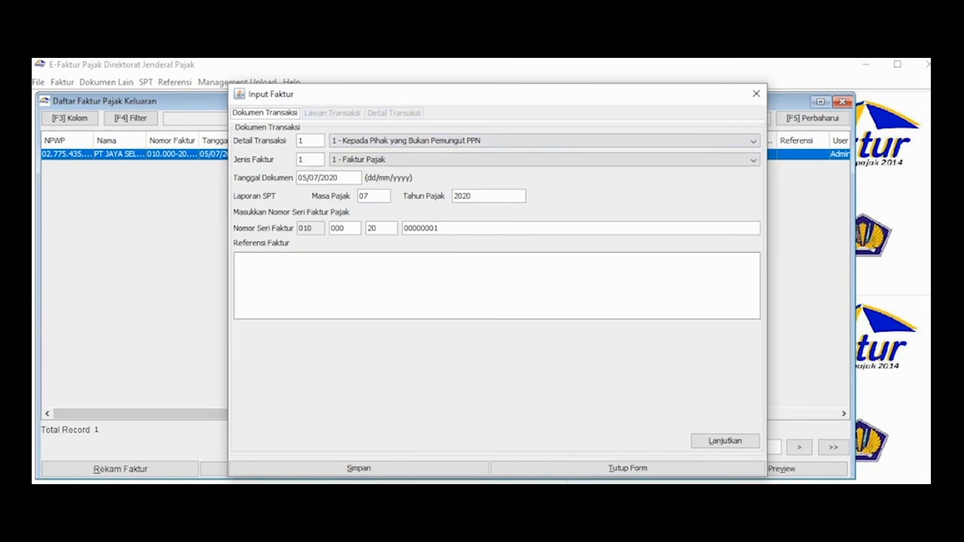
click(756, 94)
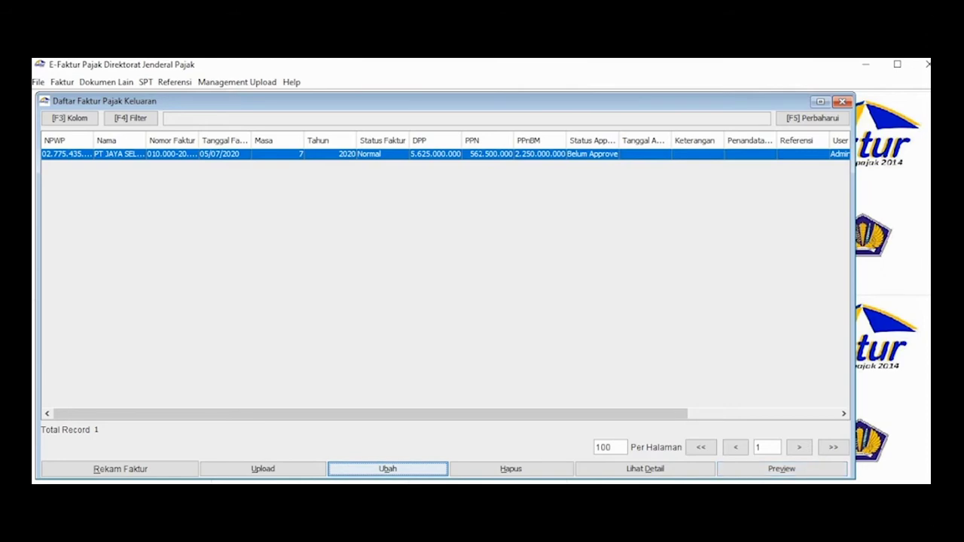
click(782, 469)
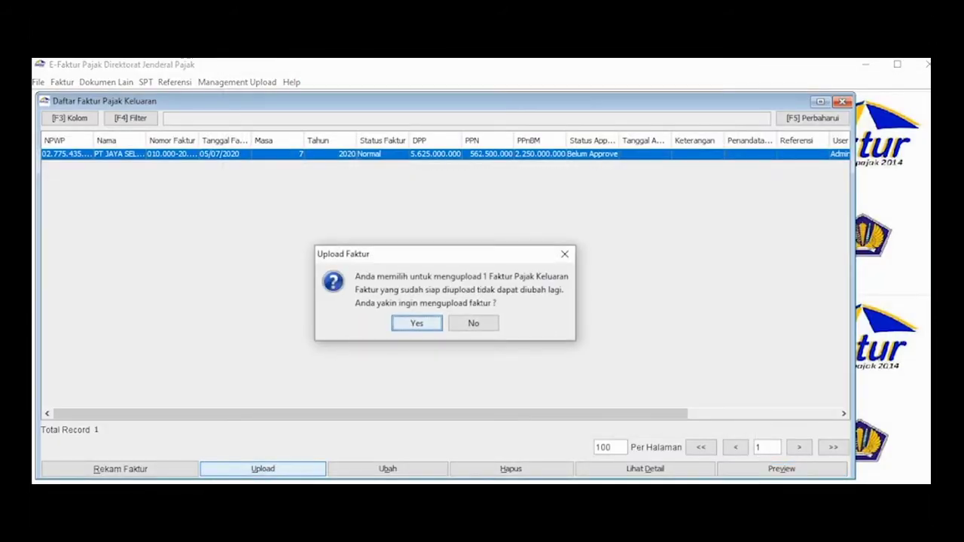
- Confirm Yes to upload the saved invoice, marking it Siap Upload
key(Return)
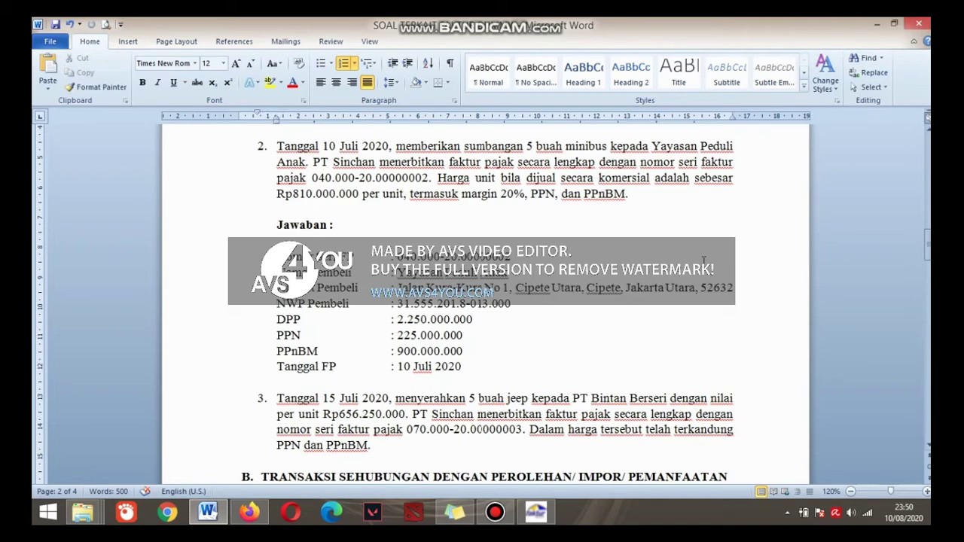
- Return to e-Faktur after reviewing question 2 about the five-minibus donation
click(549, 513)
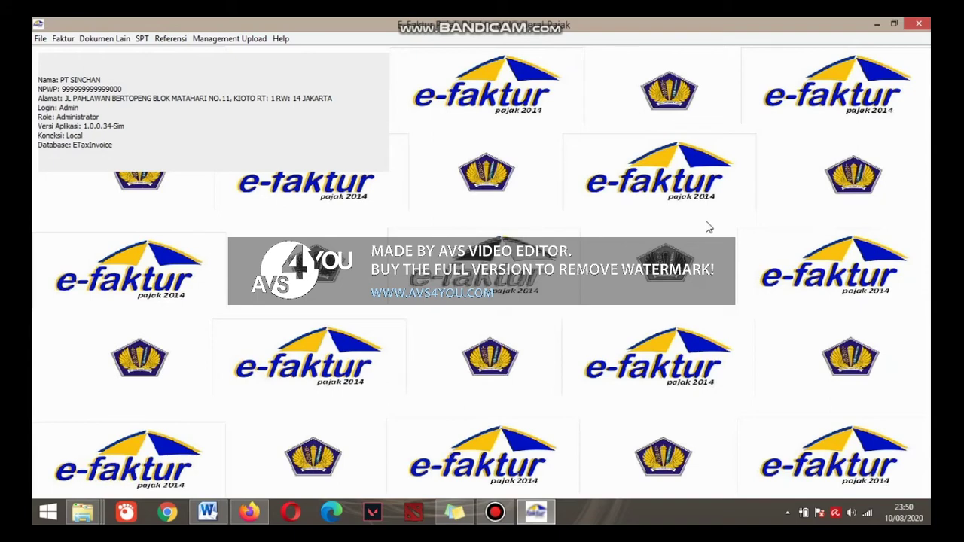
- Go to Faktur > Pajak Keluaran > Administrasi Faktur and start a new invoice with Rekam Faktur
click(63, 39)
mouse_move(78, 58)
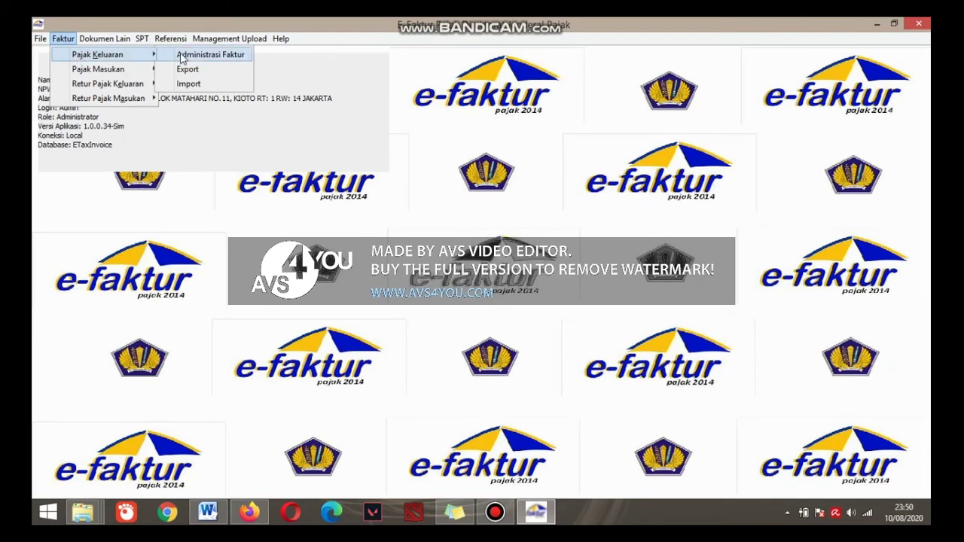
click(181, 56)
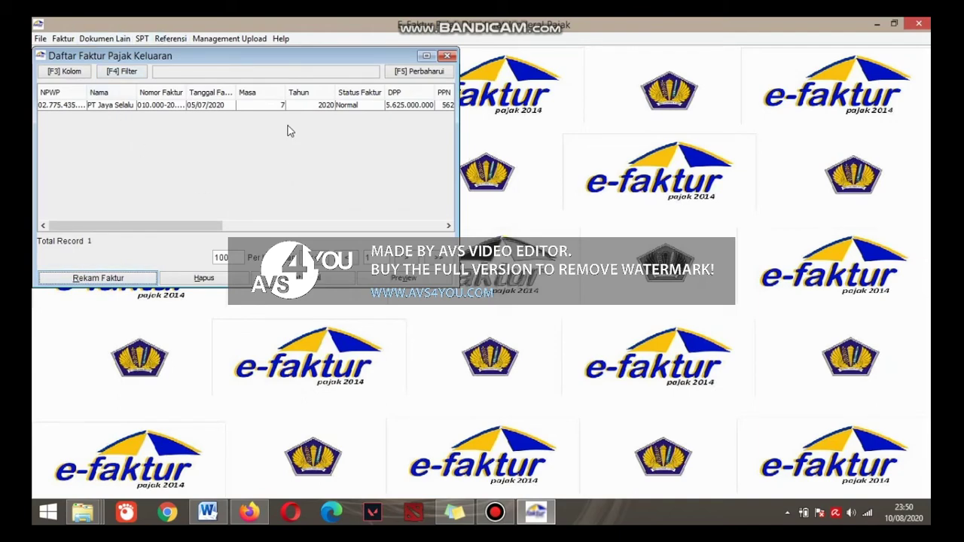
click(122, 280)
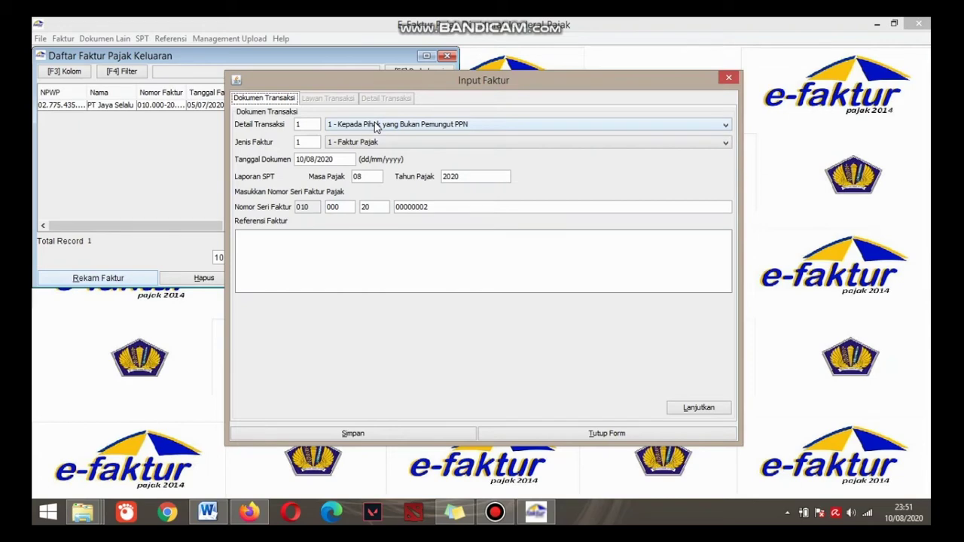
- Set the transaction detail to 4 - DPP Nilai Lain as a normal Faktur Pajak
click(375, 128)
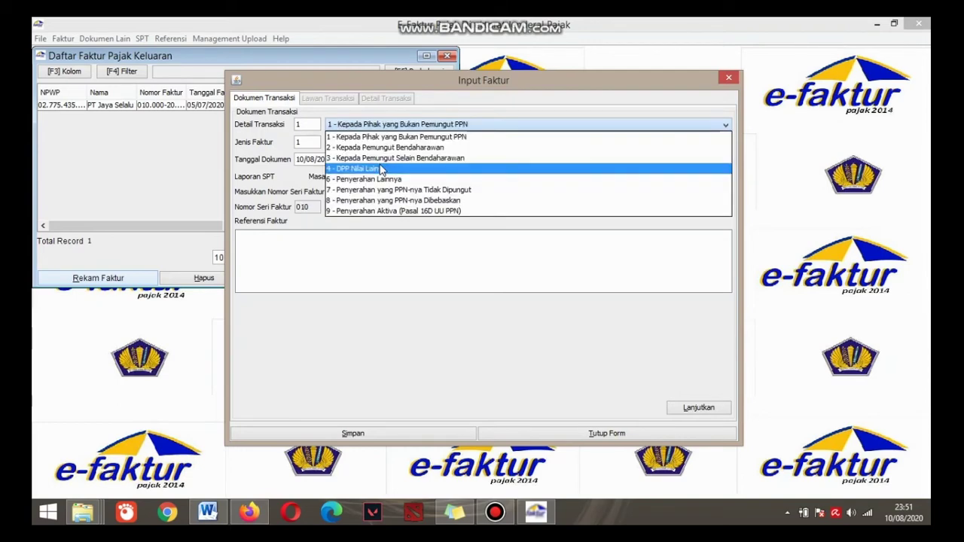
click(382, 168)
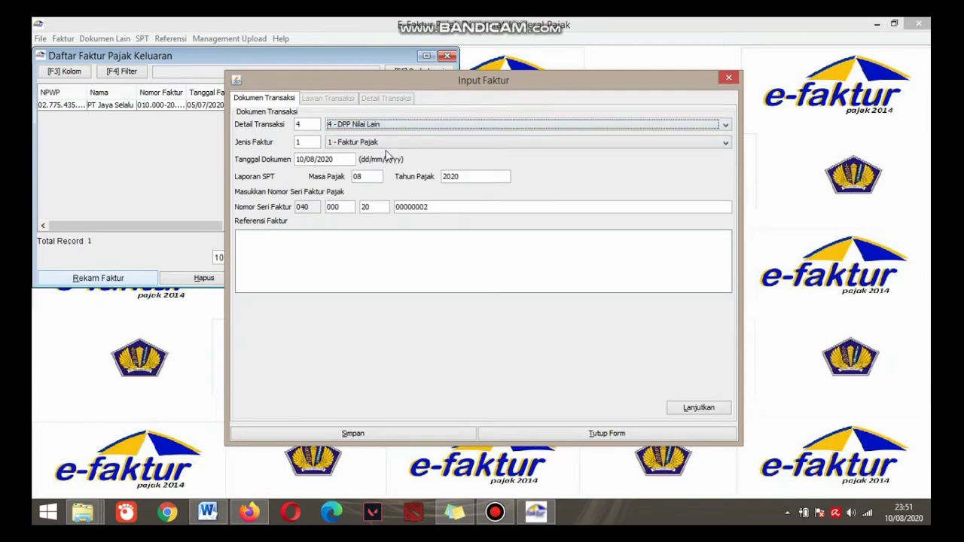
click(387, 146)
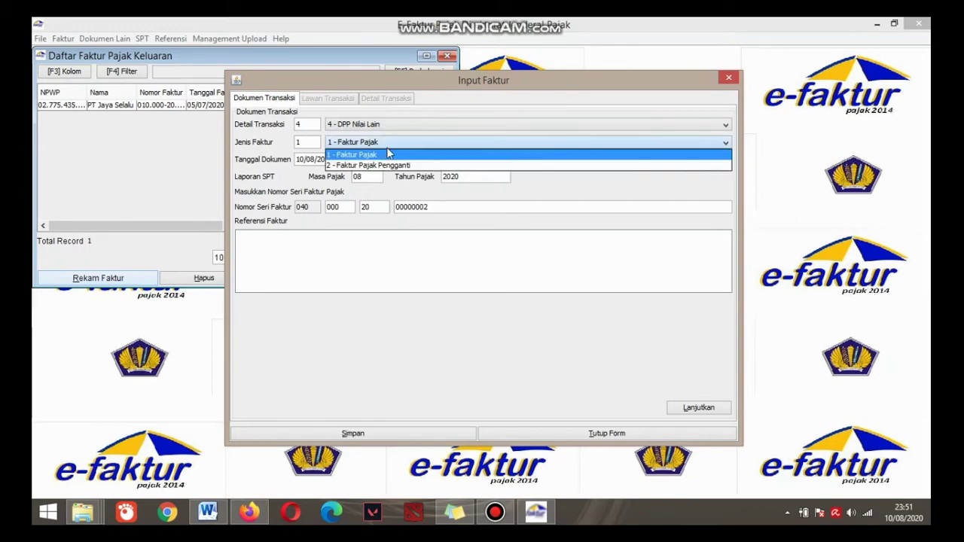
click(388, 154)
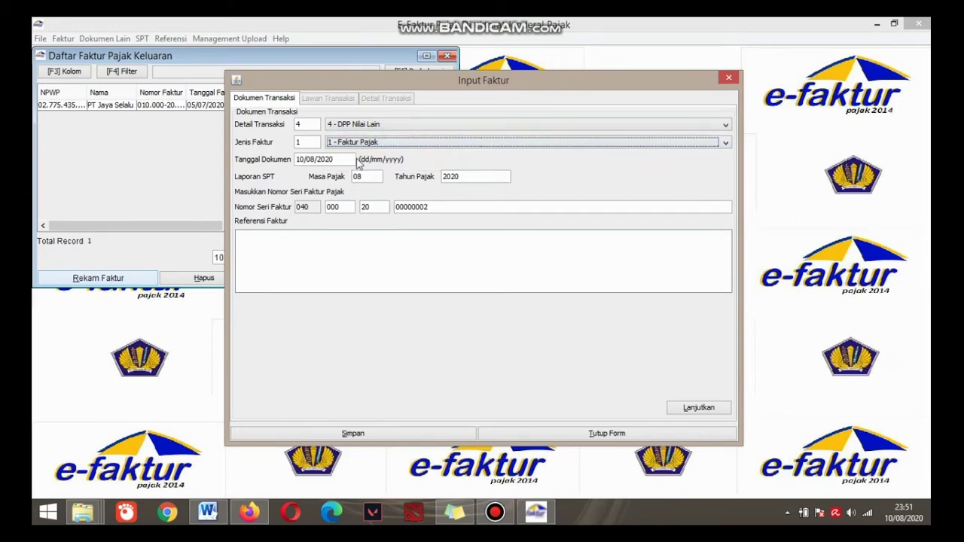
- Change the document date to July 2020 so the tax period becomes 07/2020
click(316, 159)
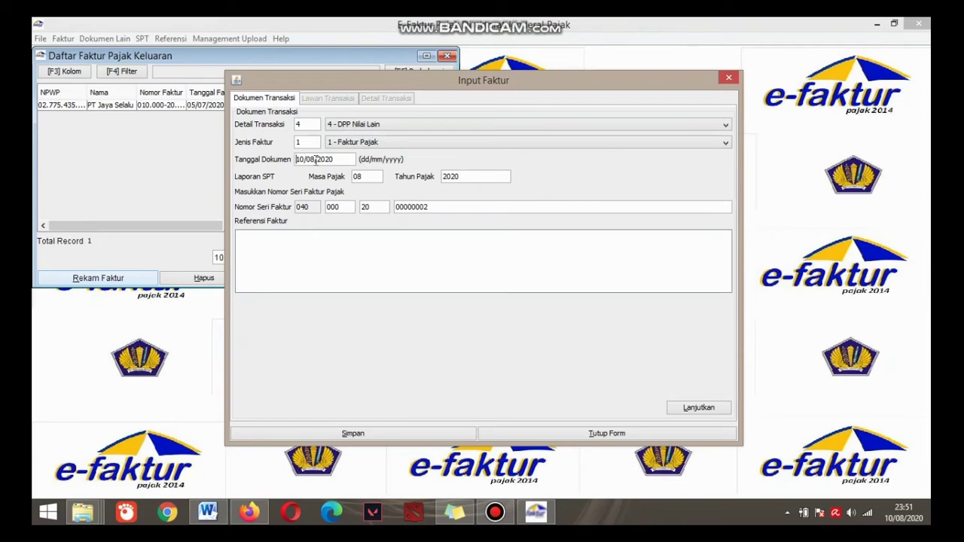
key(BackSpace)
click(374, 178)
click(371, 208)
click(702, 410)
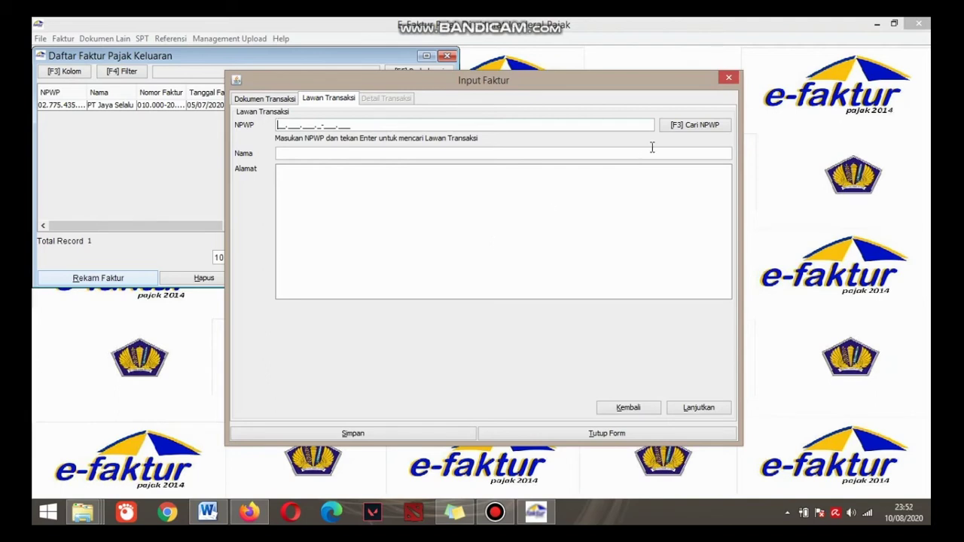
- Select Yayasan Peduli Anak from the NPWP search as the invoice buyer
click(692, 127)
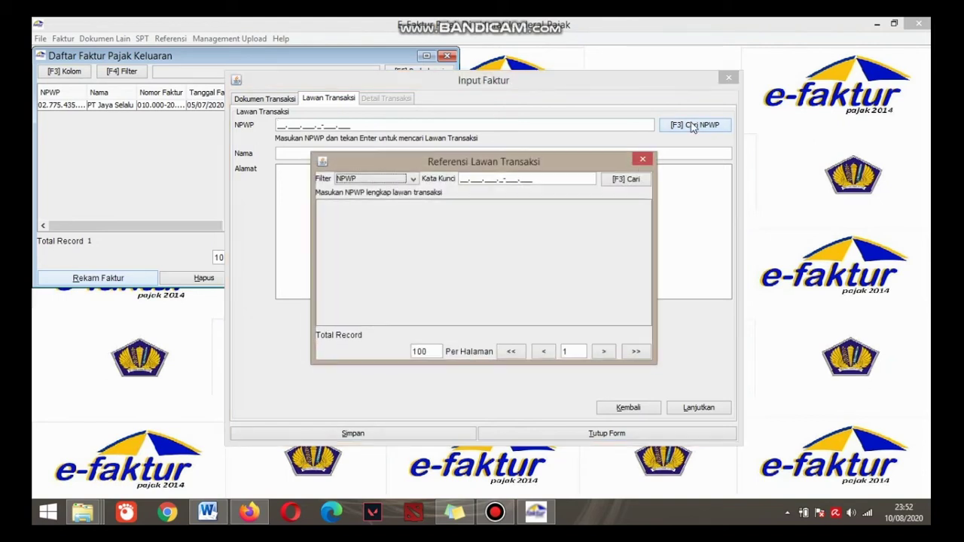
click(631, 180)
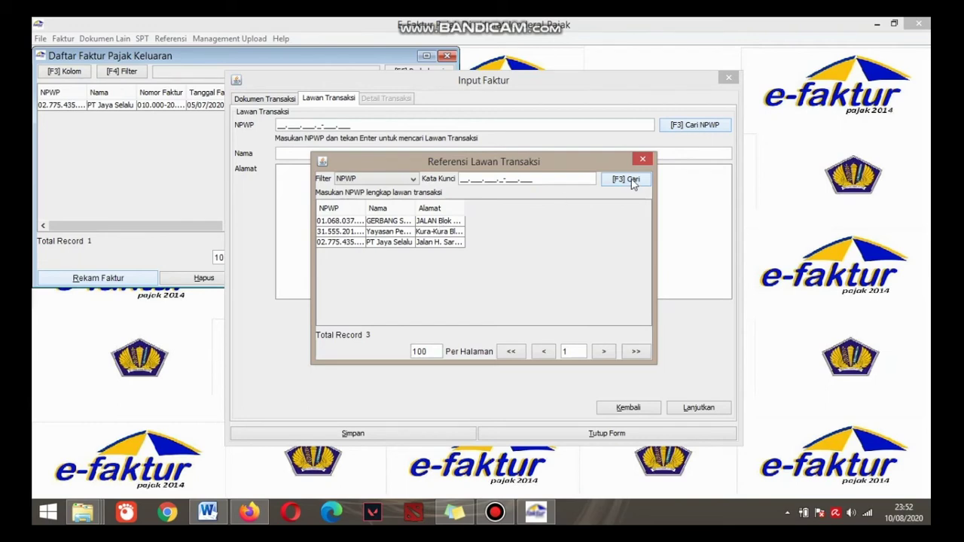
double_click(390, 232)
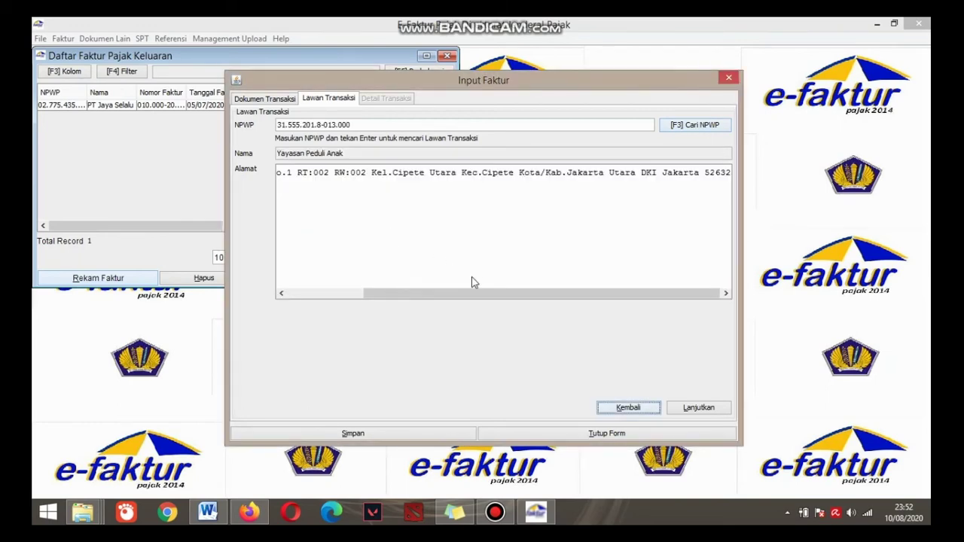
click(700, 407)
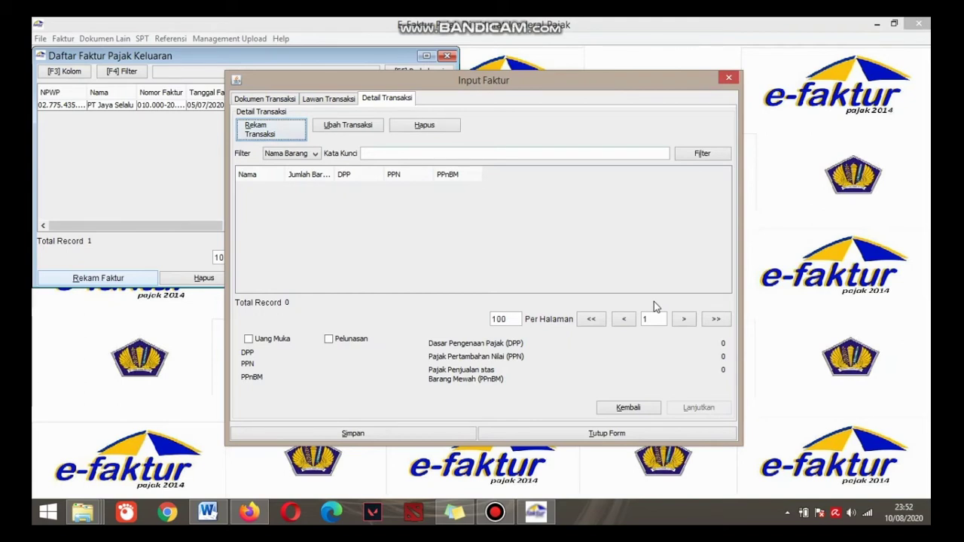
- Add a new goods line filled with the Minibus item at 540.000.000 per unit
click(277, 132)
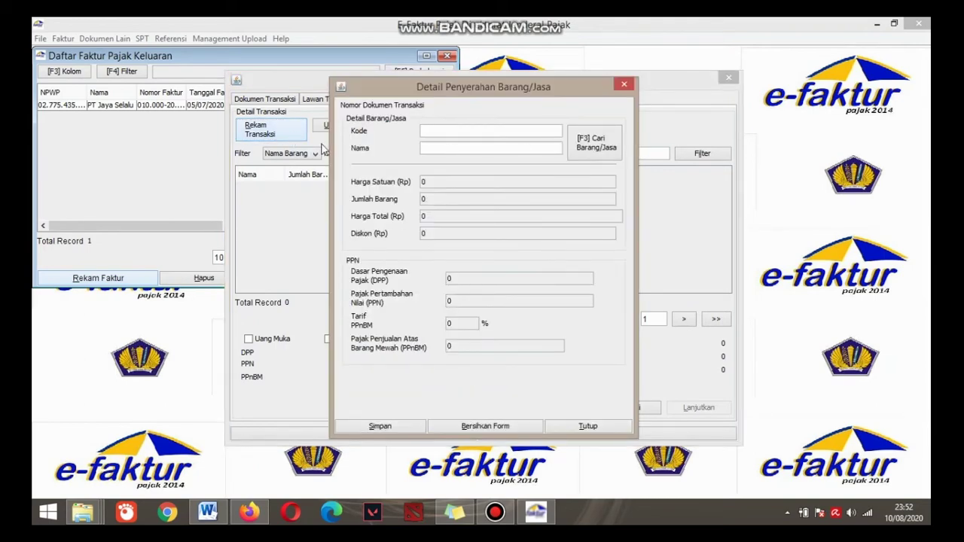
click(619, 154)
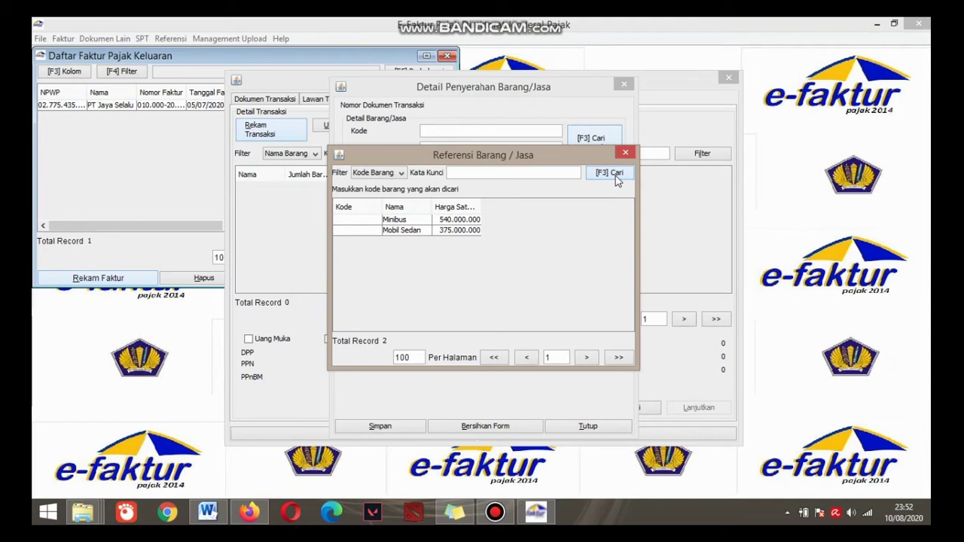
click(409, 220)
double_click(408, 221)
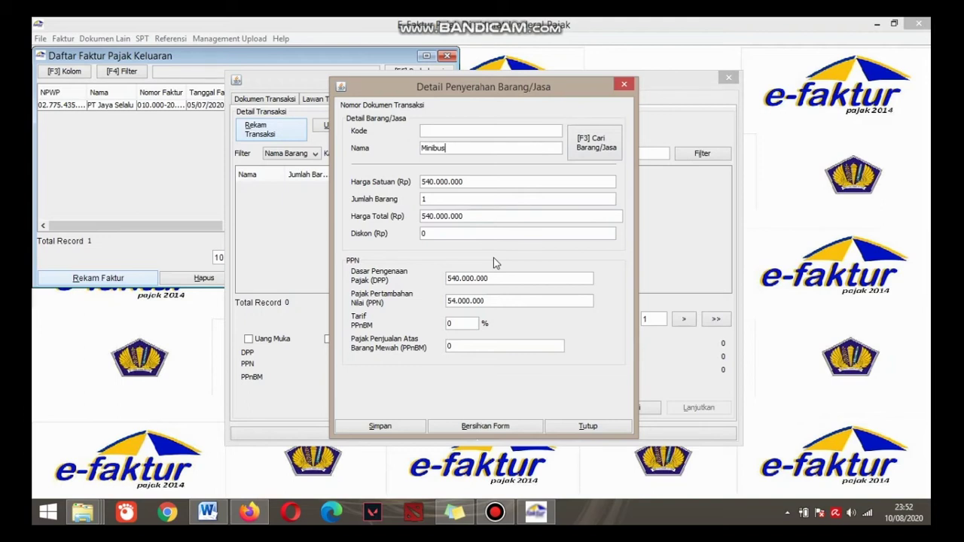
double_click(423, 199)
- Give the Minibus line quantity 5, DPP 2.350.000.000 and 40% PPnBM, then save it
text(5)
click(462, 278)
text(35)
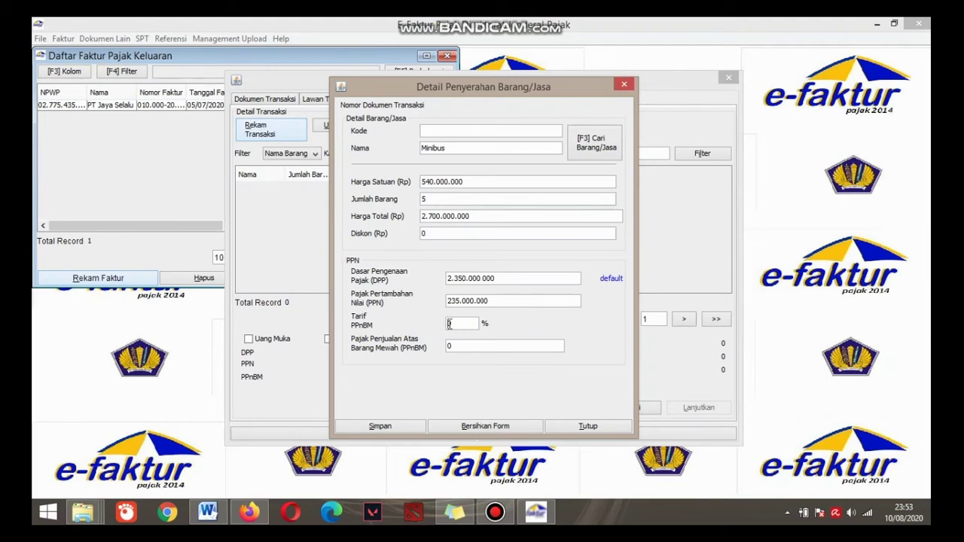
click(447, 323)
text(4)
click(401, 427)
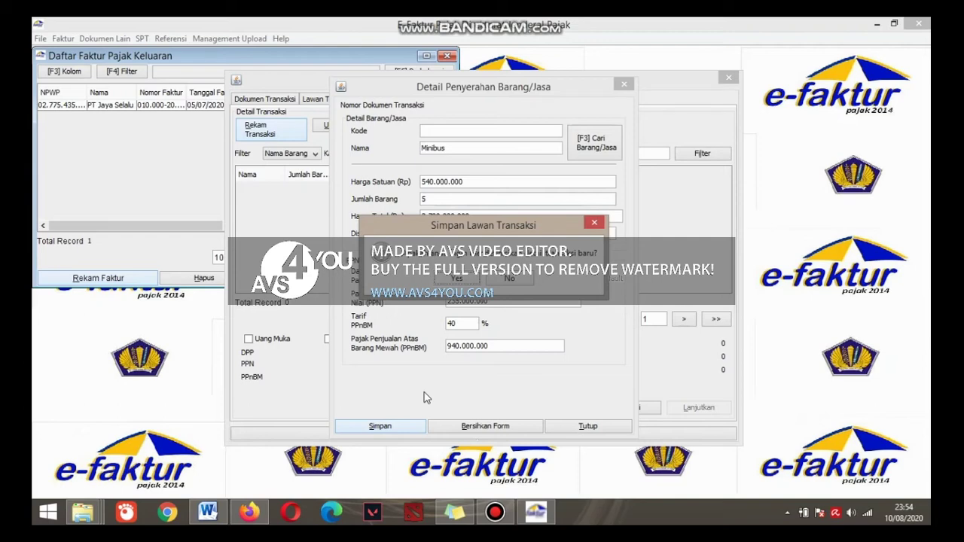
- Confirm the Minibus line and save the Yayasan Peduli Anak invoice as the second record
click(518, 278)
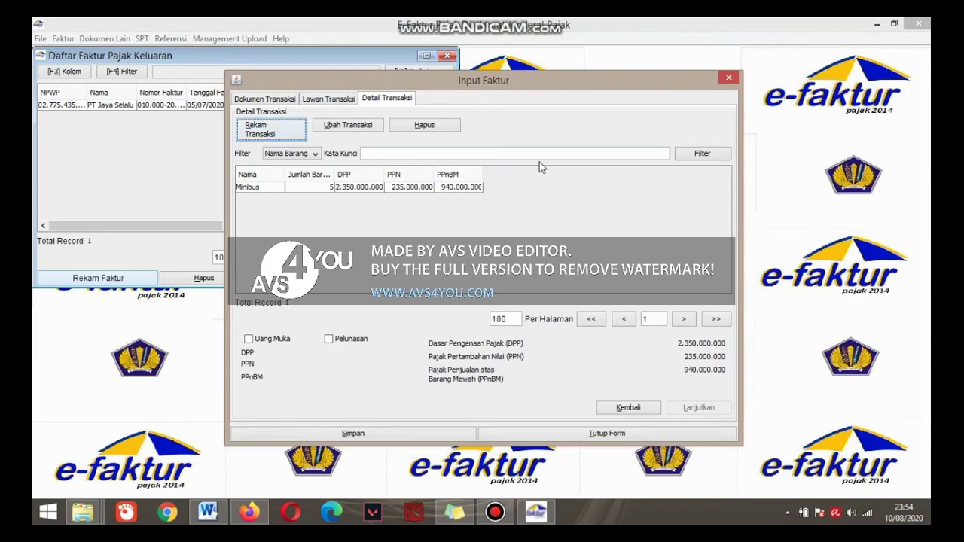
click(370, 434)
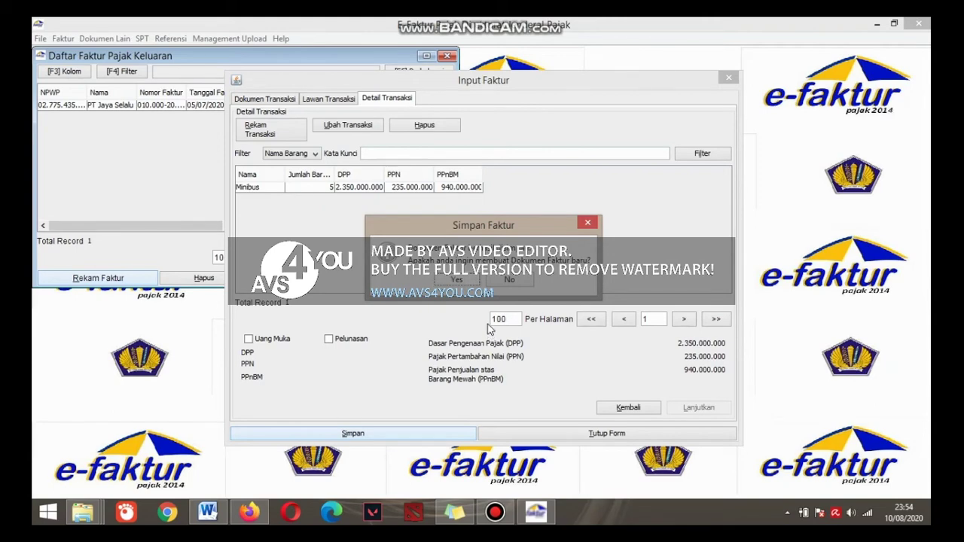
click(510, 280)
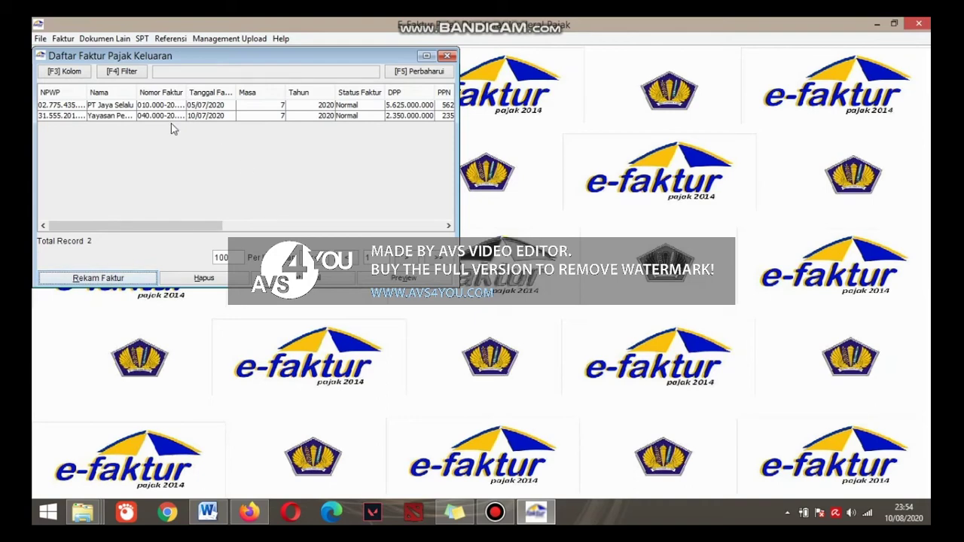
- Preview Faktur Pajak 040.000-20.00000002 for Yayasan Peduli Anak in a maximized window
click(119, 117)
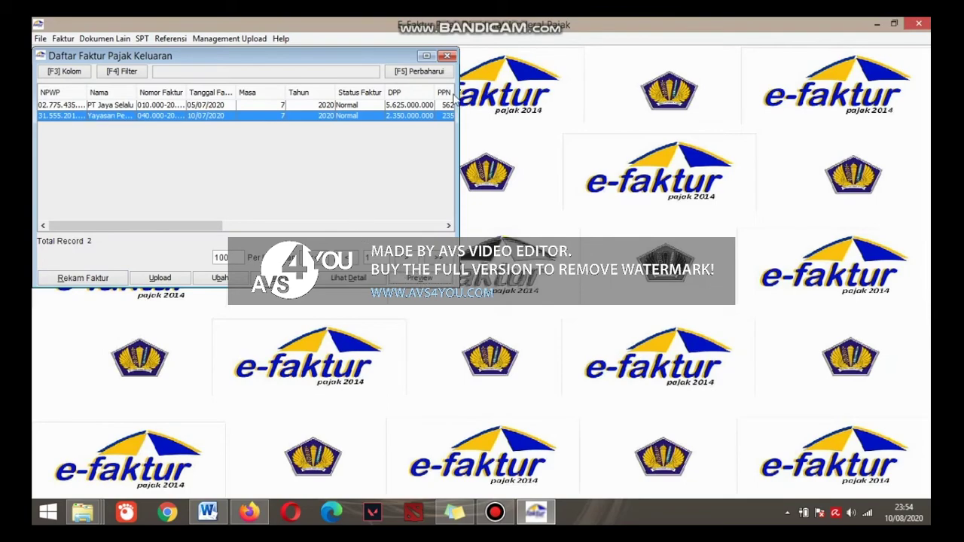
click(419, 278)
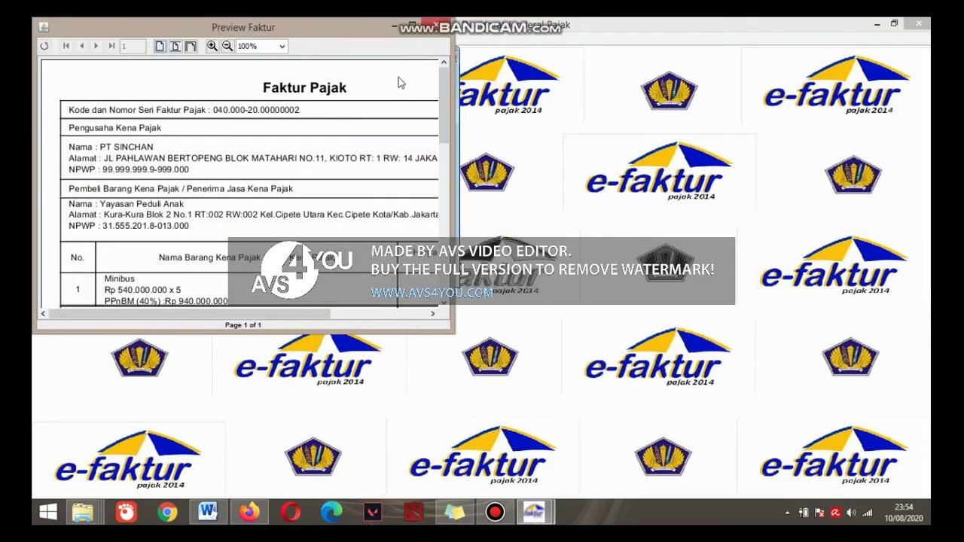
click(411, 27)
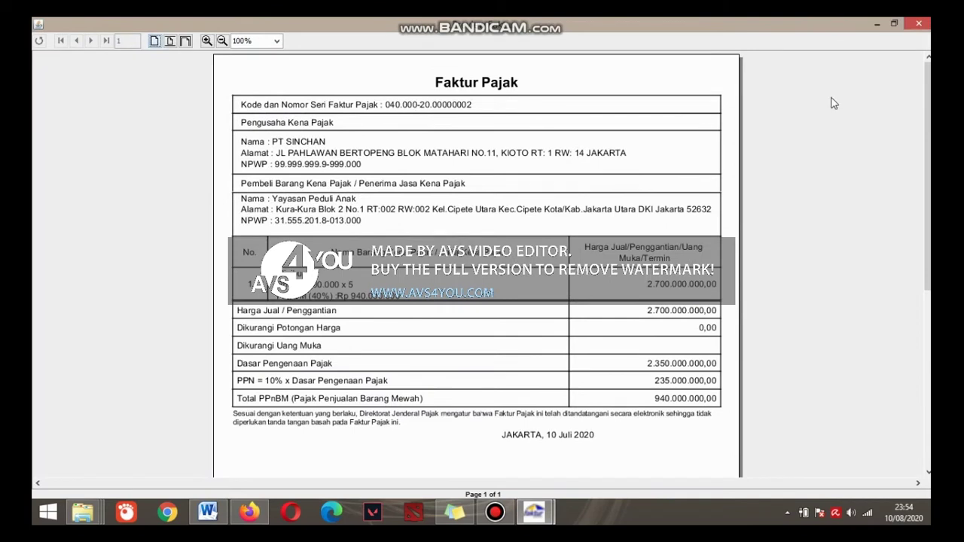
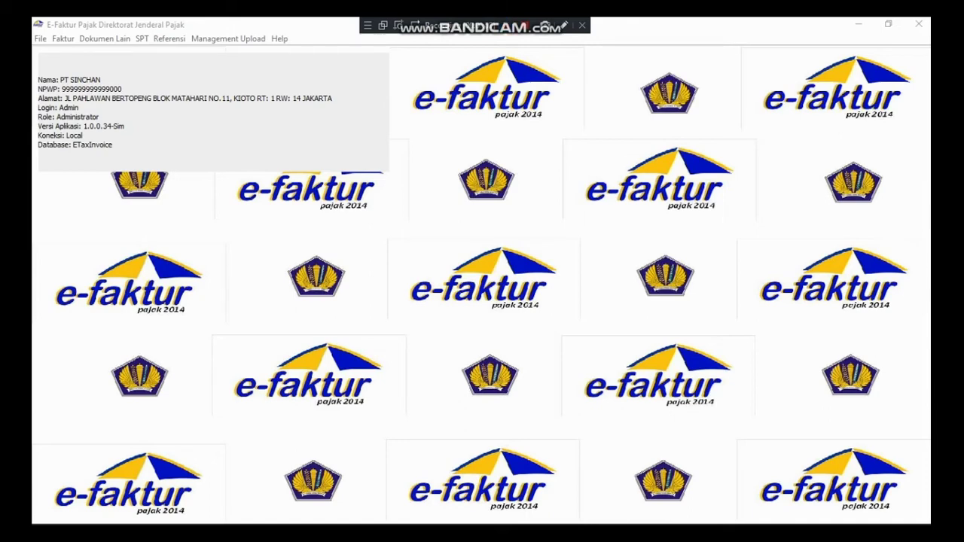
- Open the output invoice list under Administrasi Faktur and start a new invoice
click(63, 38)
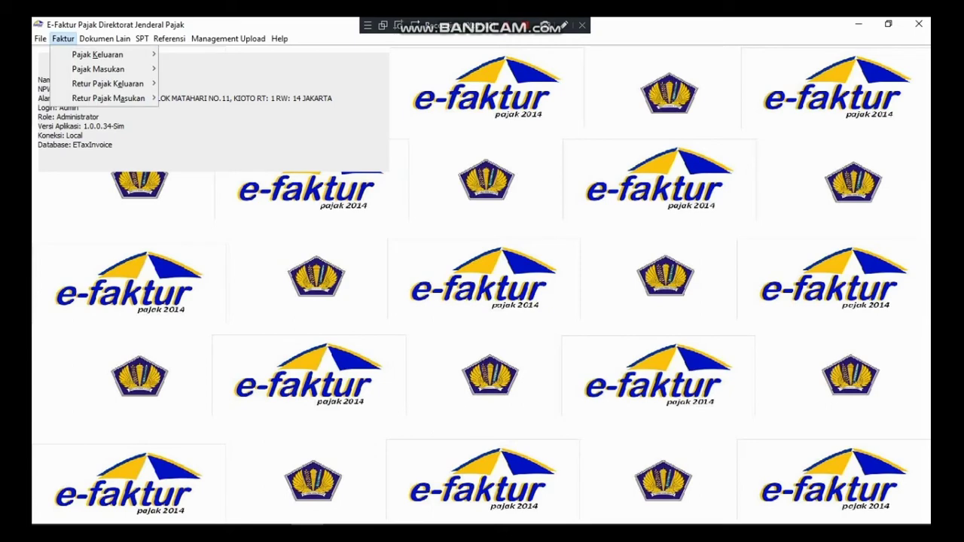
mouse_move(98, 55)
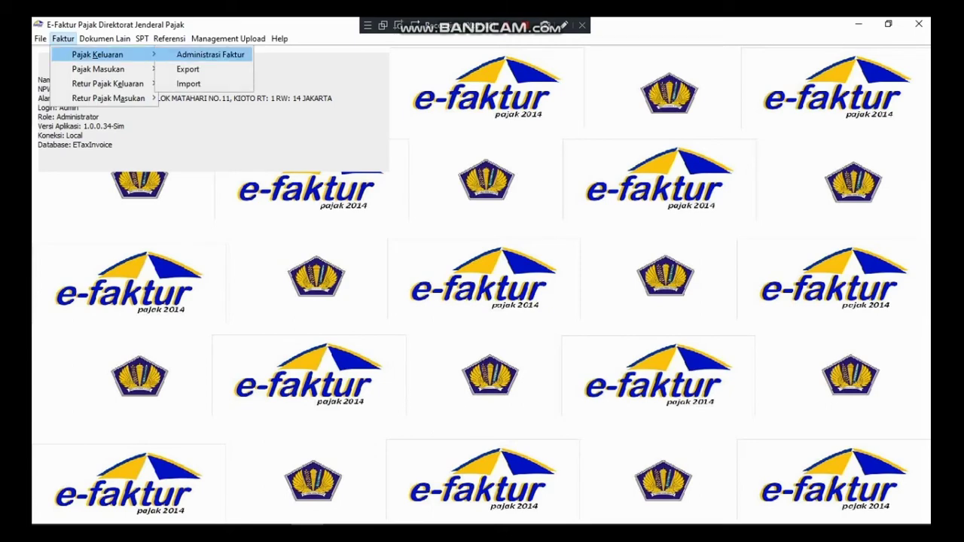
click(210, 54)
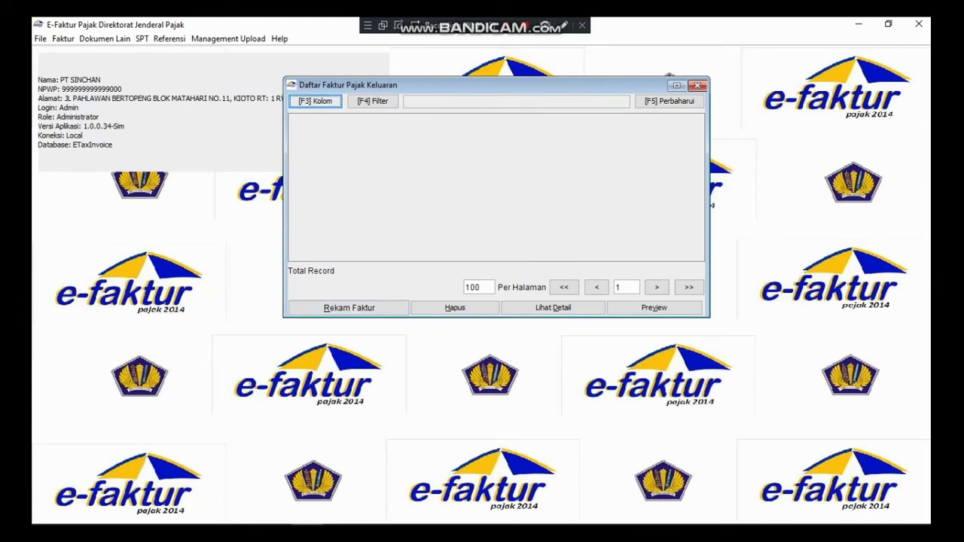
click(348, 308)
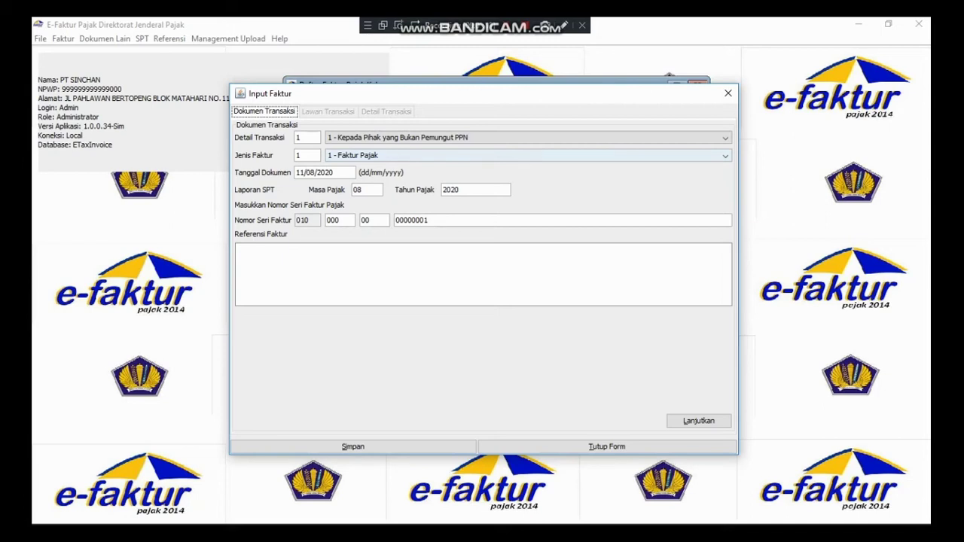
- Set document date 15/07/2020 and serial number segments 20 and 00000003, then continue
click(301, 172)
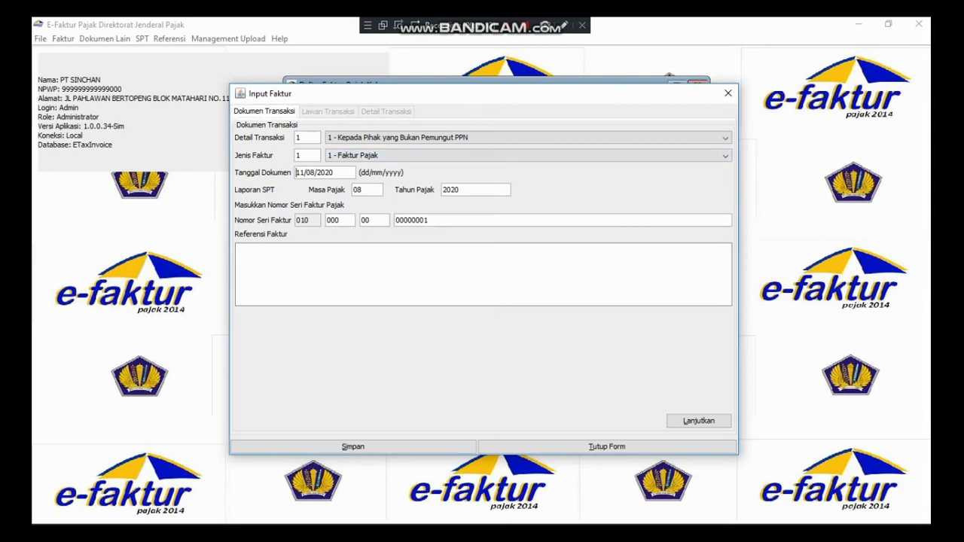
text(15/07/2020)
text(00)
key(BackSpace)
key(BackSpace)
text(200)
key(Right)
key(Right)
key(Right)
key(BackSpace)
text(3)
click(698, 420)
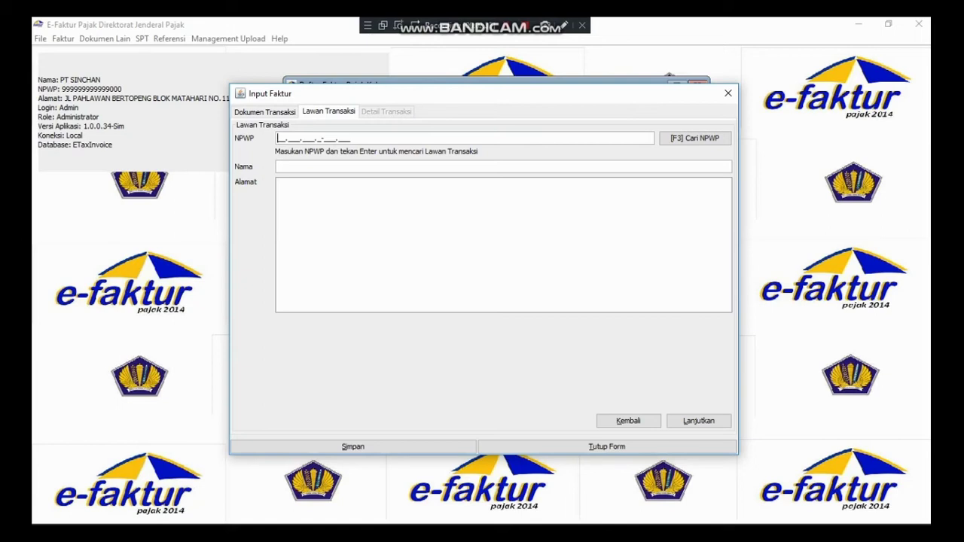
- Search NPWP by name for 'pt bintan berseri', pick it as counterparty, and continue
key(F3)
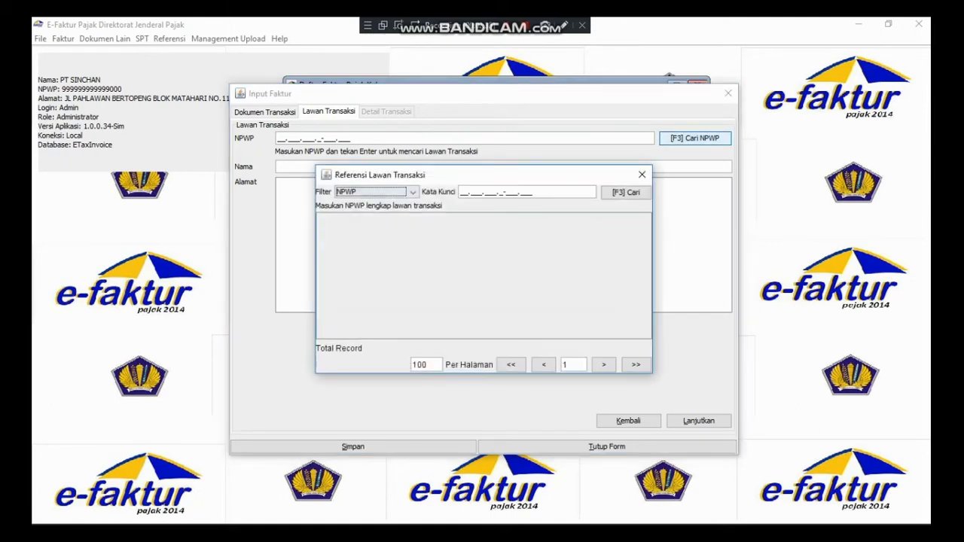
click(412, 192)
click(375, 215)
click(519, 192)
text(pt bi)
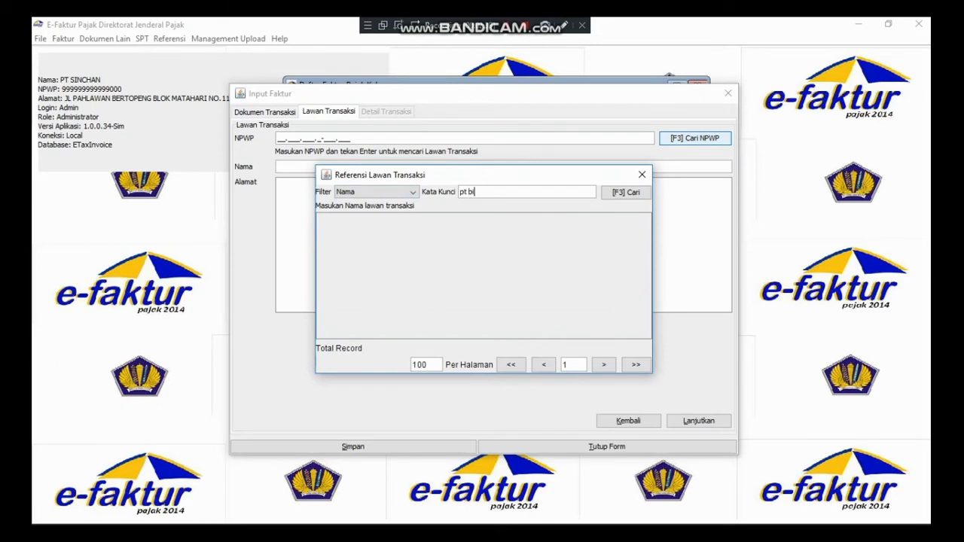
text(ntan berseri)
key(Tab)
click(625, 192)
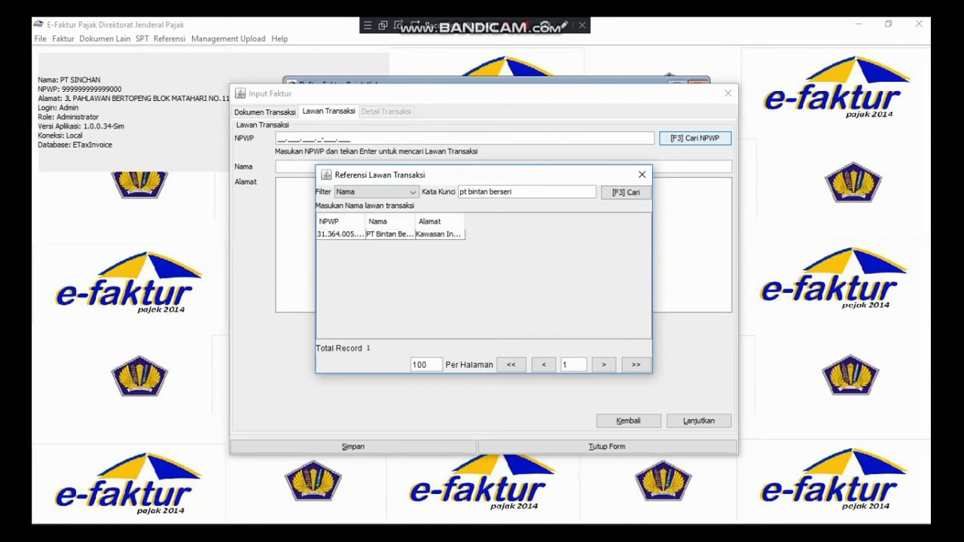
double_click(392, 233)
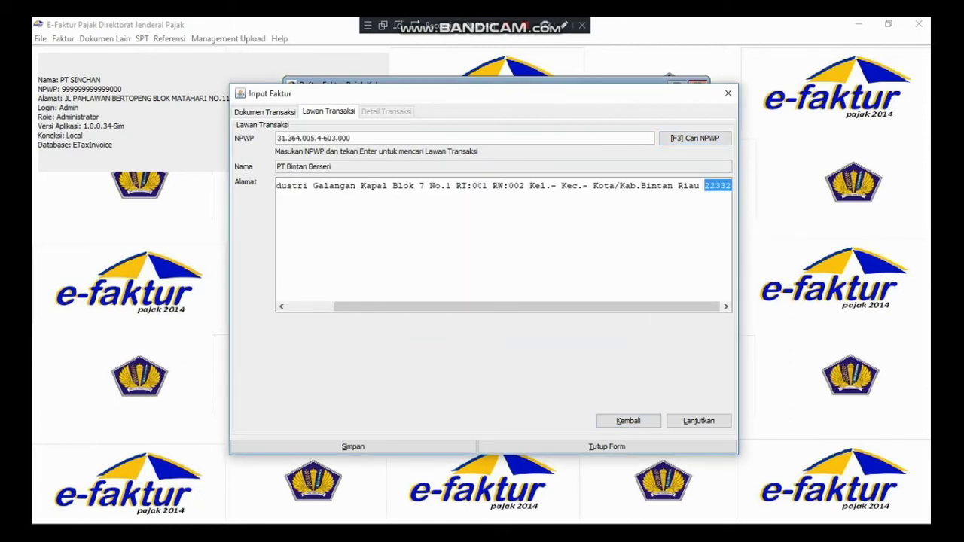
click(698, 421)
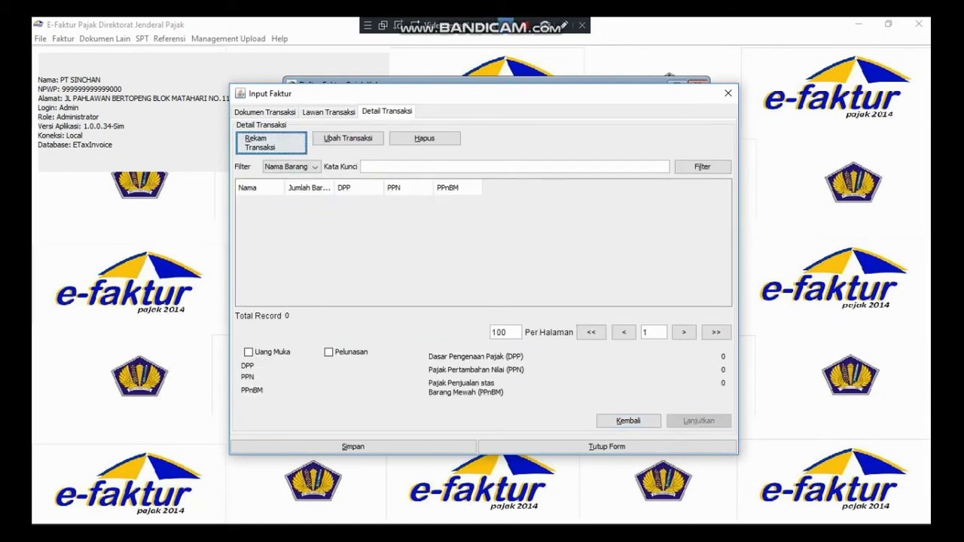
- Register a new goods item Jeep with code J and price 457500000
click(271, 142)
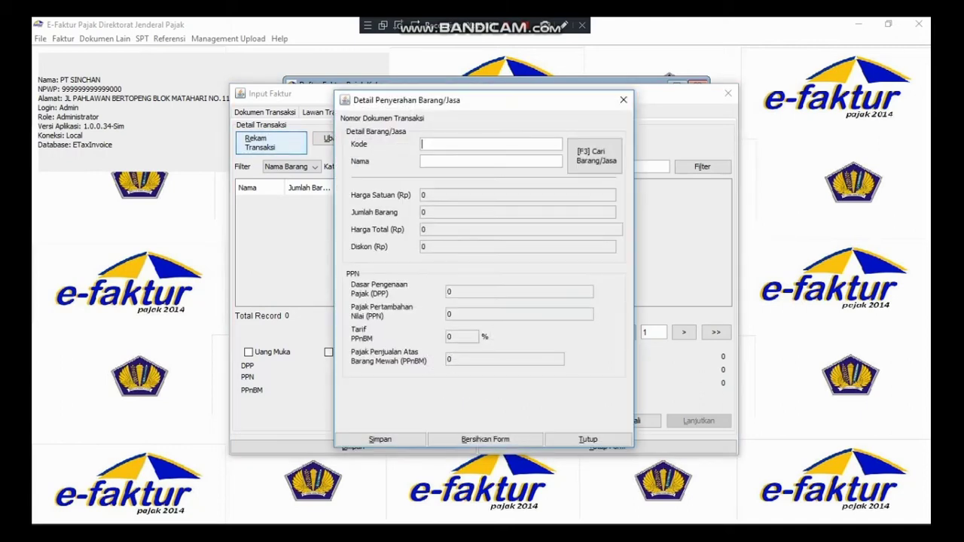
click(491, 161)
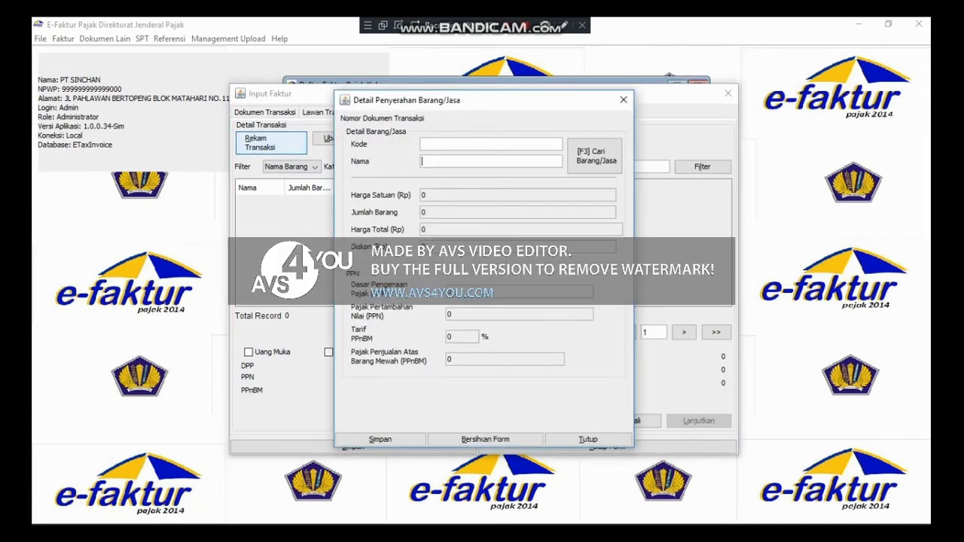
text(jeep)
key(Return)
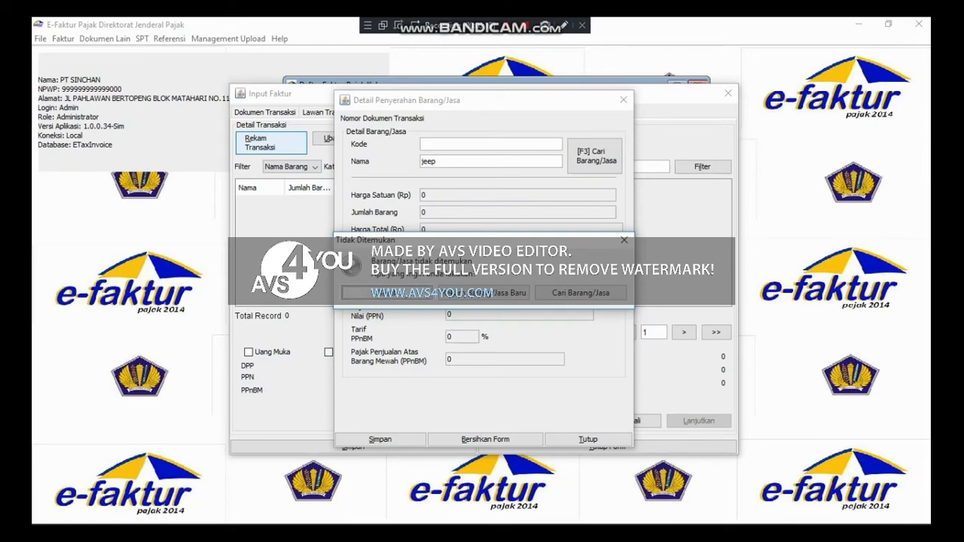
key(Return)
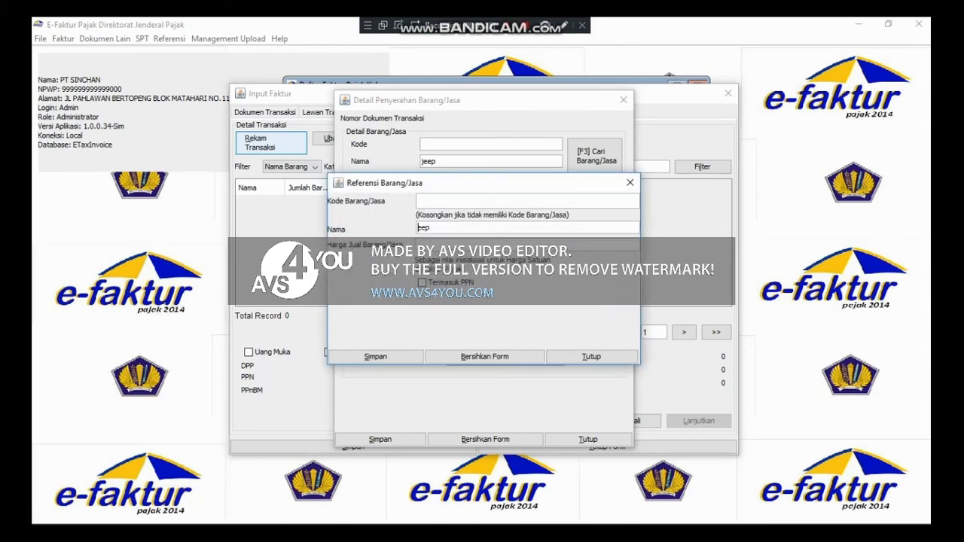
text(J)
key(Tab)
text(457500000)
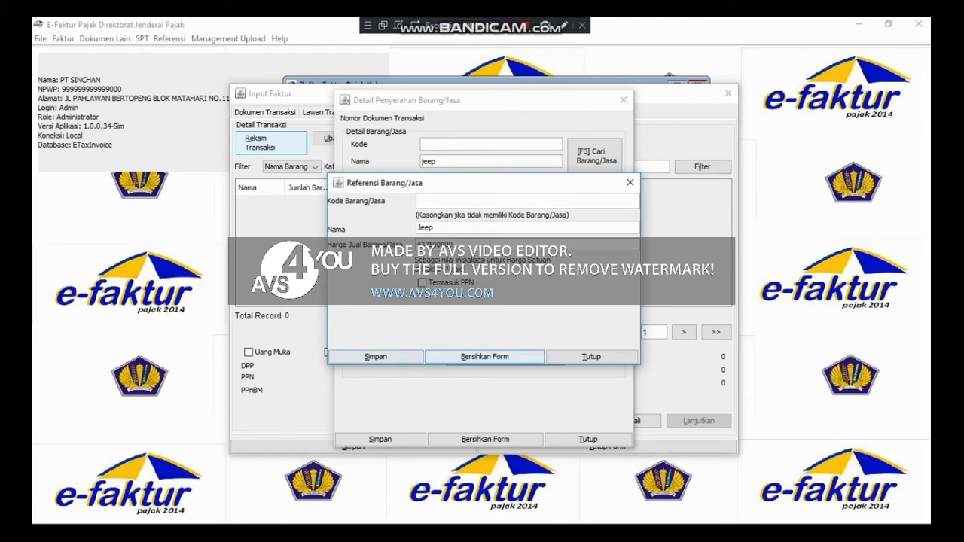
click(374, 356)
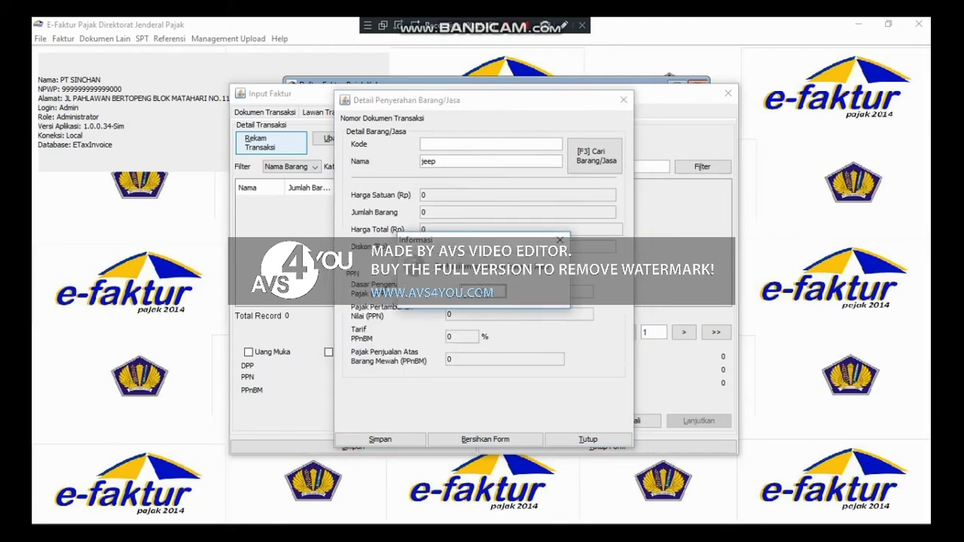
key(Return)
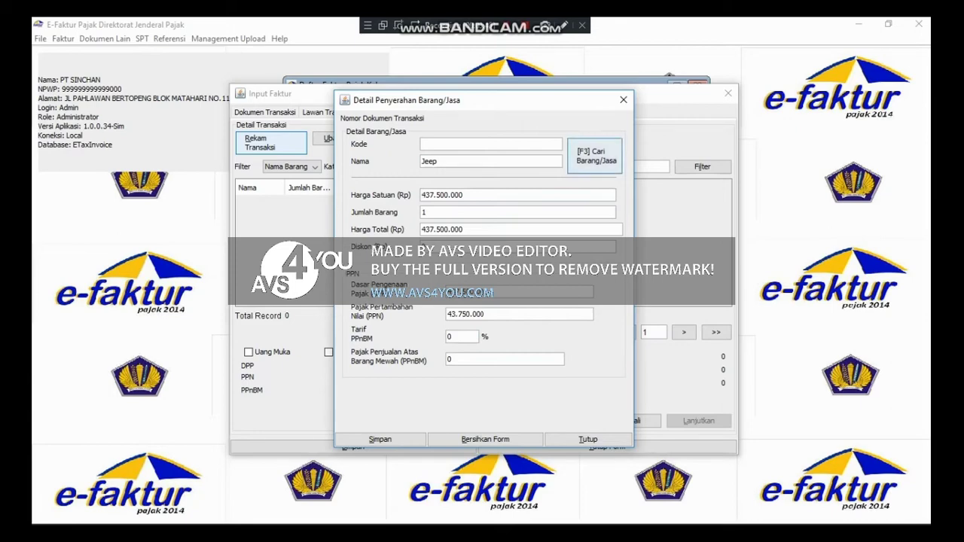
- Give the Jeep line quantity 5 and 40% PPnBM, then save and confirm it
click(423, 212)
key(BackSpace)
text(5)
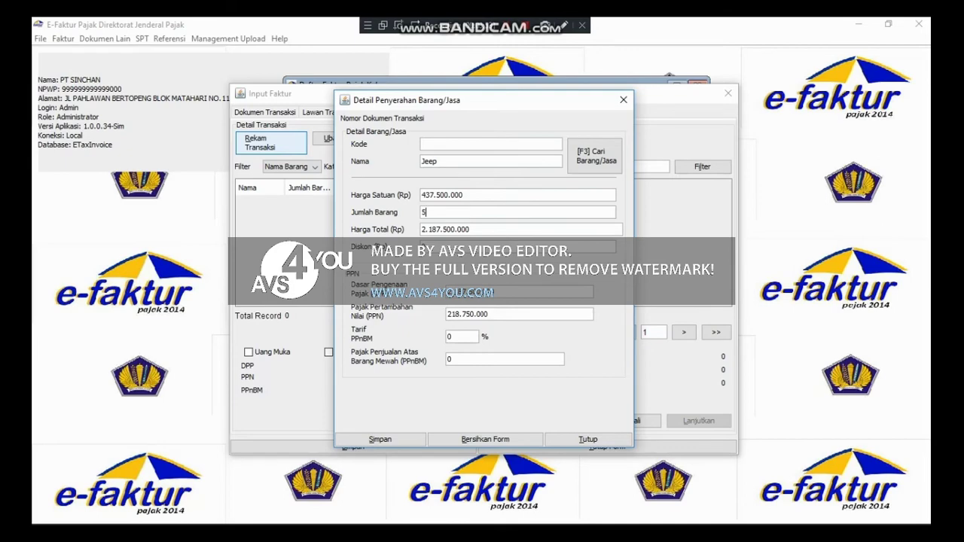
text(4)
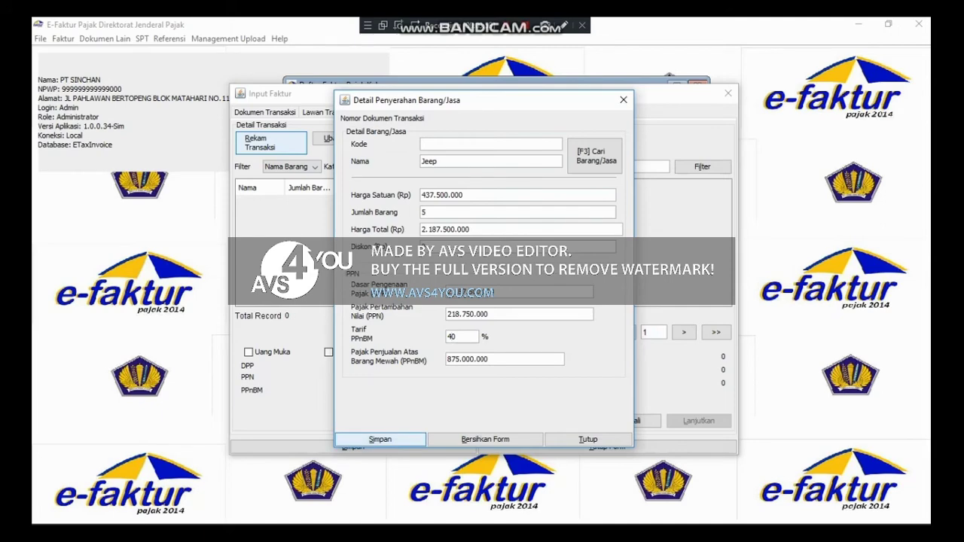
click(380, 439)
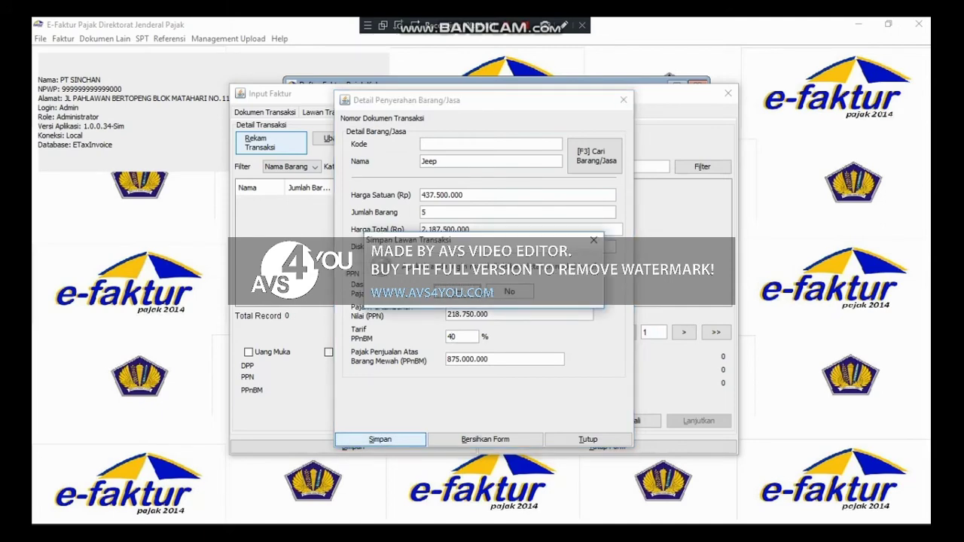
click(456, 292)
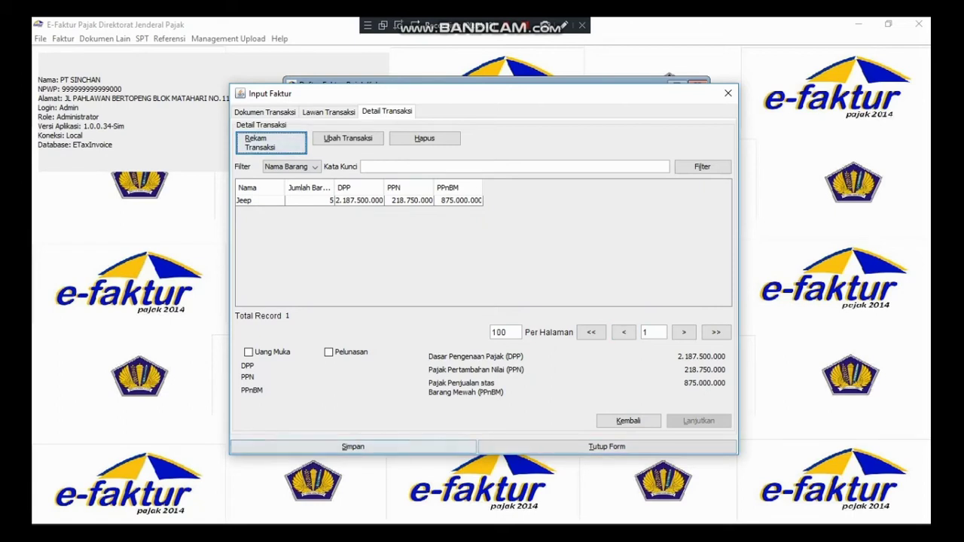
- Save the PT Bintan Berseri invoice without starting another, then preview it from the list
click(353, 446)
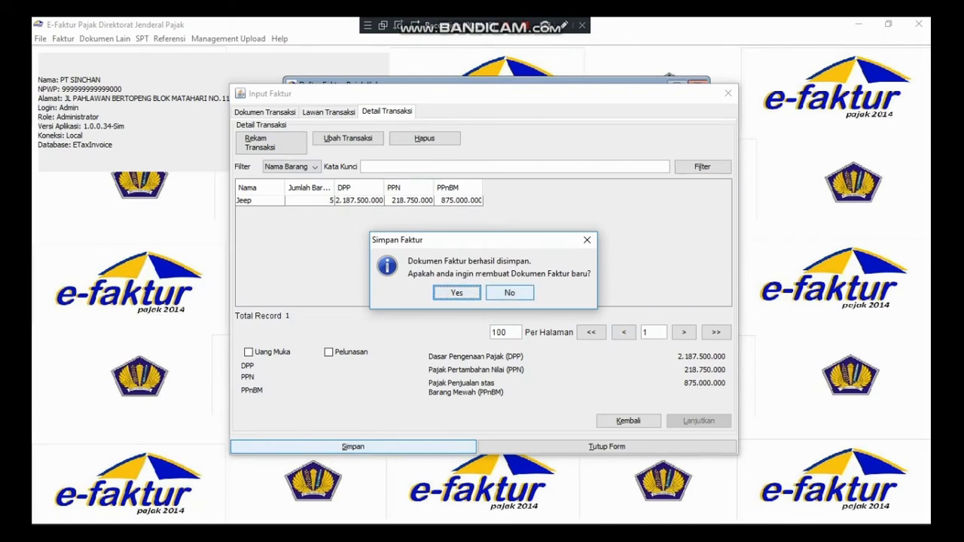
click(510, 293)
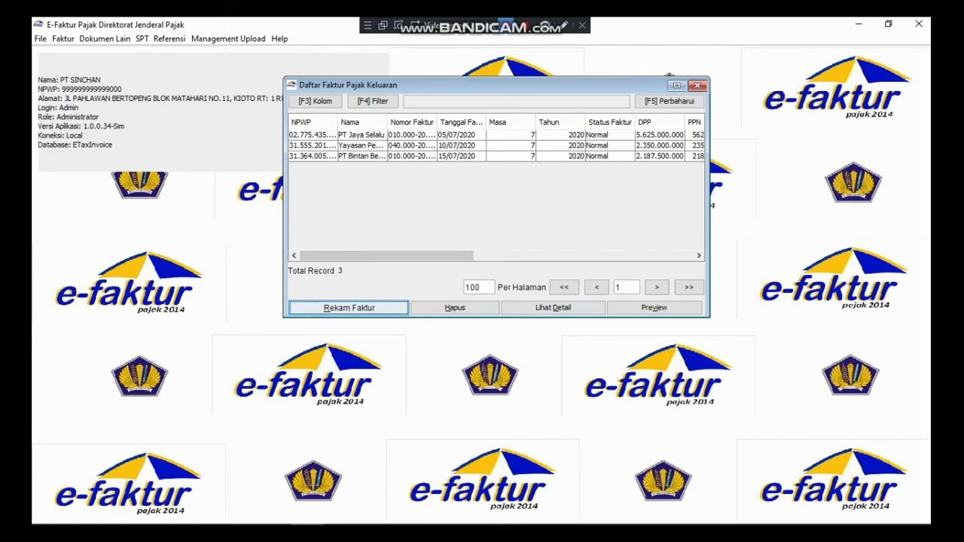
click(505, 25)
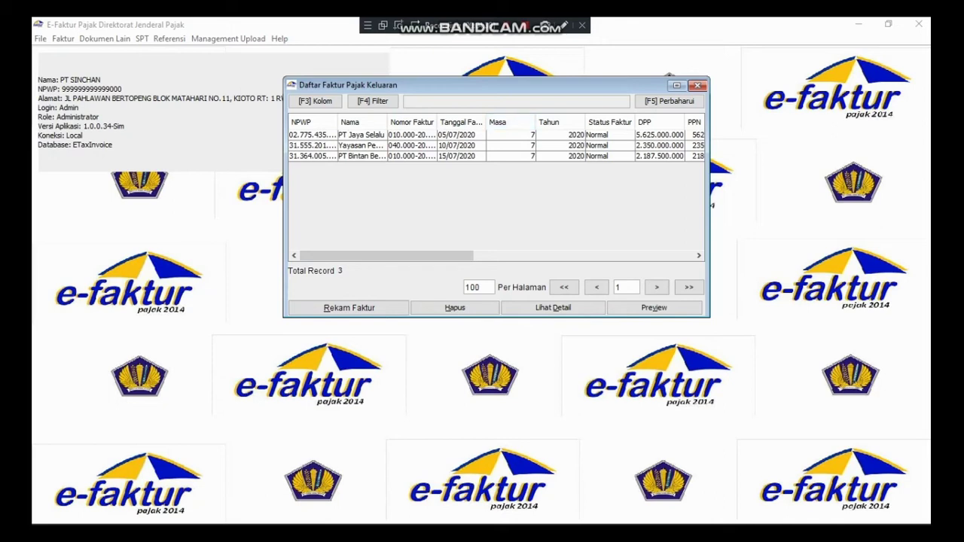
click(468, 155)
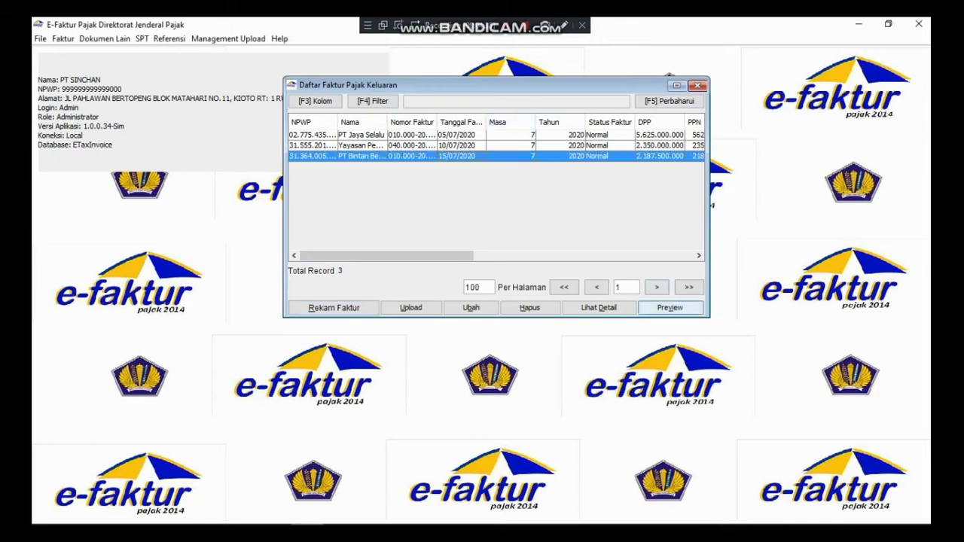
click(670, 307)
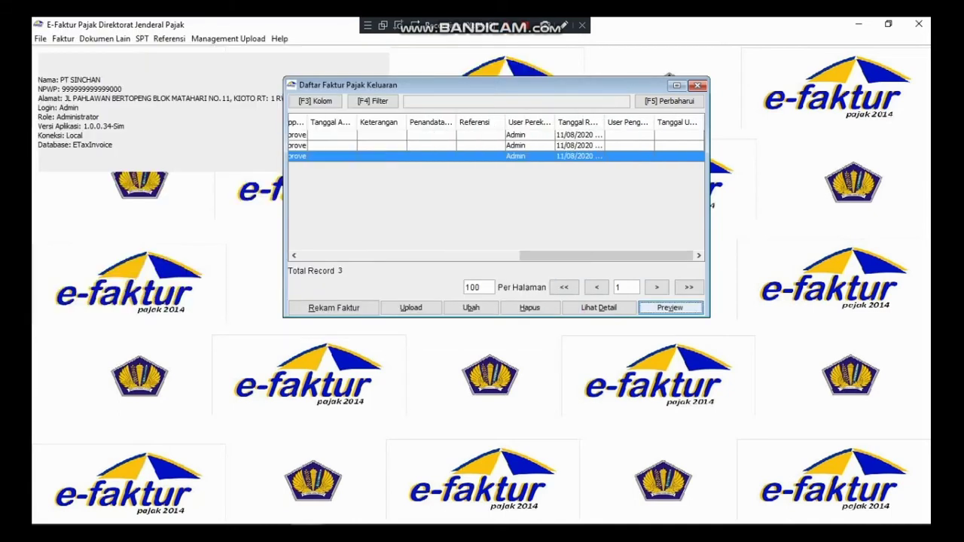
drag(606, 256, 386, 256)
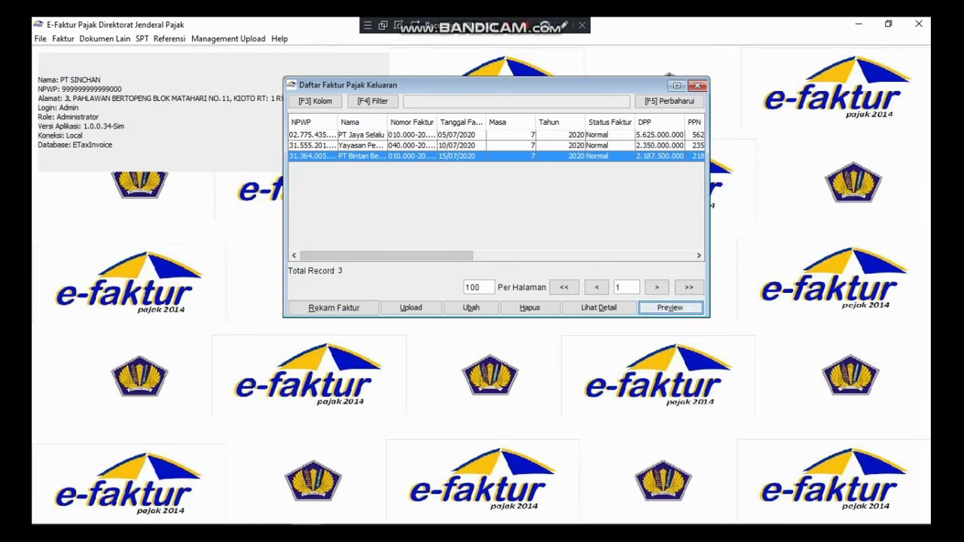
- Select all three July invoices, upload them, and acknowledge the Siap Upload notice
click(411, 135)
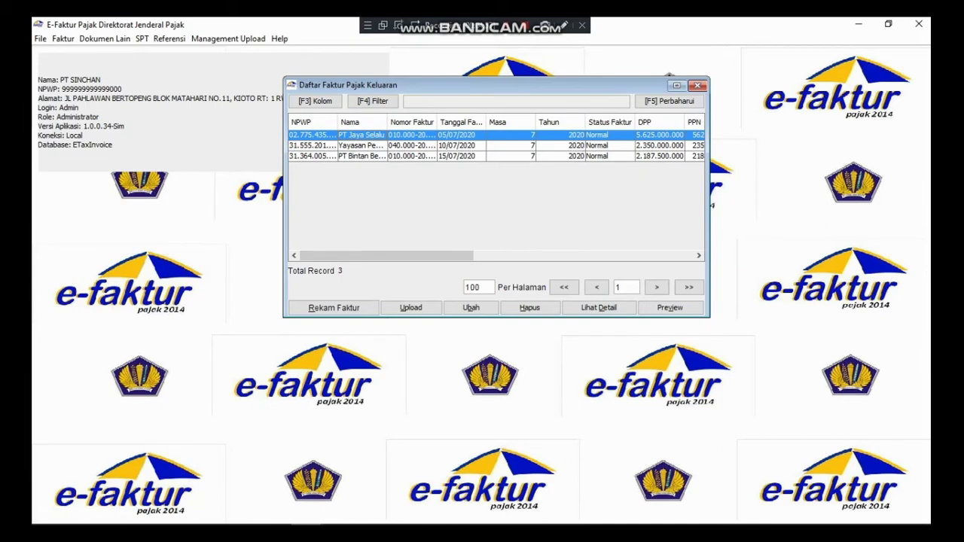
key(ctrl+a)
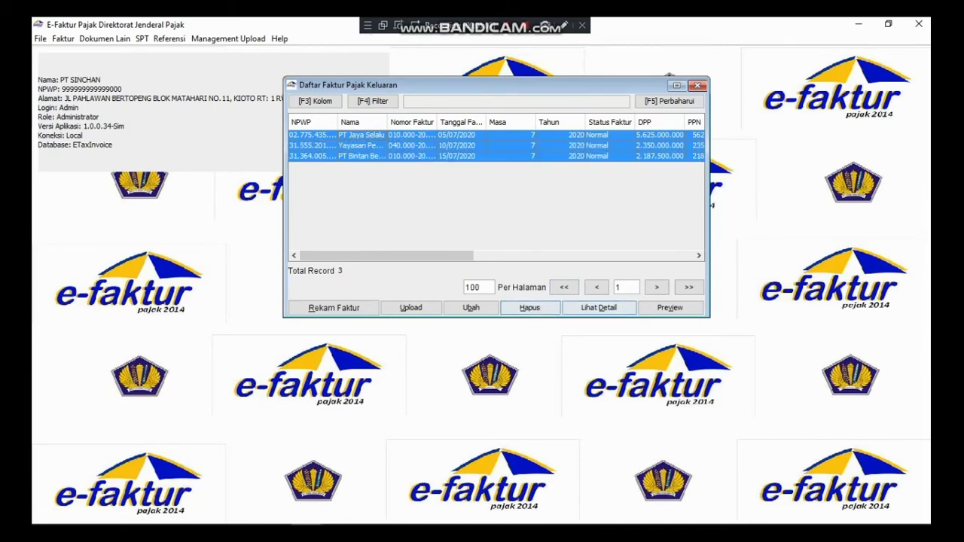
click(410, 307)
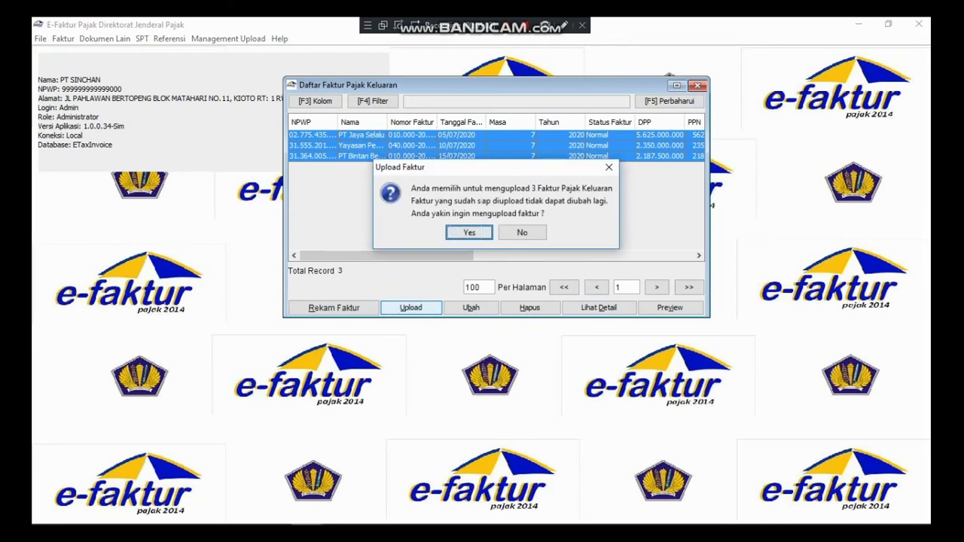
click(452, 232)
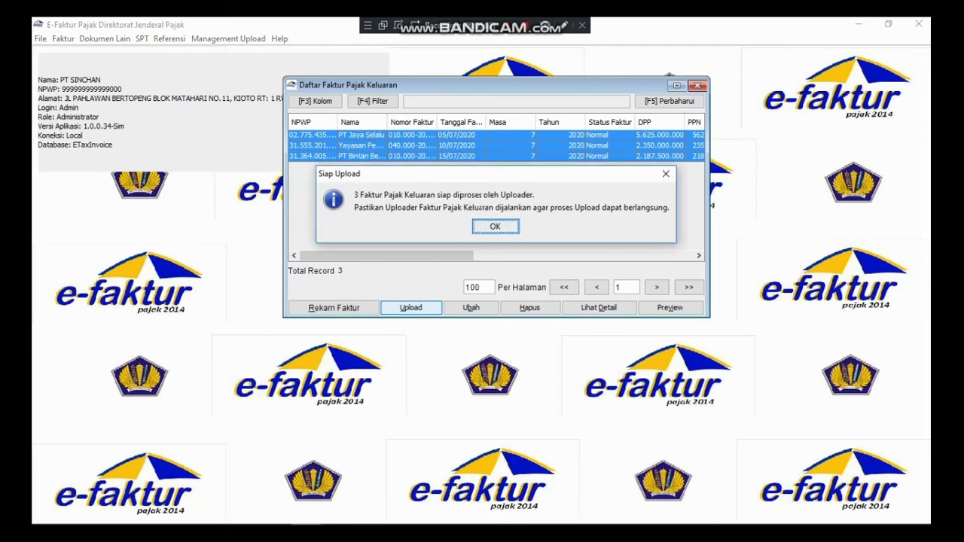
key(Return)
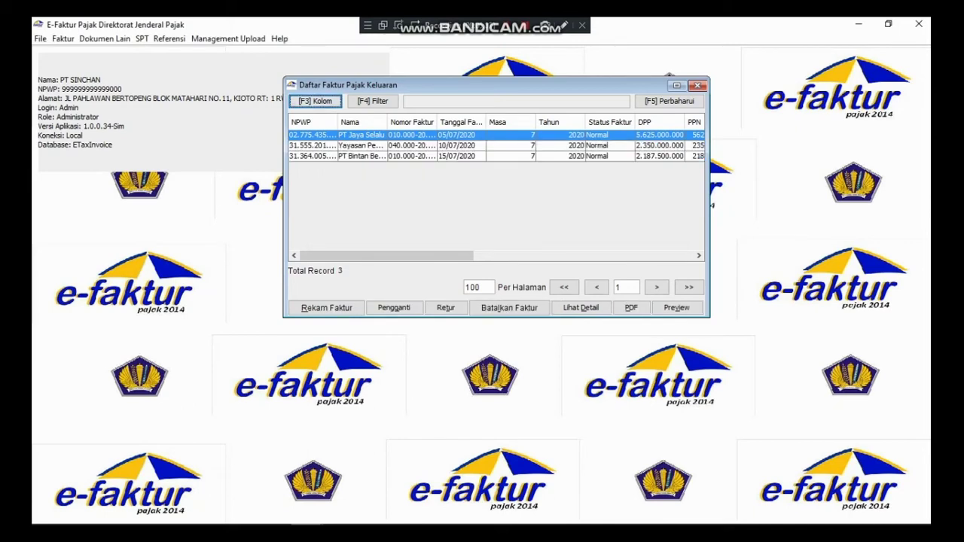
drag(387, 256, 467, 256)
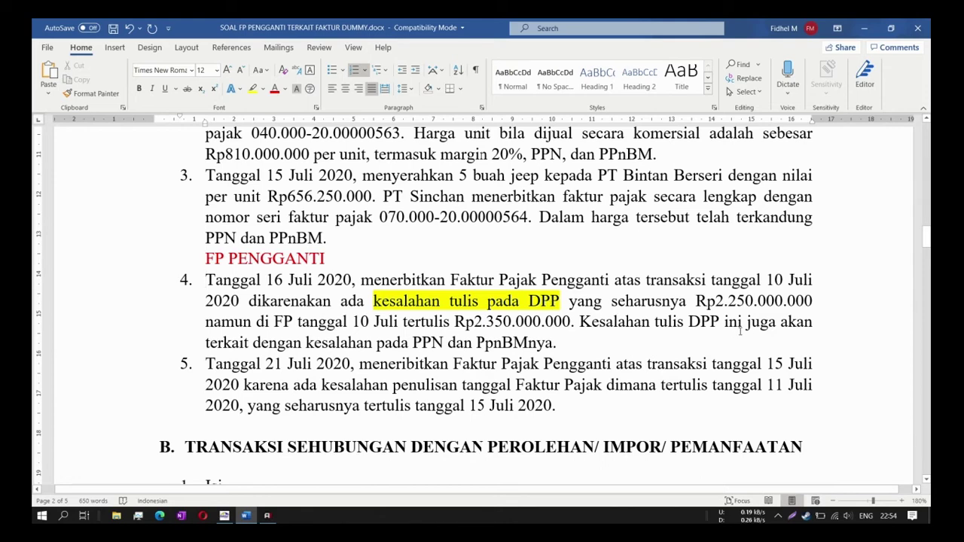
- Read item 4 in the Word exercise about correcting the 10 July DPP, then return to e-Faktur
drag(556, 341, 205, 280)
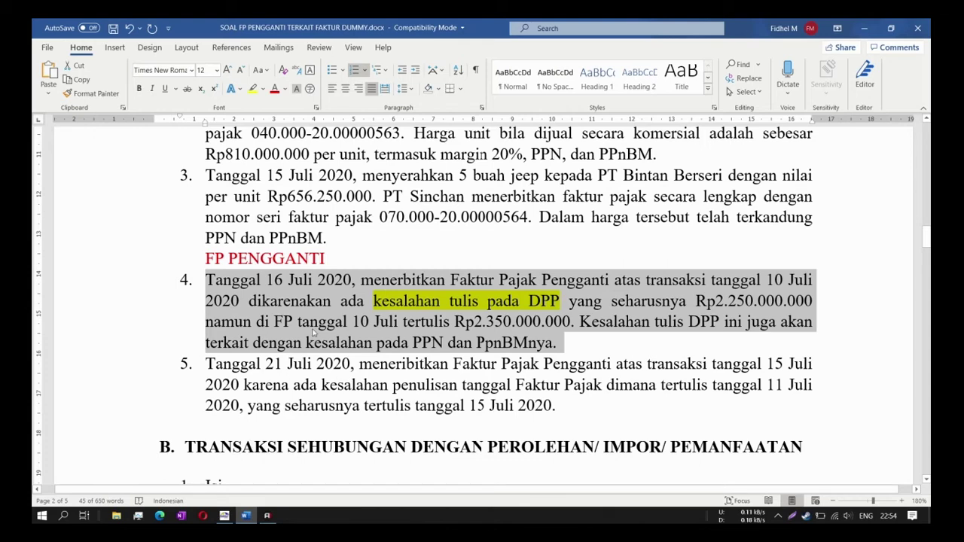
click(313, 333)
click(223, 514)
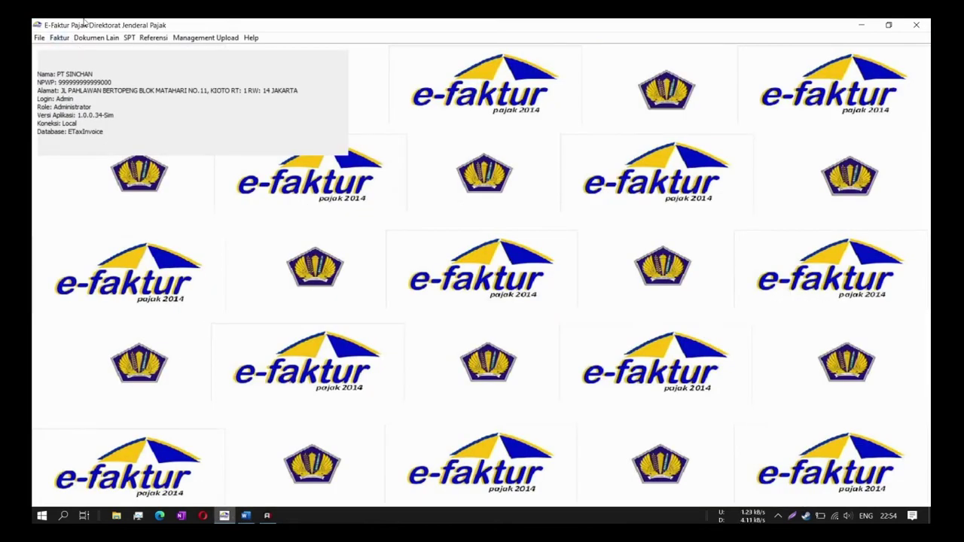
- Reopen the output invoice list, select the 10/07/2020 Yayasan invoice and choose Pengganti
click(60, 38)
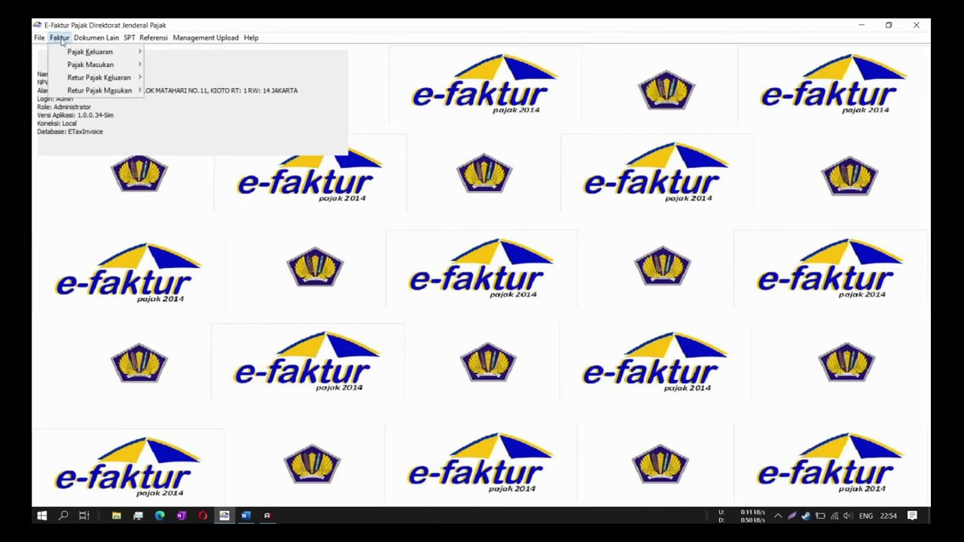
mouse_move(71, 53)
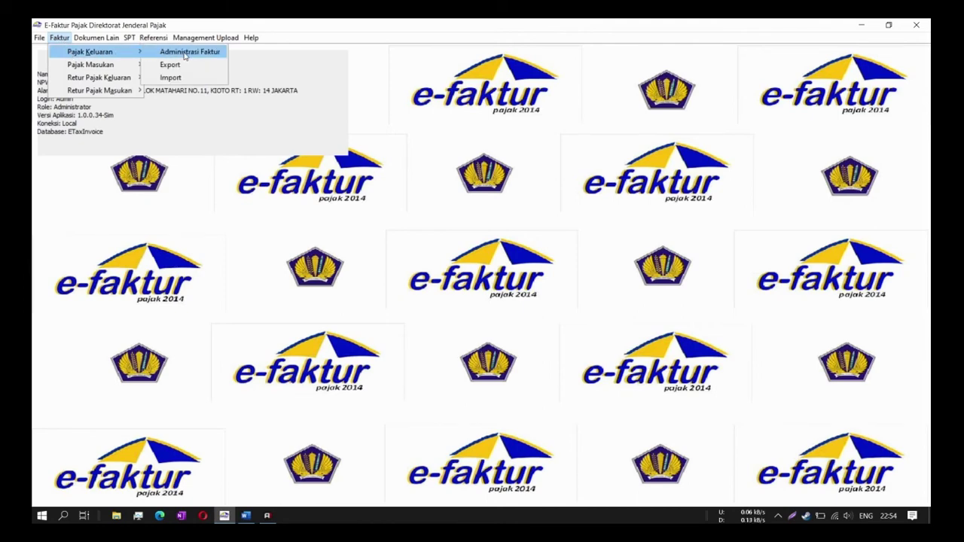
click(209, 51)
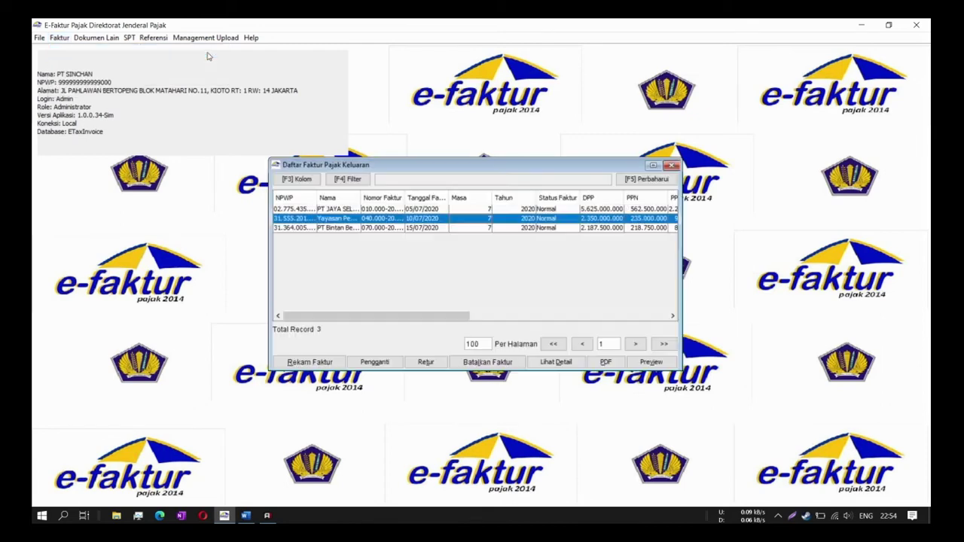
click(441, 231)
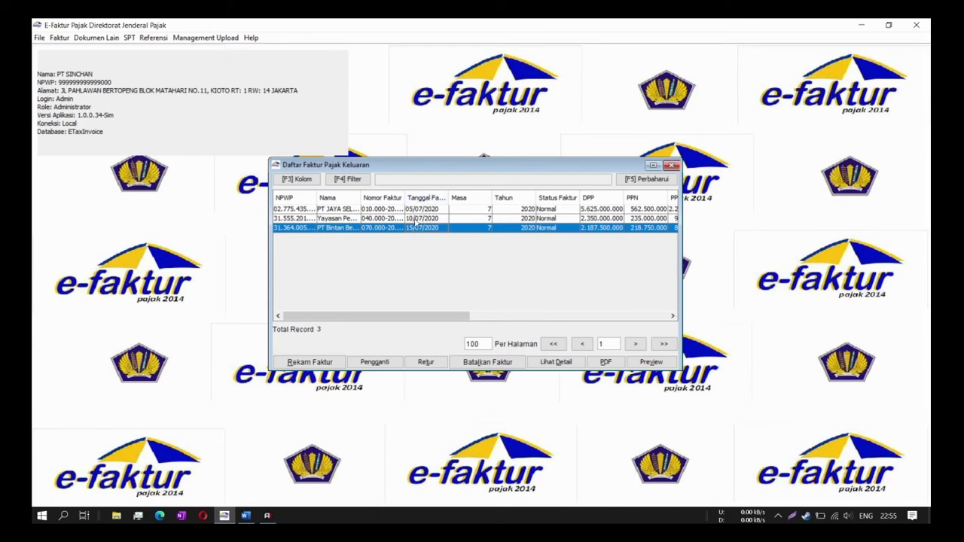
click(416, 219)
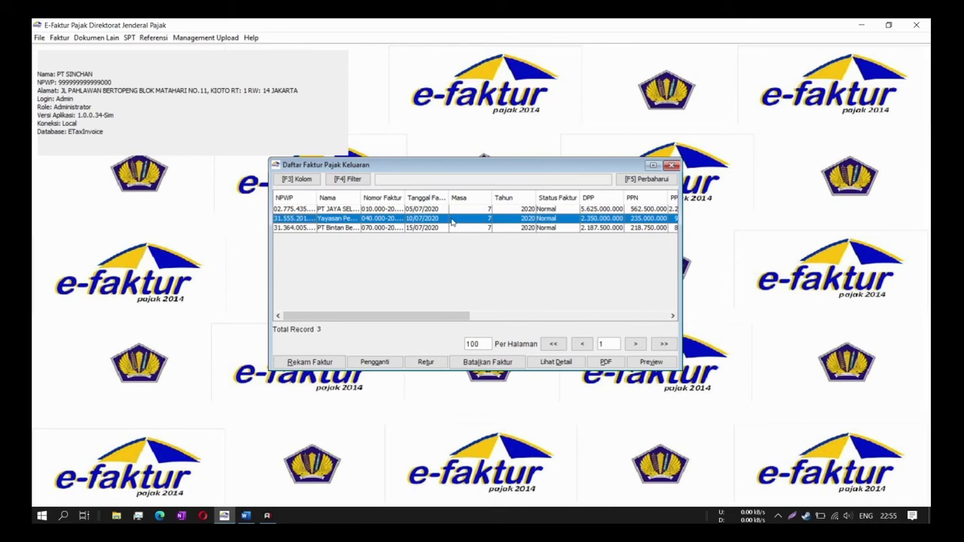
click(386, 363)
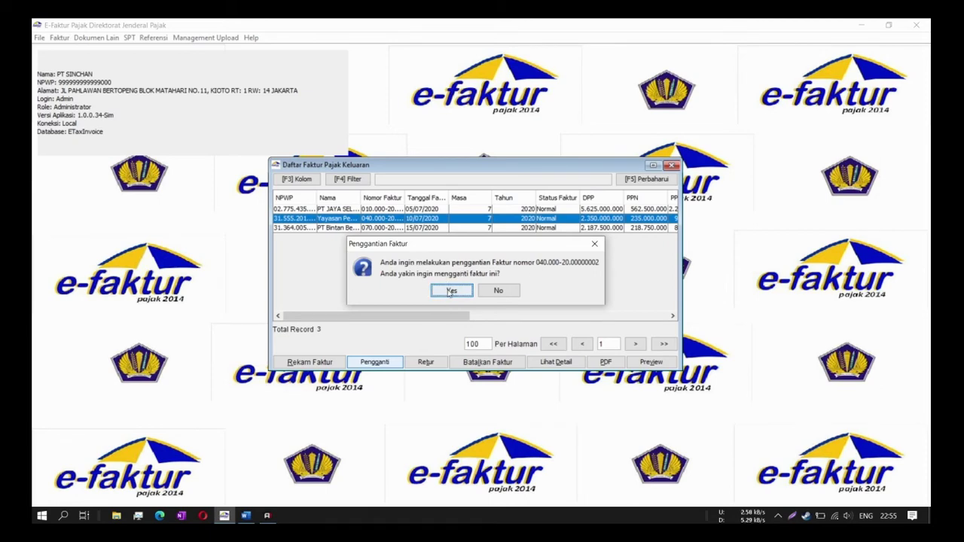
- Confirm the replacement, dismiss the ETAX-20018 error, and keep type 2 - Faktur Pajak Pengganti
click(450, 292)
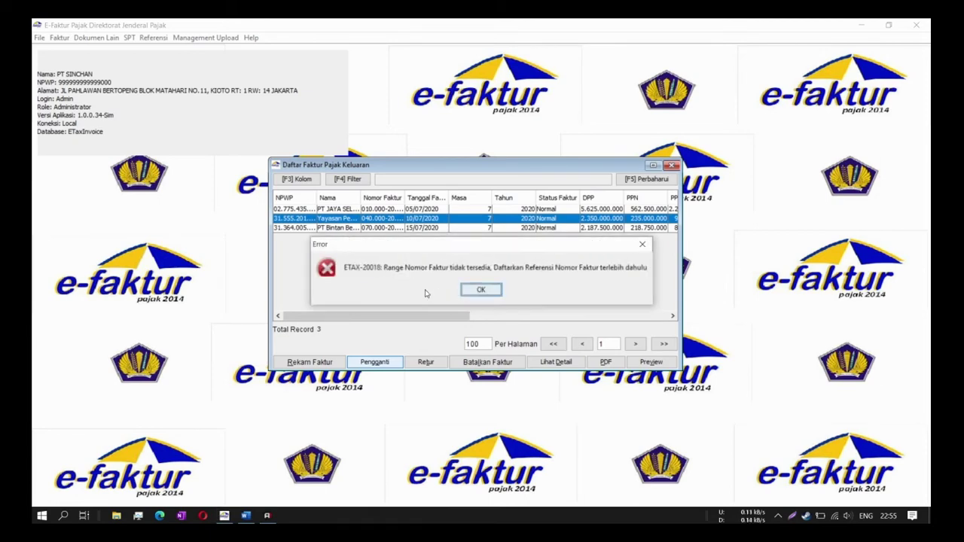
click(481, 291)
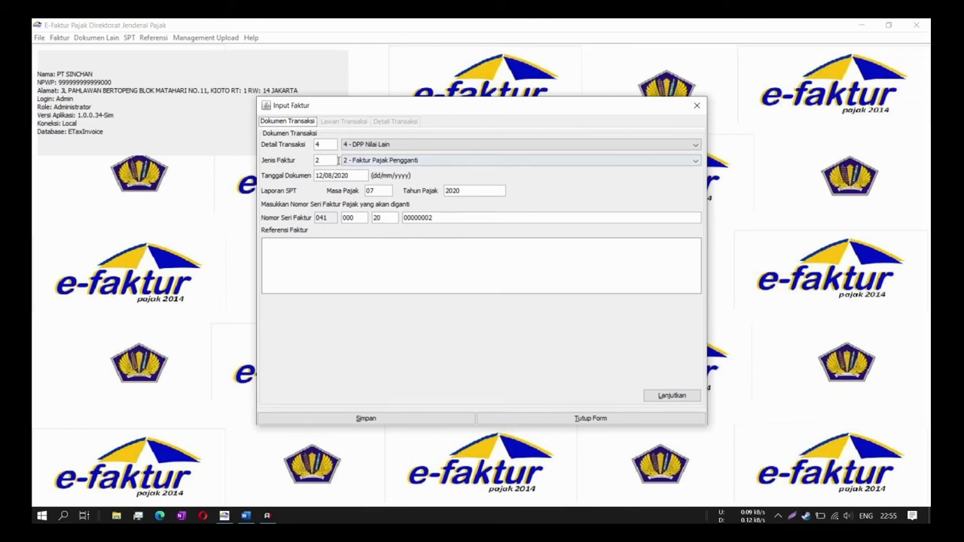
click(367, 161)
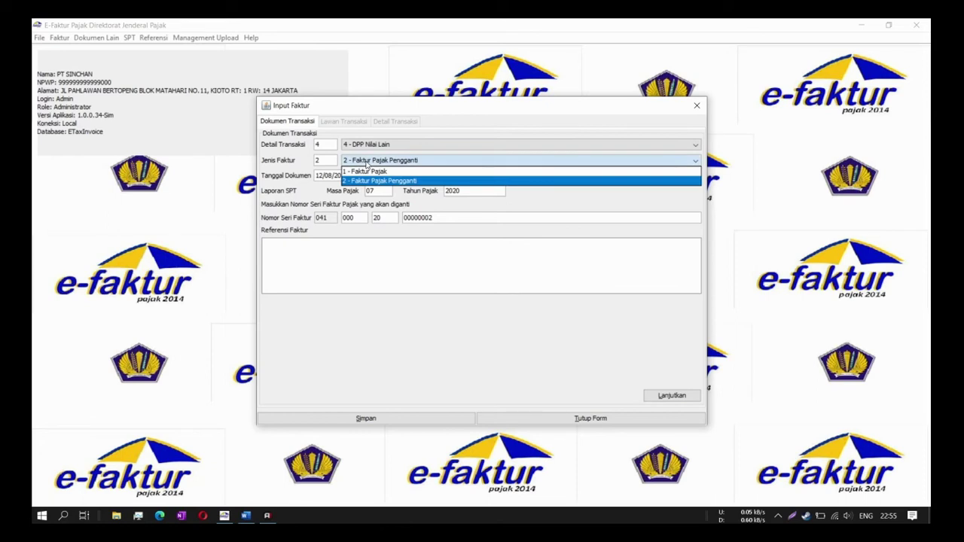
click(366, 161)
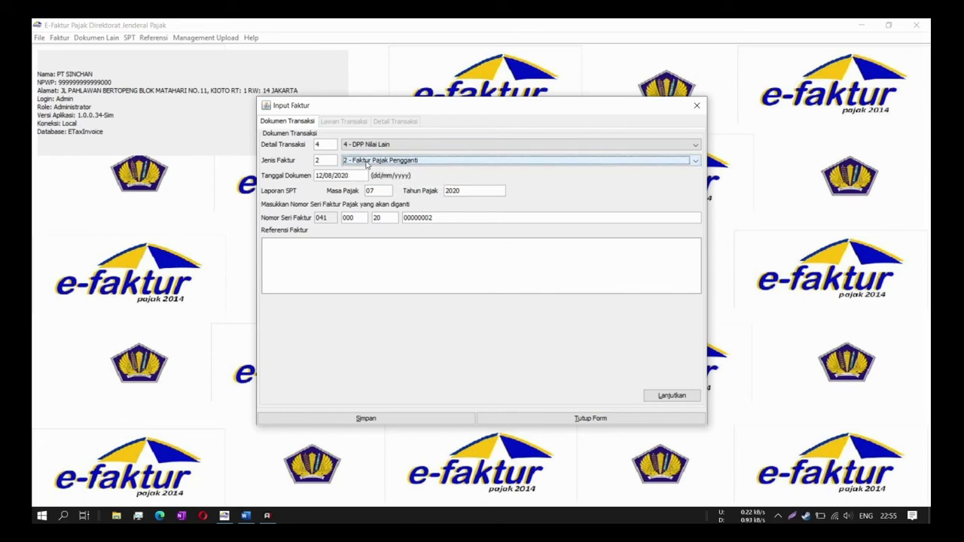
click(366, 161)
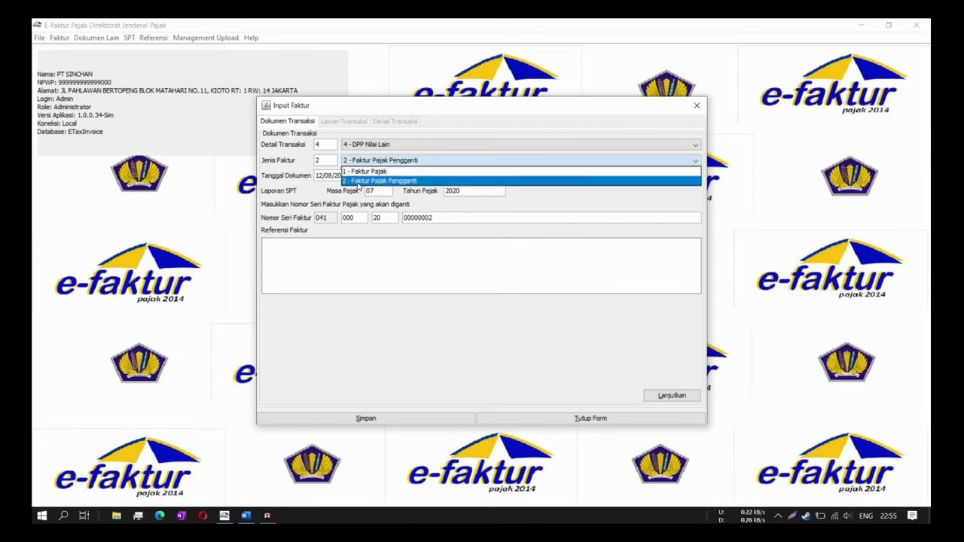
click(377, 182)
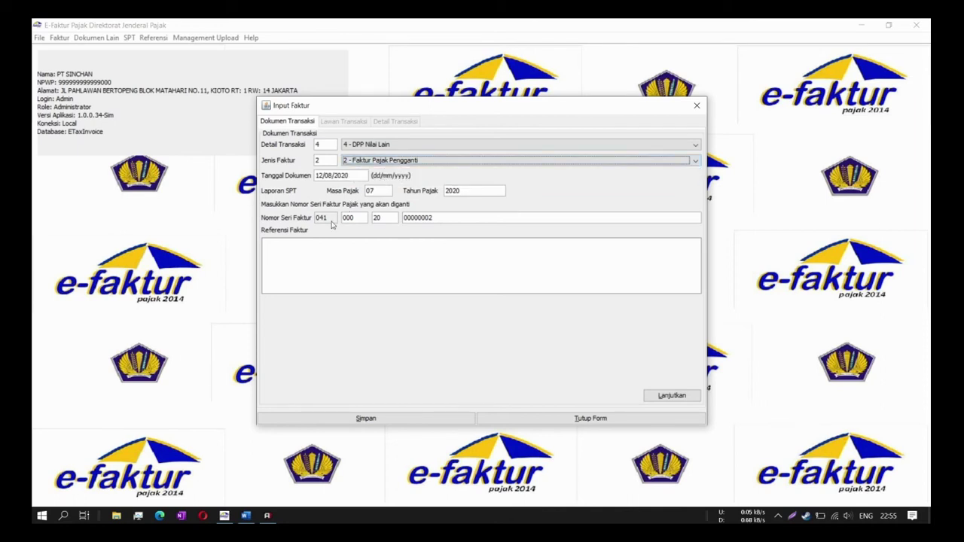
- Date the replacement invoice 16/07/2020 and confirm moving on to the counterparty details
double_click(328, 176)
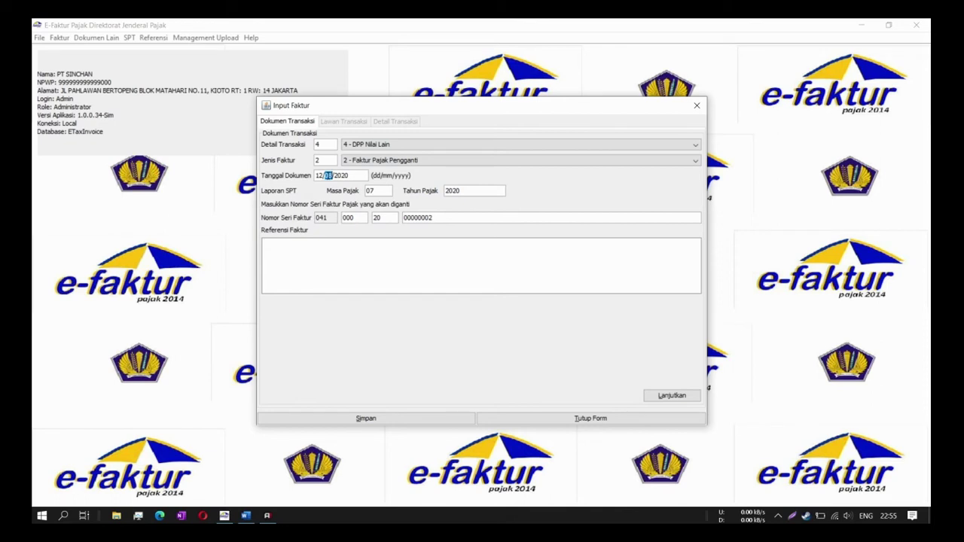
key(BackSpace)
key(BackSpace)
key(BackSpace)
text(16)
click(388, 275)
click(380, 192)
click(663, 394)
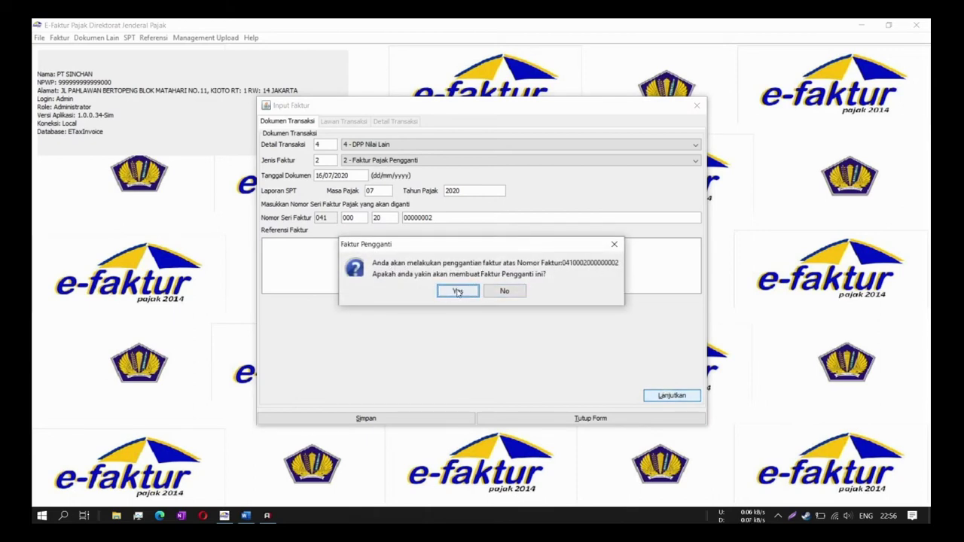
click(457, 291)
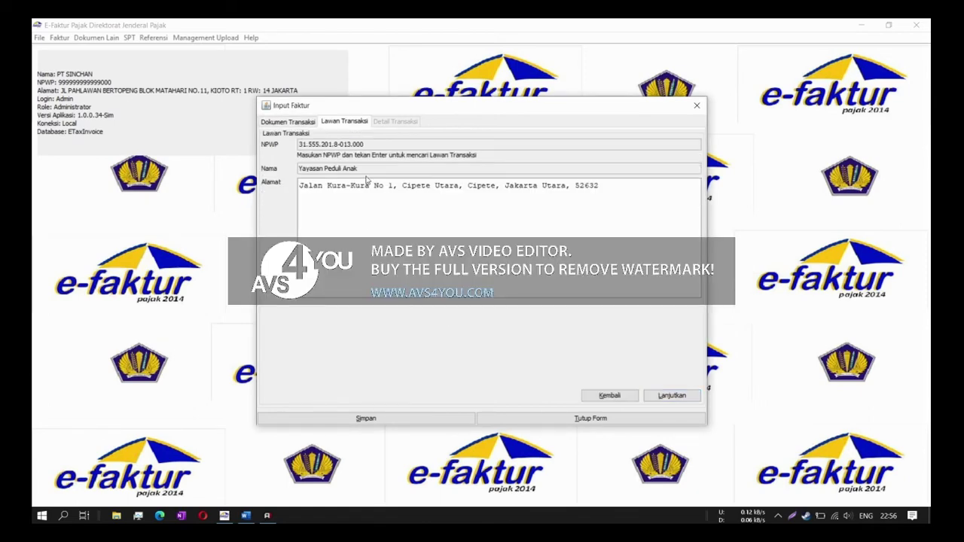
- Continue to Detail Transaksi and open the Minibus line (5 at 470.000.000) for editing
click(671, 395)
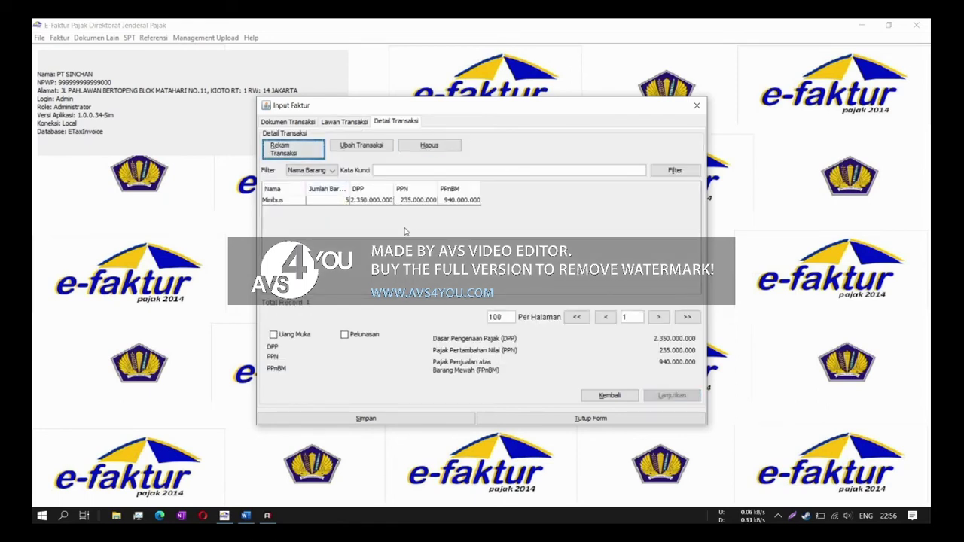
click(354, 201)
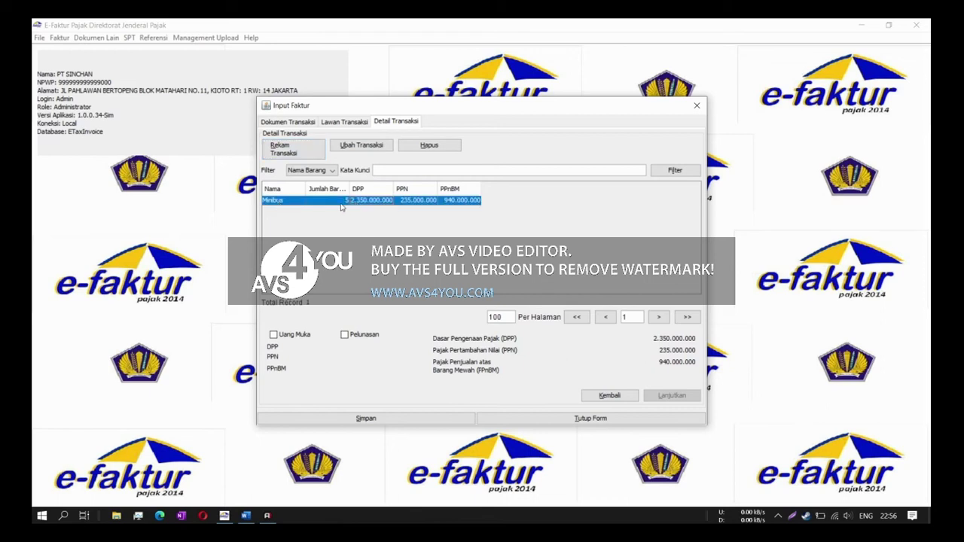
click(371, 148)
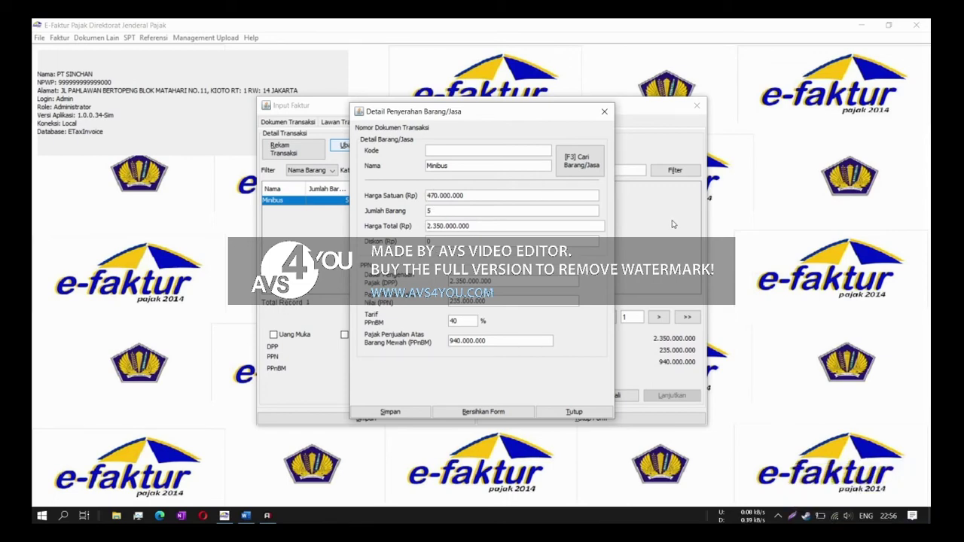
- Correct the Minibus unit price to 450.000.000, then save the item and the replacement invoice
key(BackSpace)
text(5)
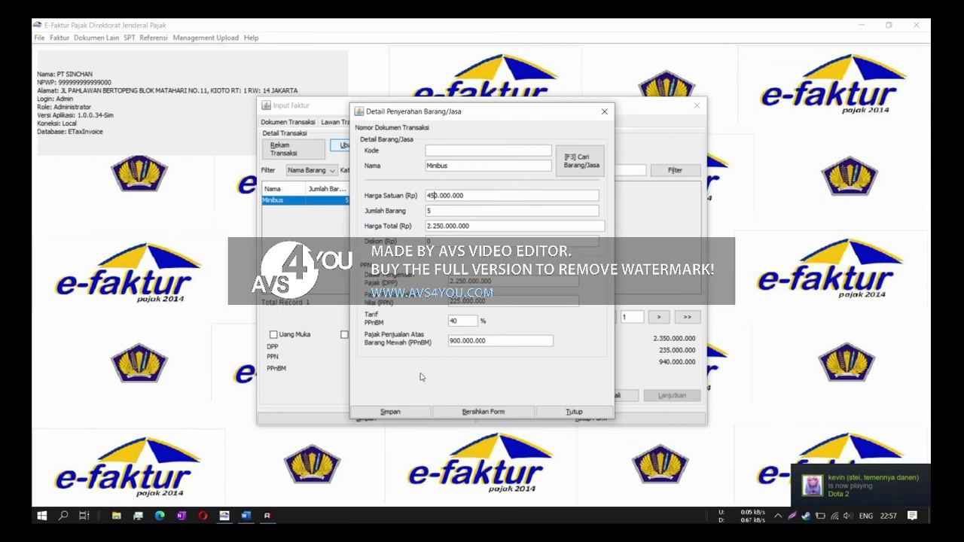
click(421, 413)
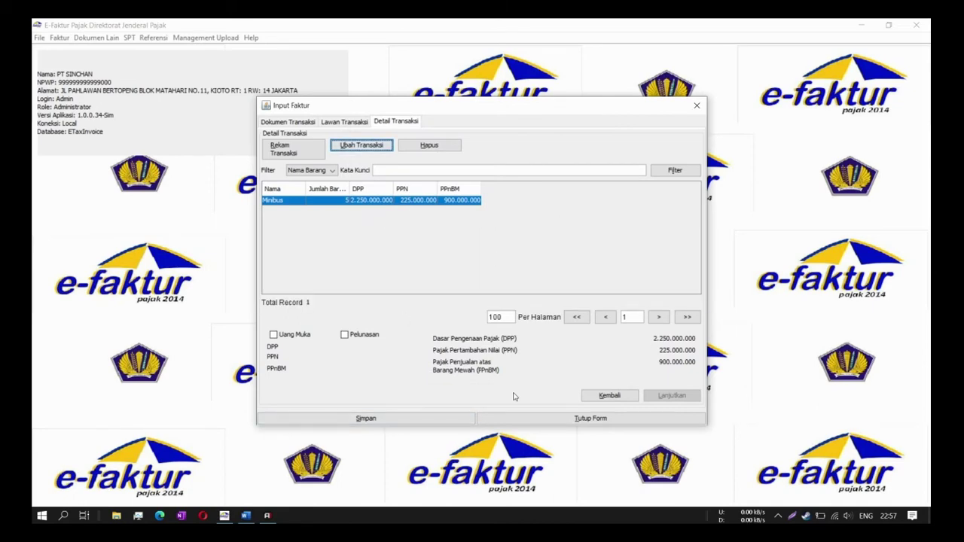
click(365, 420)
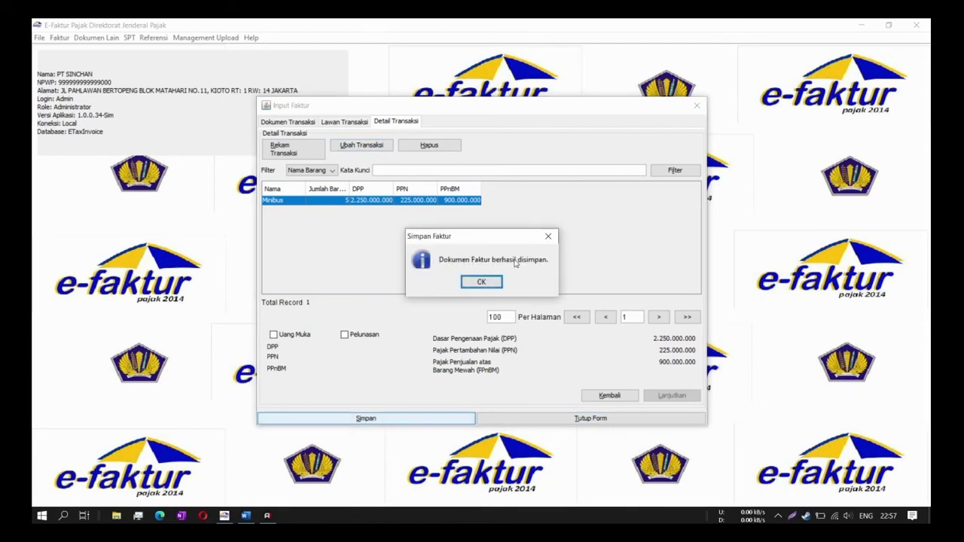
- Compare the Diganti and 16/07/2020 invoices by widening the list and its Status Faktur column
click(486, 281)
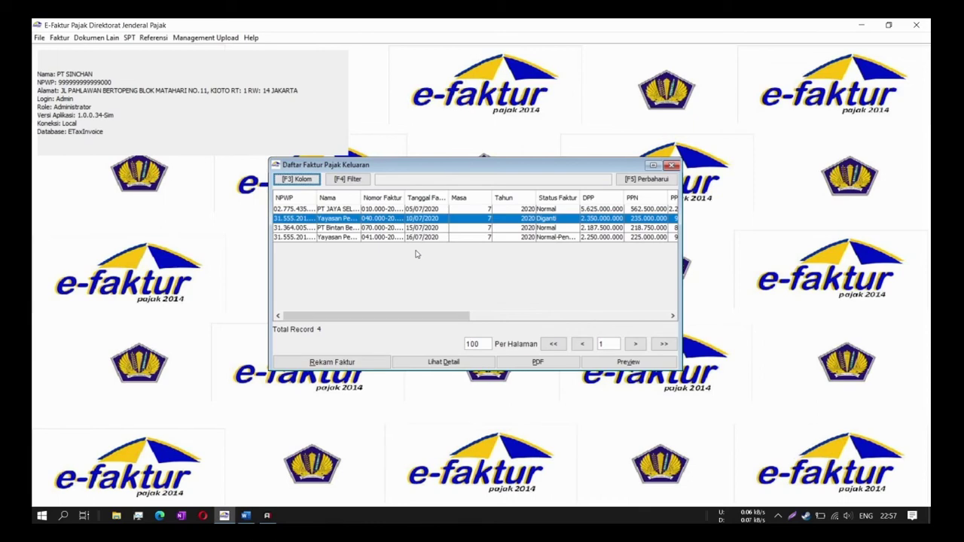
click(462, 238)
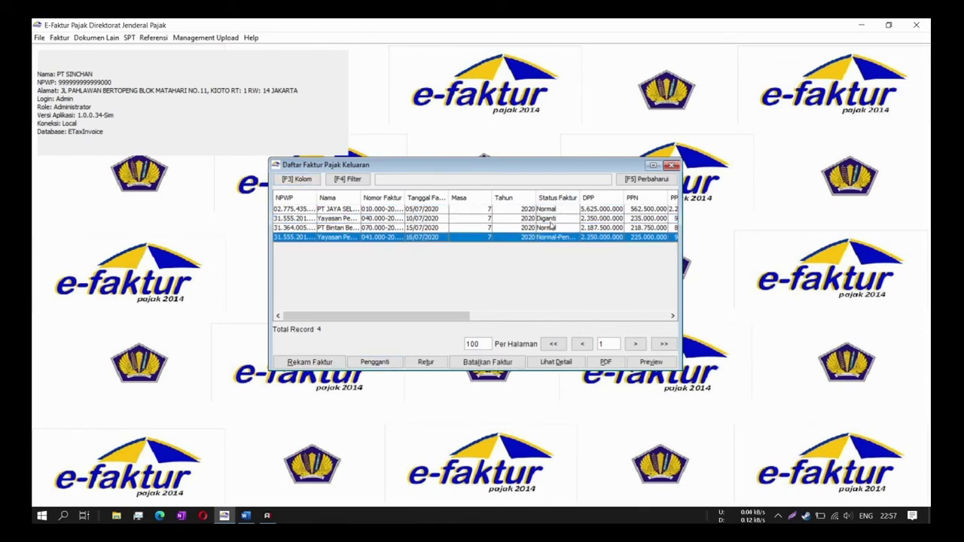
click(553, 219)
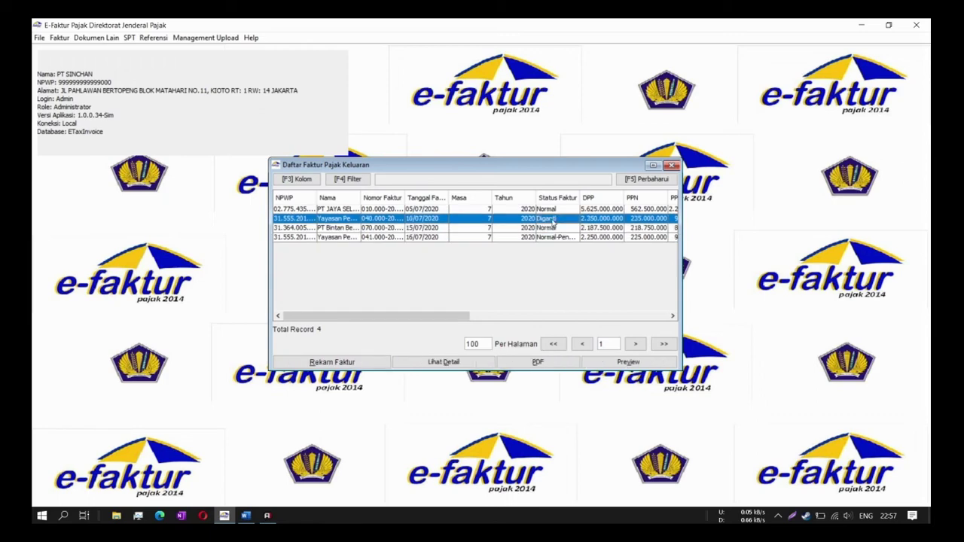
click(548, 238)
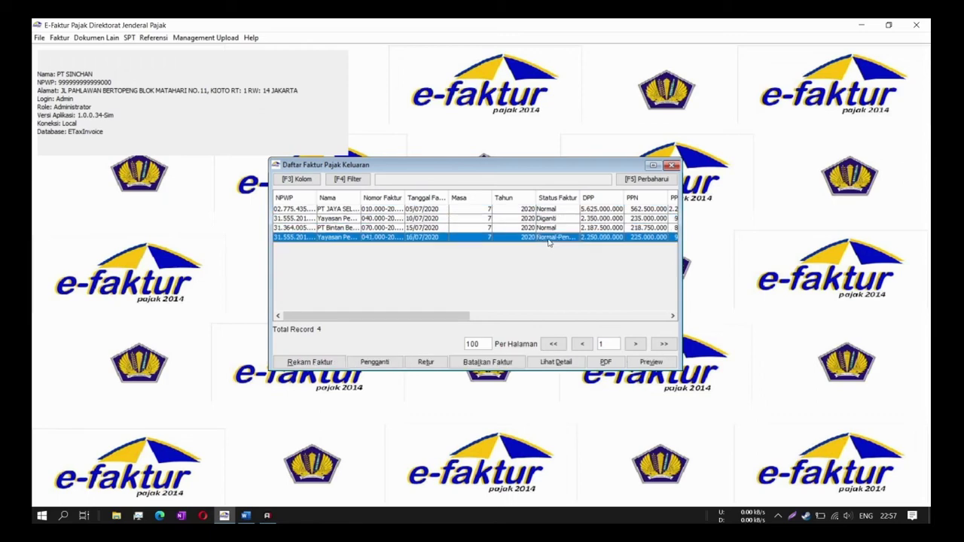
drag(682, 183, 790, 171)
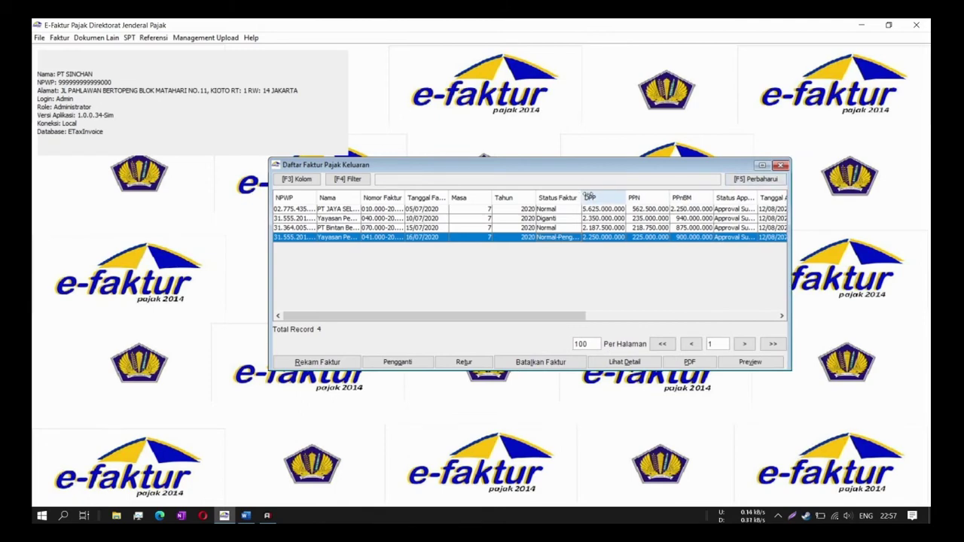
drag(579, 198, 616, 199)
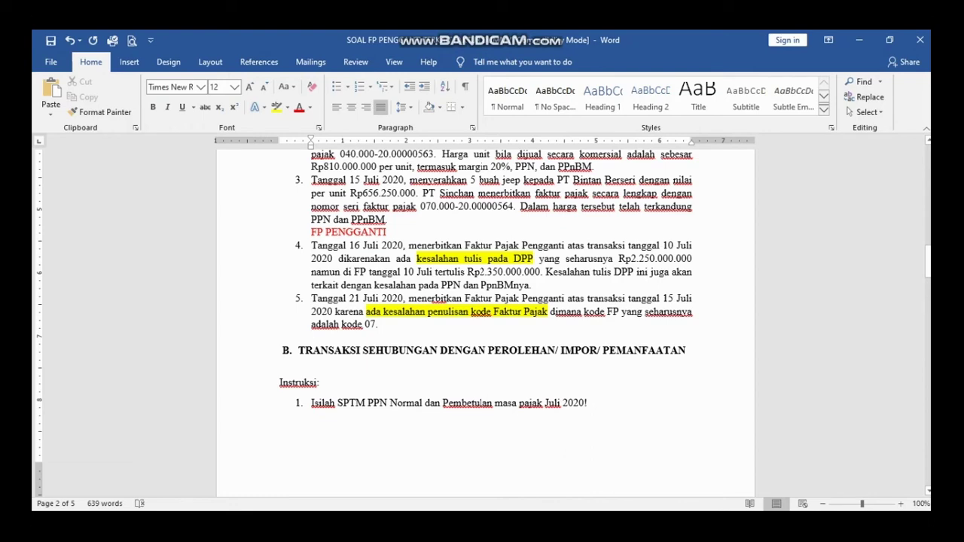
key(alt+Tab)
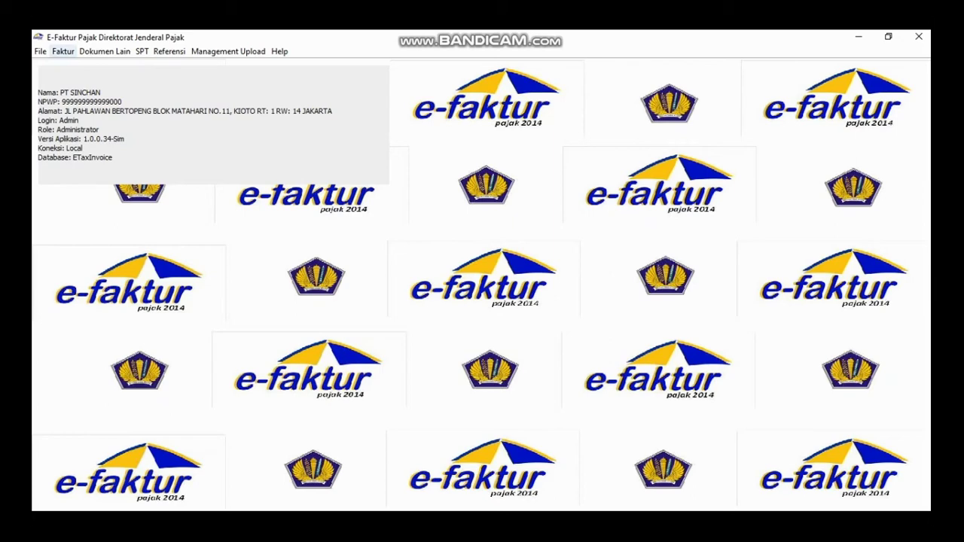
- Open the Pajak Keluaran invoice list and start a replacement for the 15/07/2020 invoice
click(62, 51)
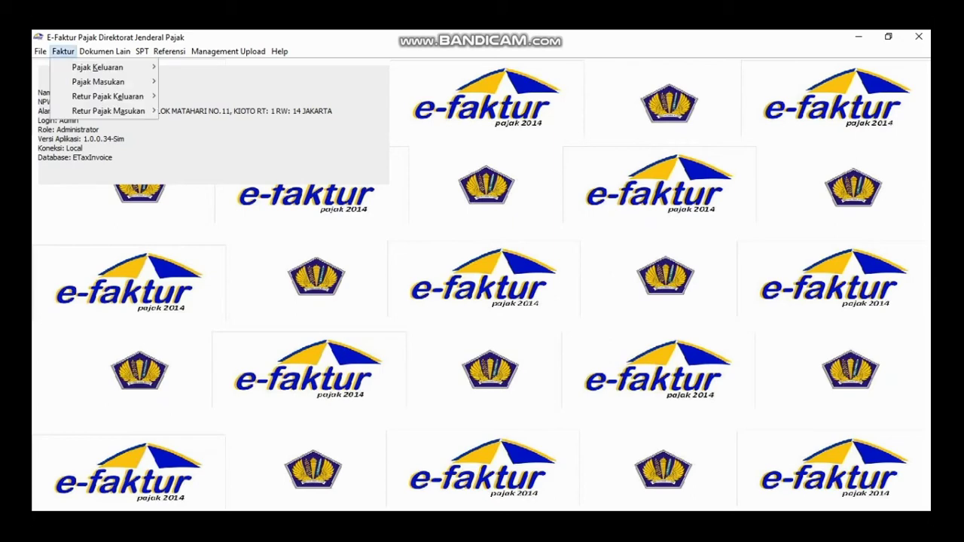
mouse_move(97, 67)
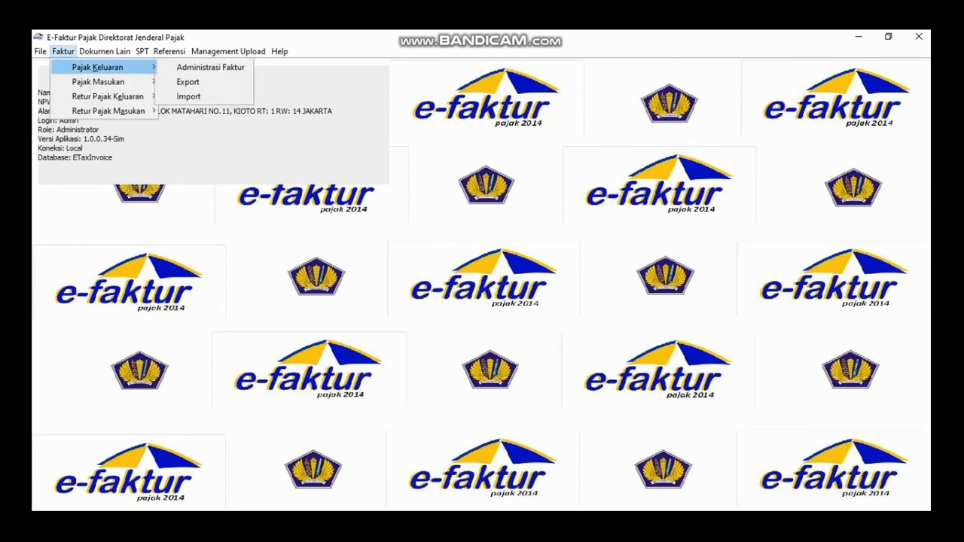
click(210, 67)
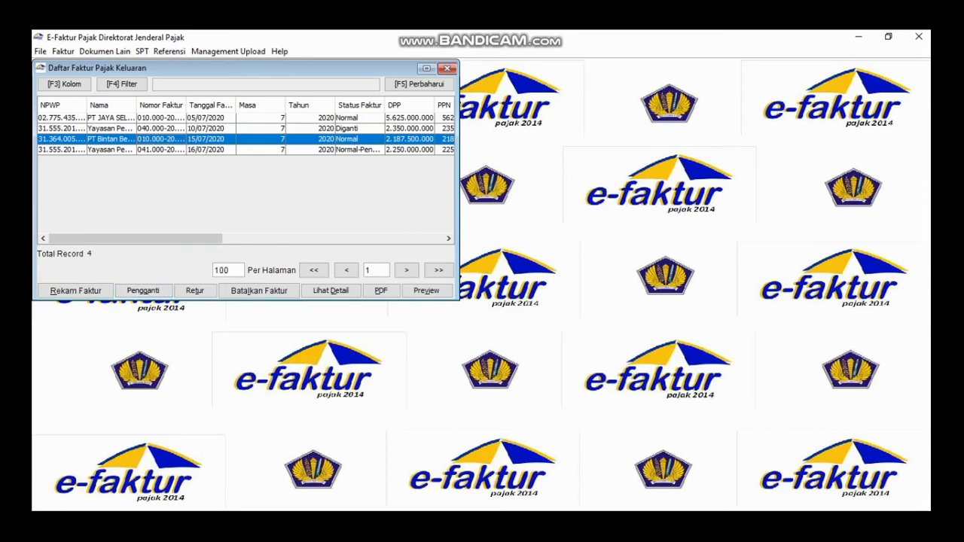
click(143, 291)
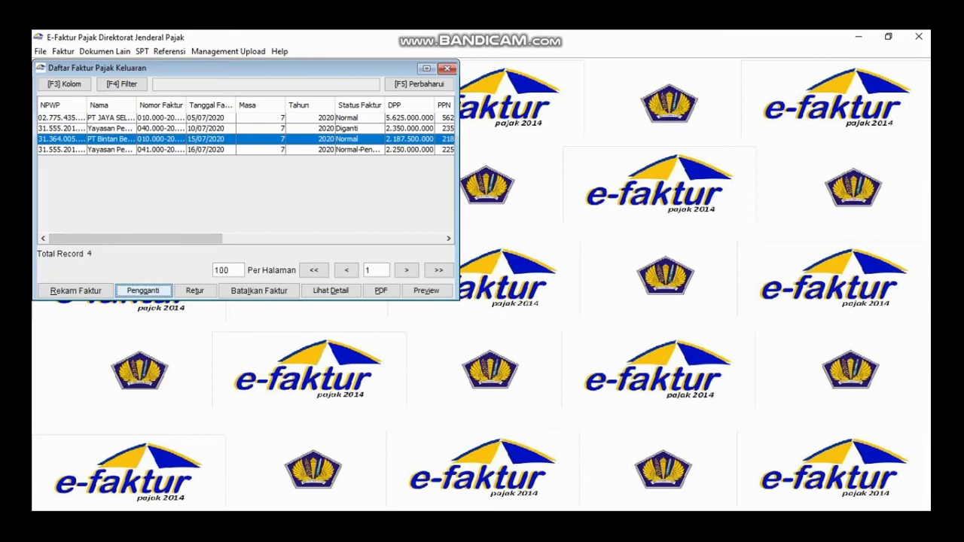
- Confirm the replacement, dismiss the ETAX-20018 error, and set transaction code 7 (Kawasan Bebas)
key(Return)
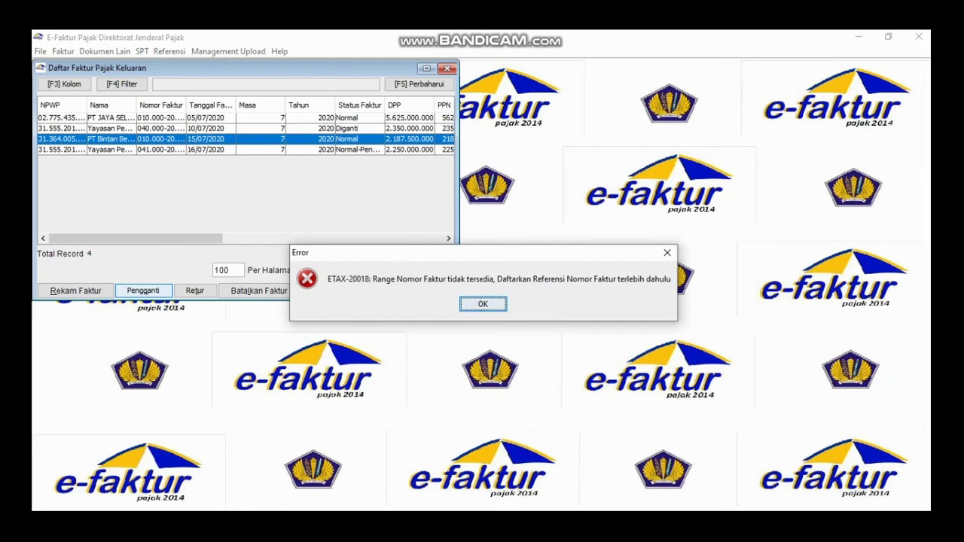
key(Return)
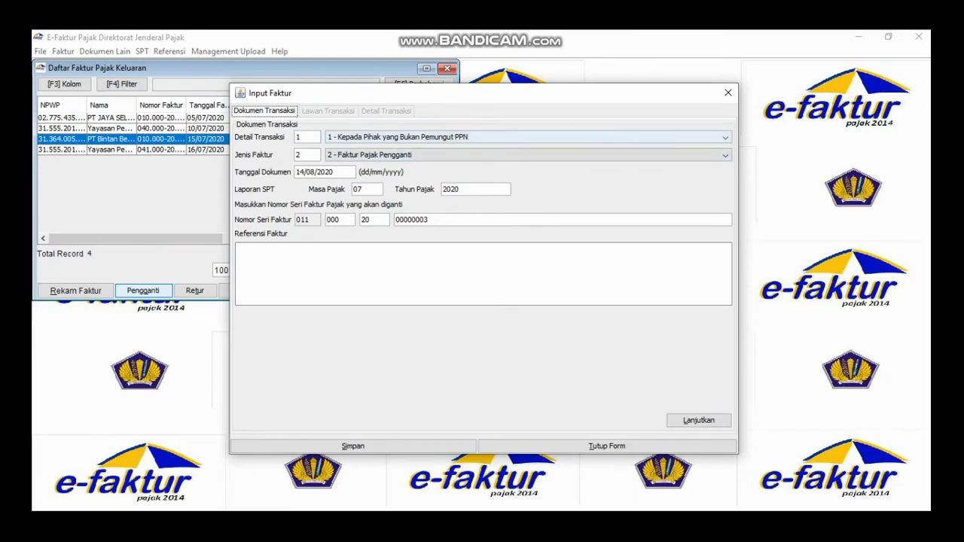
click(528, 137)
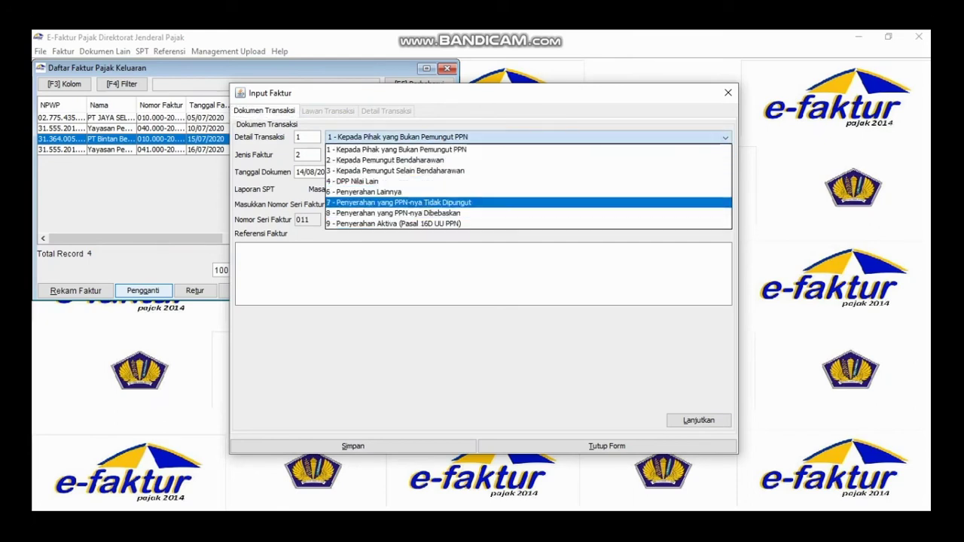
click(528, 202)
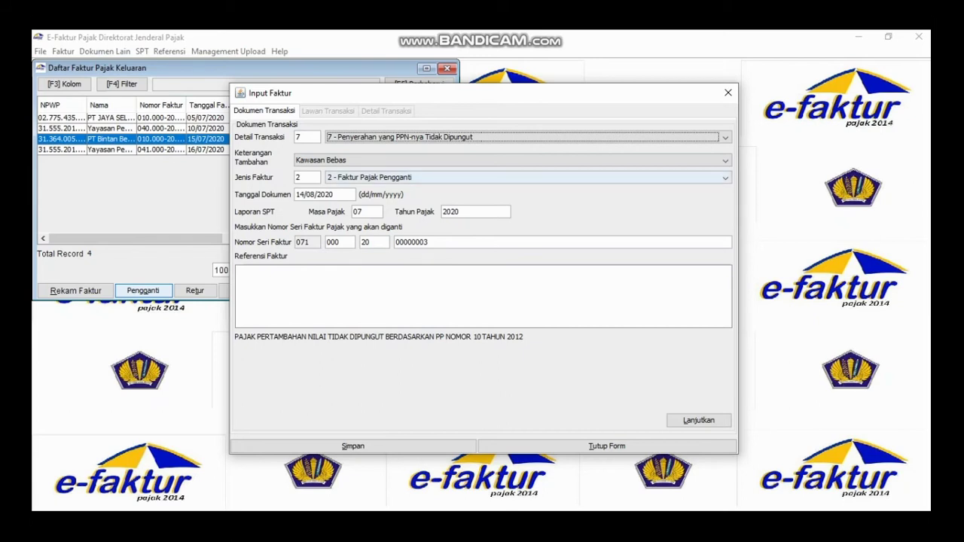
- Keep the invoice type as Faktur Pajak Pengganti and set the document date to 21/07/2020
click(724, 178)
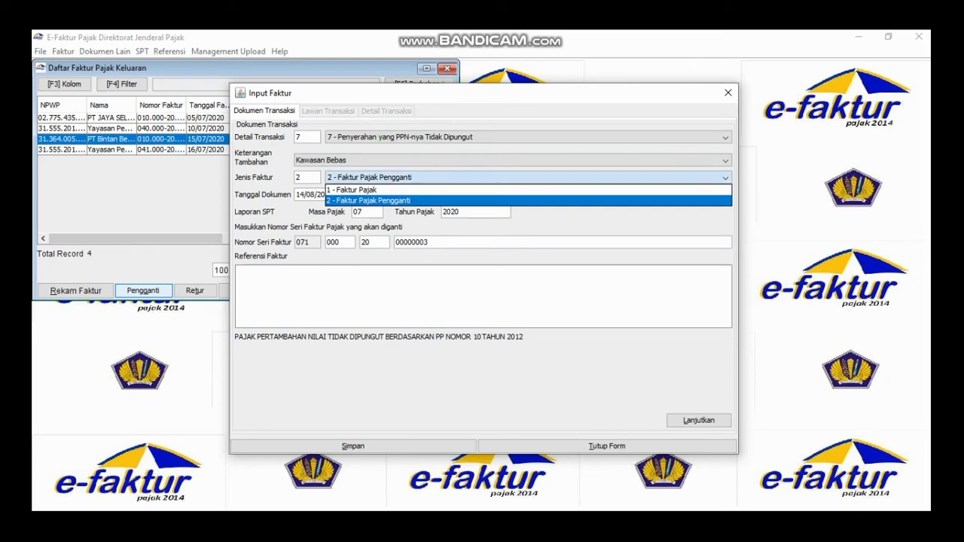
click(527, 201)
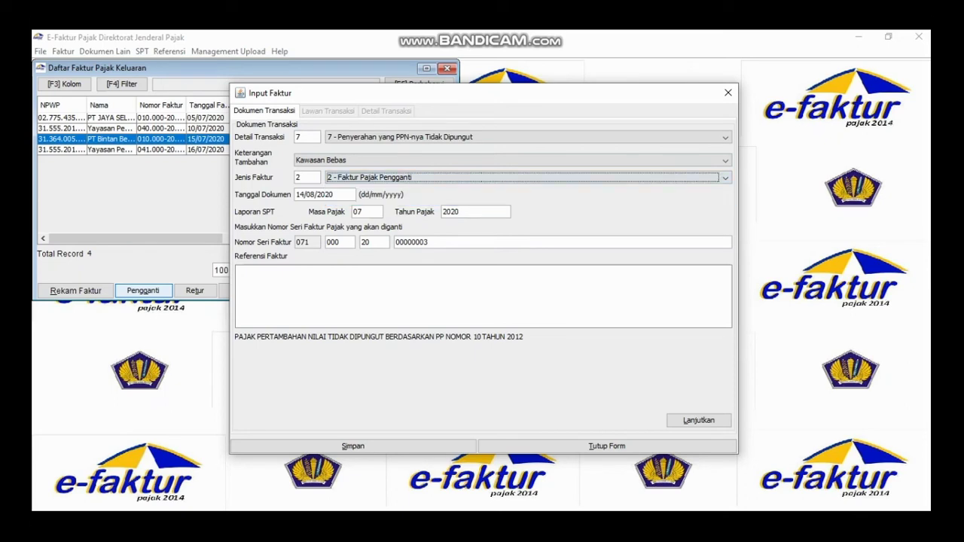
click(301, 194)
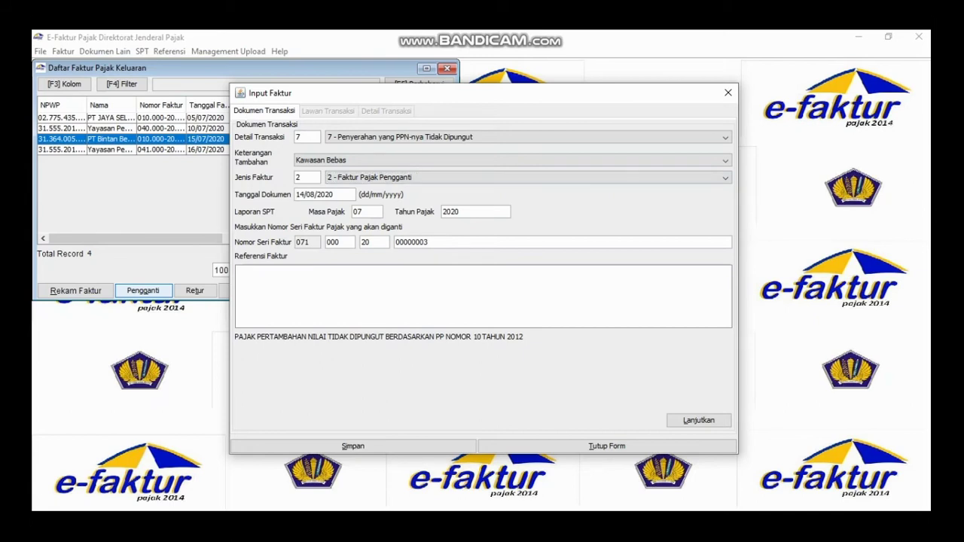
text(21/07)
- Confirm replacing the original number and save, keeping PT Bintan Berseri and the 5-jeep line
click(698, 420)
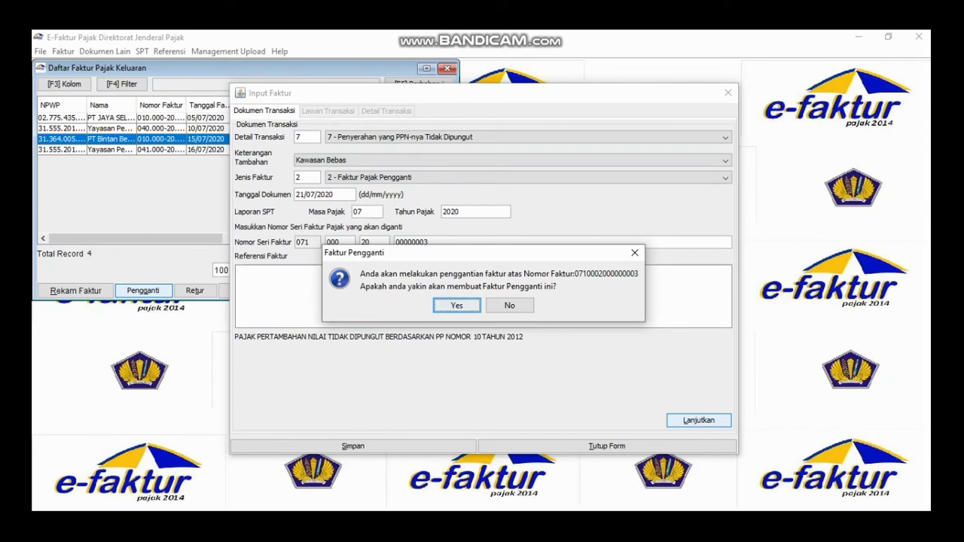
key(Return)
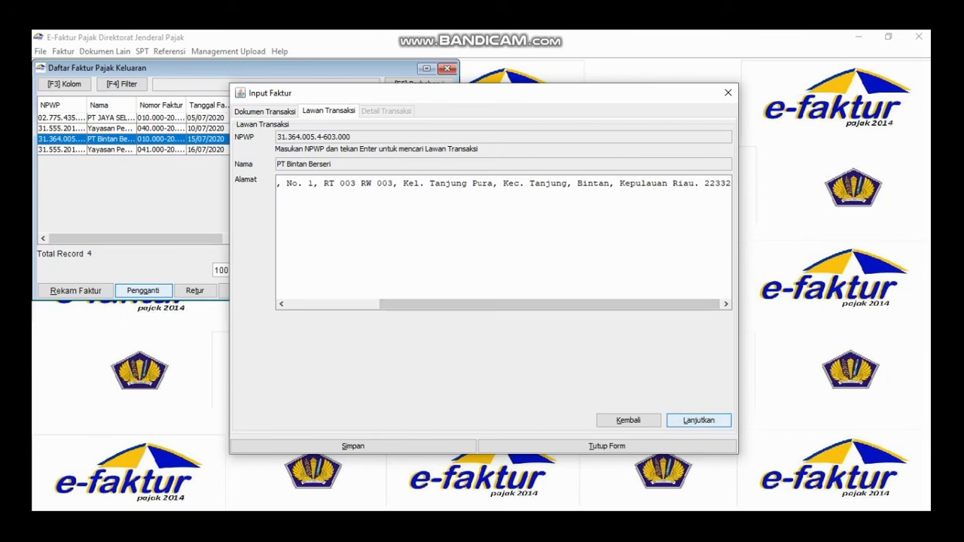
key(Return)
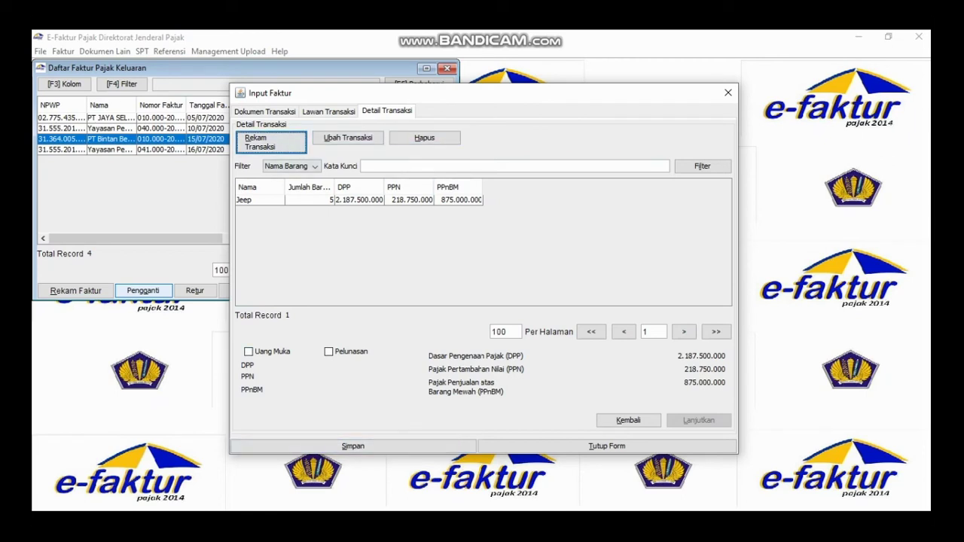
click(352, 446)
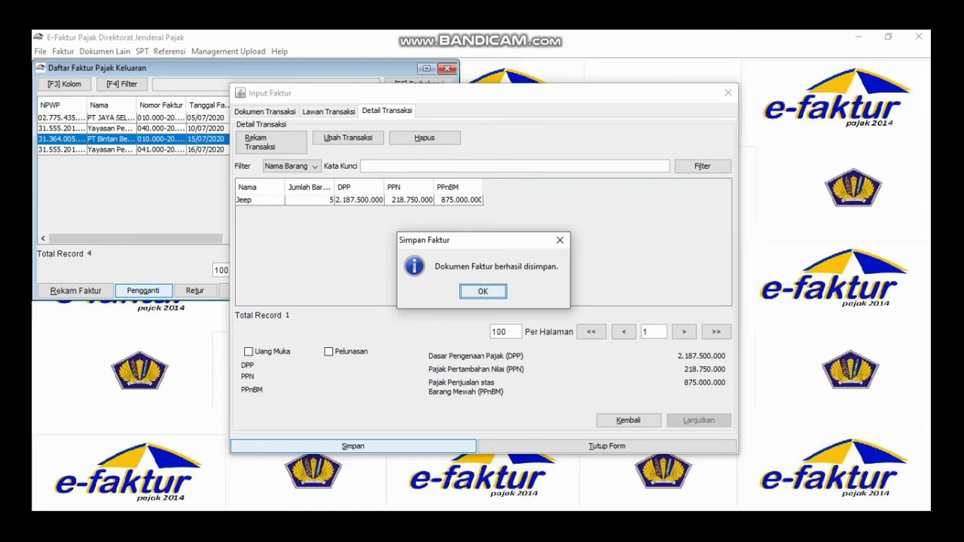
- Select the new 21/07/2020 invoice and widen Status Faktur to show Normal-Pengganti
key(Return)
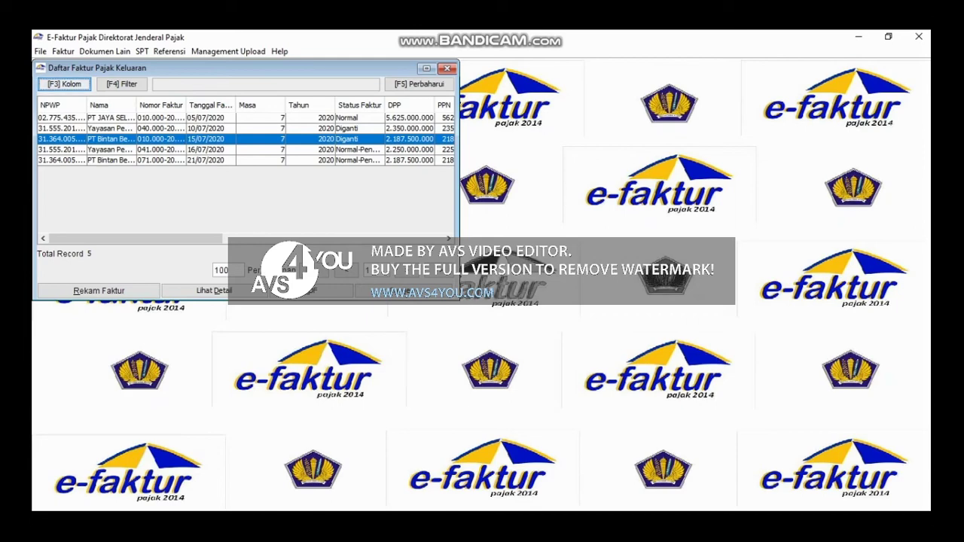
ctrl+click(207, 160)
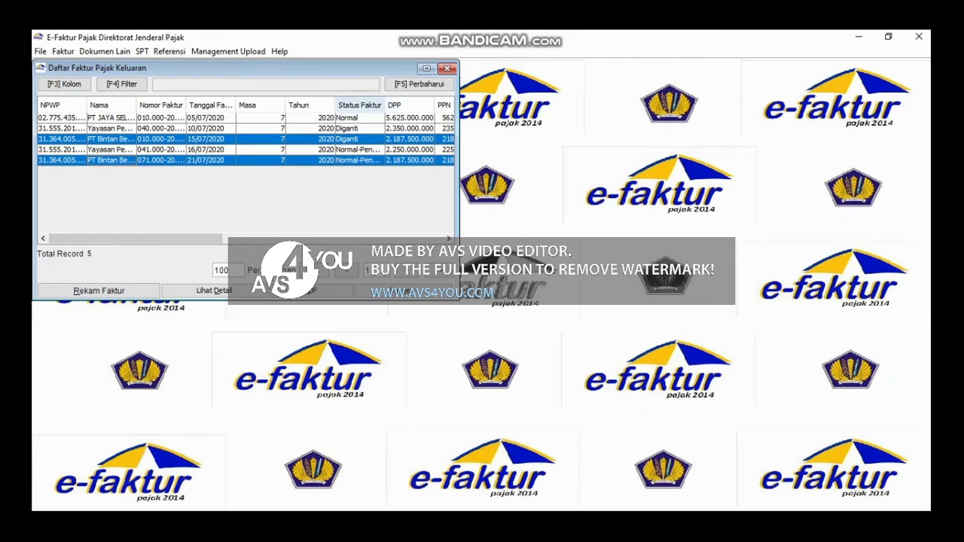
drag(384, 106, 399, 106)
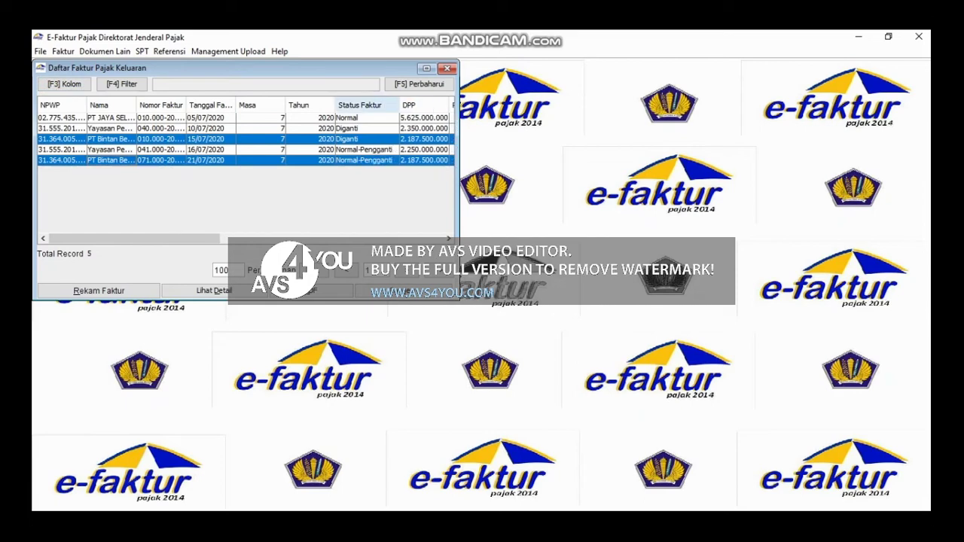
drag(136, 239, 198, 239)
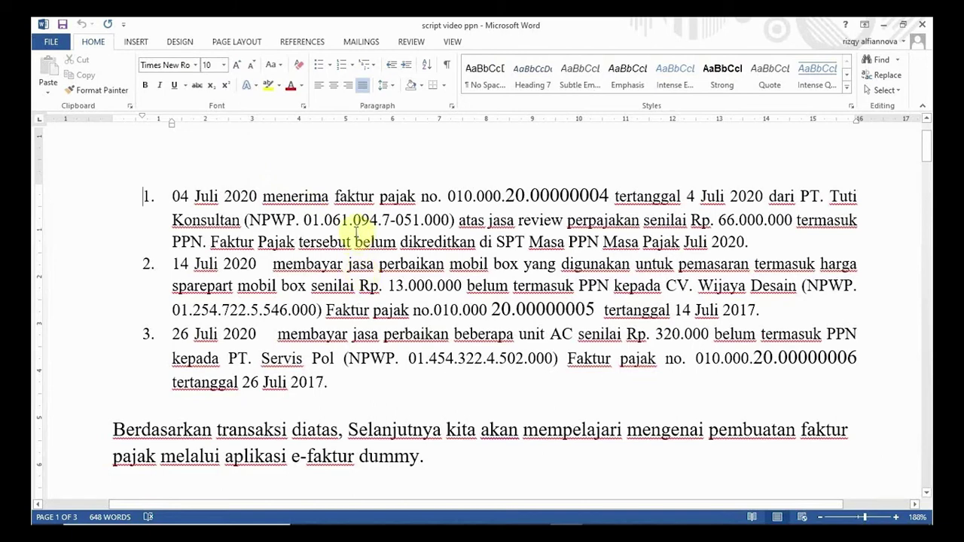
- Switch to e-Faktur, open Administrasi Lawan Transaksi, and begin a new counterparty entry
mouse_move(500, 519)
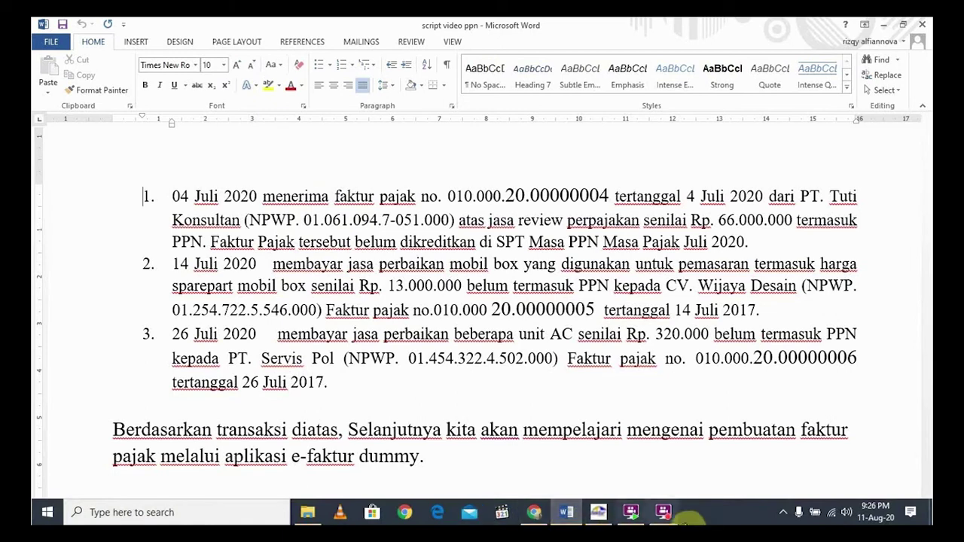
click(599, 512)
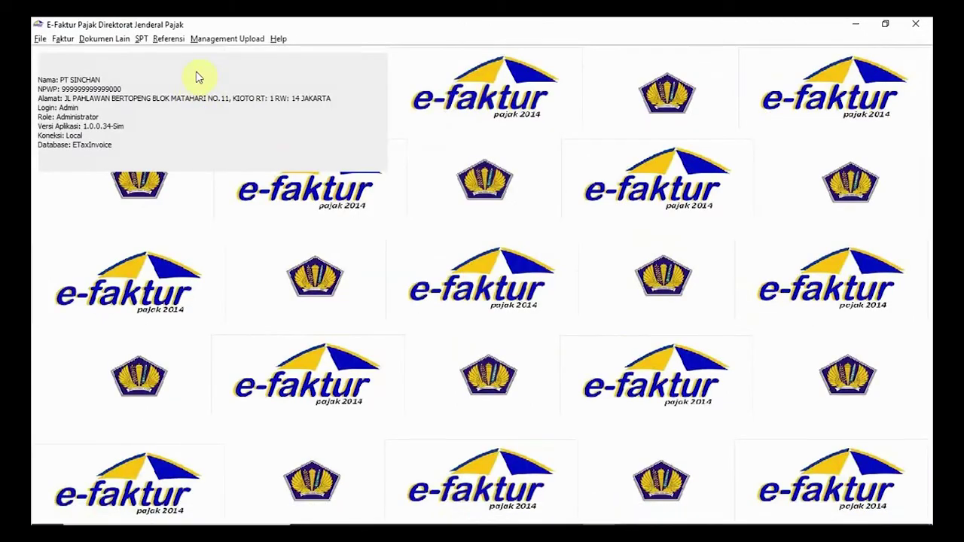
click(169, 41)
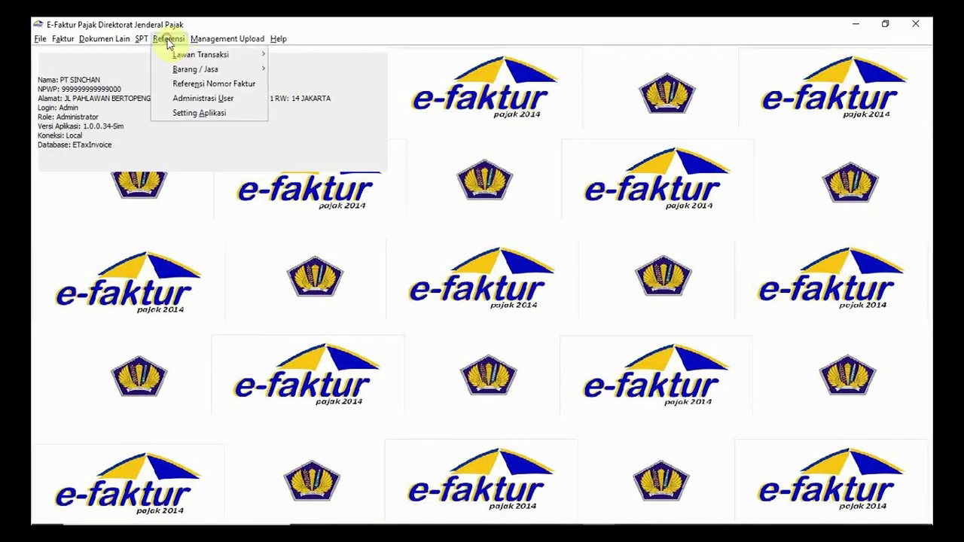
mouse_move(184, 55)
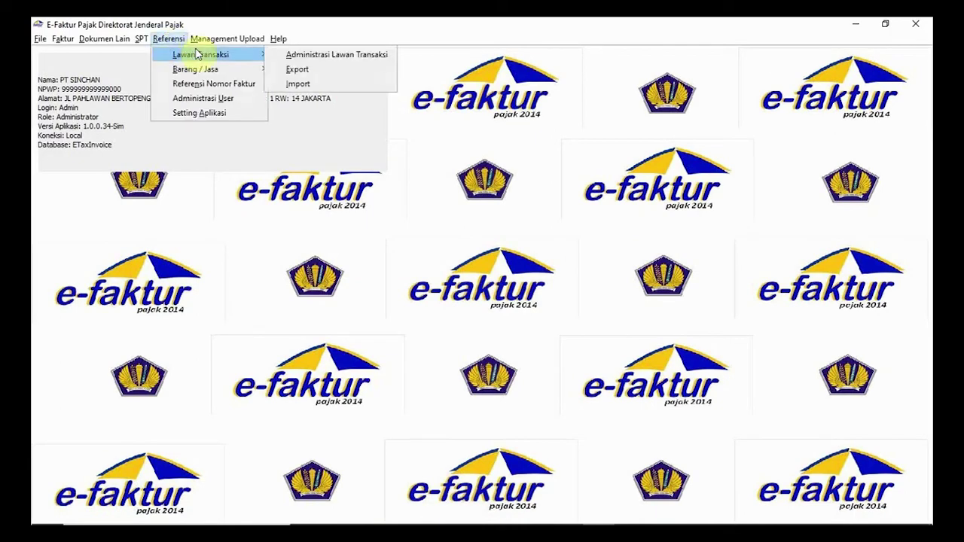
click(322, 55)
drag(280, 70, 659, 69)
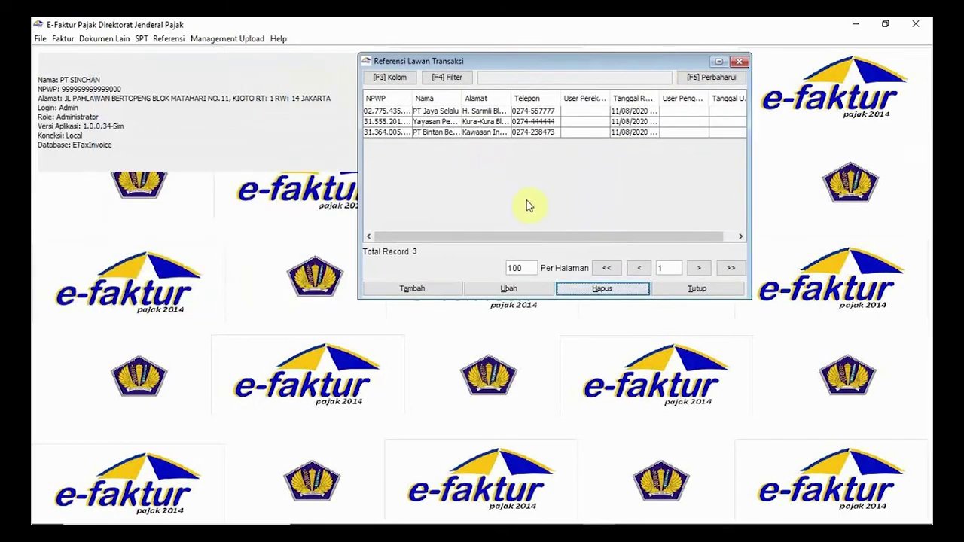
click(422, 289)
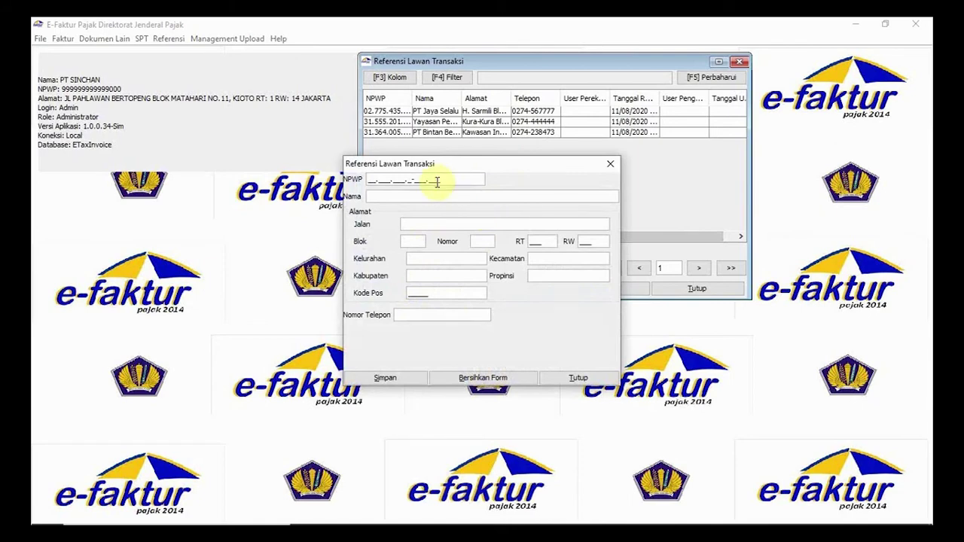
- Position the new partner form beside the Word script, dismissing the incomplete NPWP error
click(371, 179)
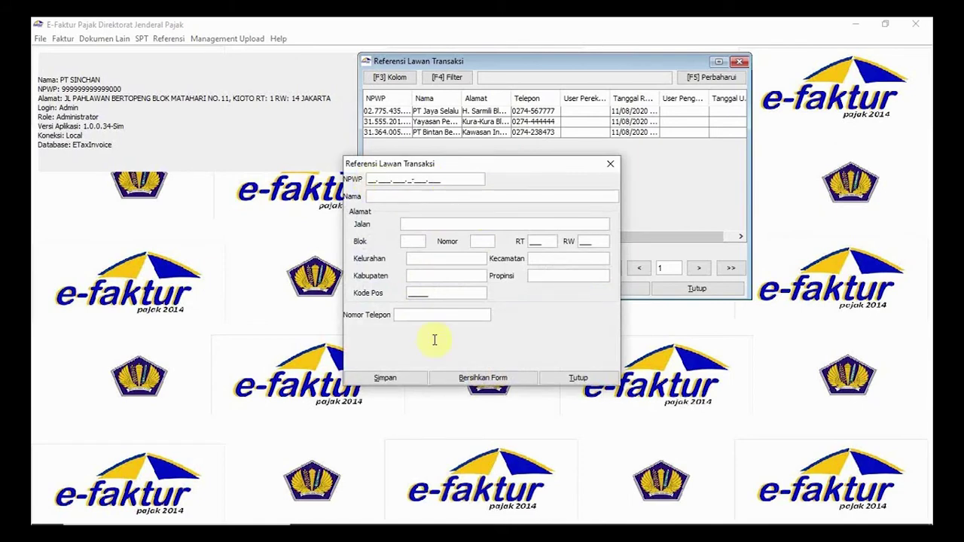
mouse_move(573, 518)
click(574, 514)
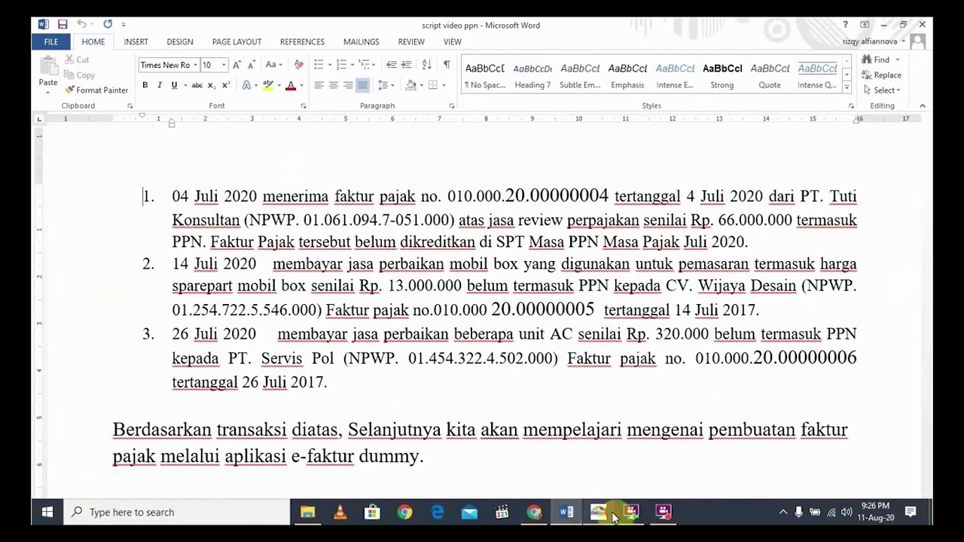
click(625, 512)
click(484, 276)
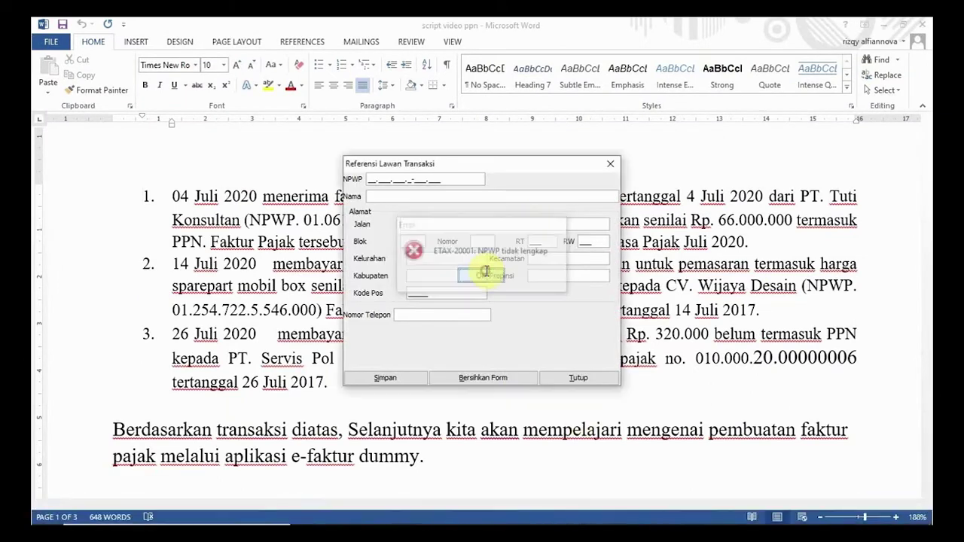
drag(474, 167, 587, 258)
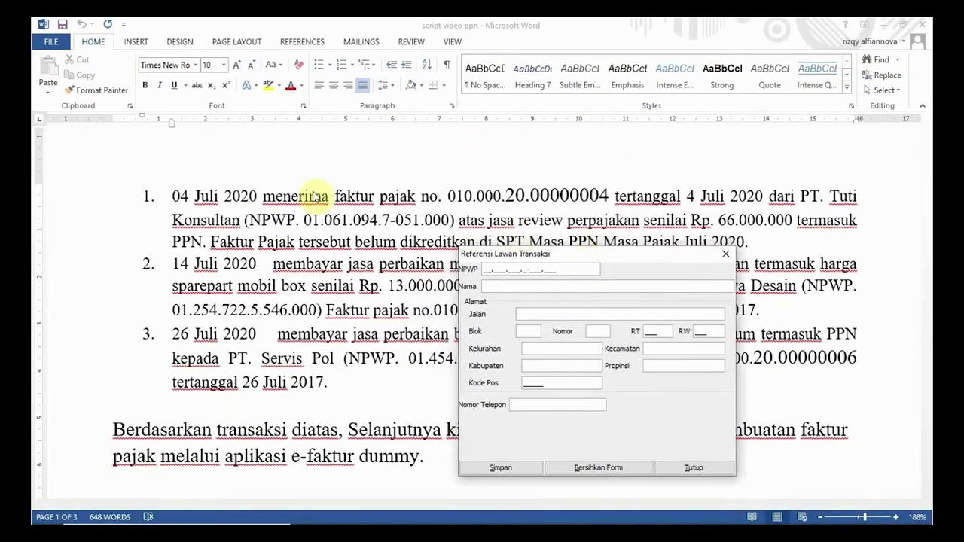
drag(569, 254, 569, 255)
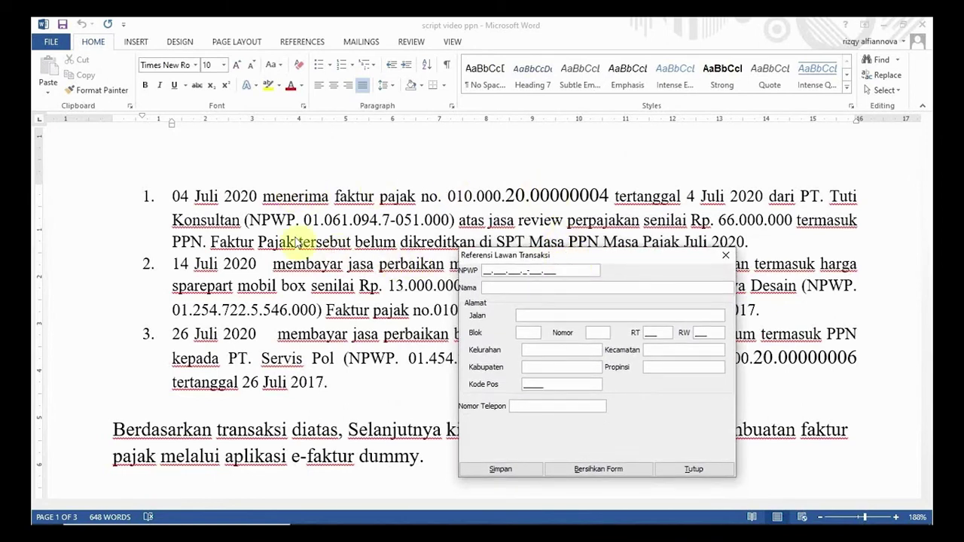
- Enter PT Tuti Konsultan's NPWP, name, address and phone, save, and decline adding another
click(486, 270)
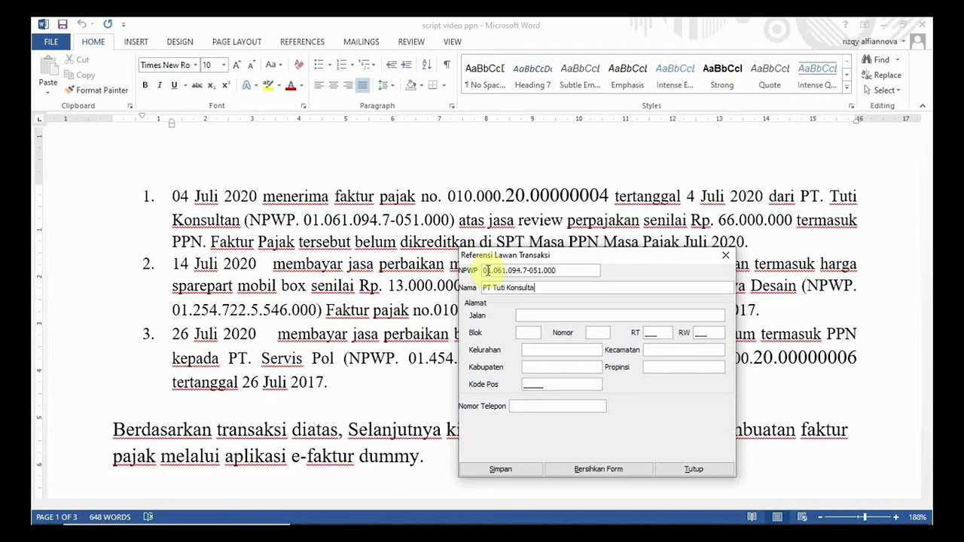
click(531, 313)
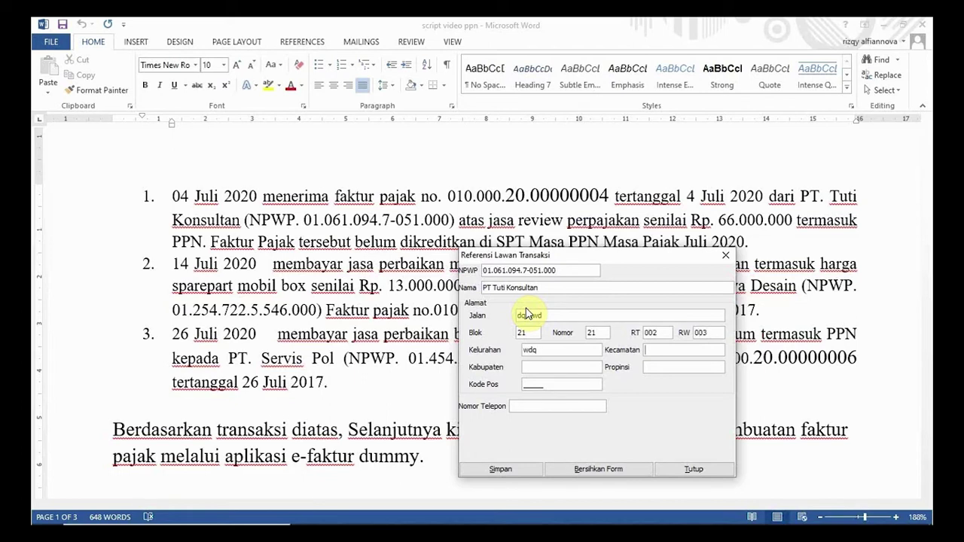
key(Tab)
text(qwdj)
text(qdjwp)
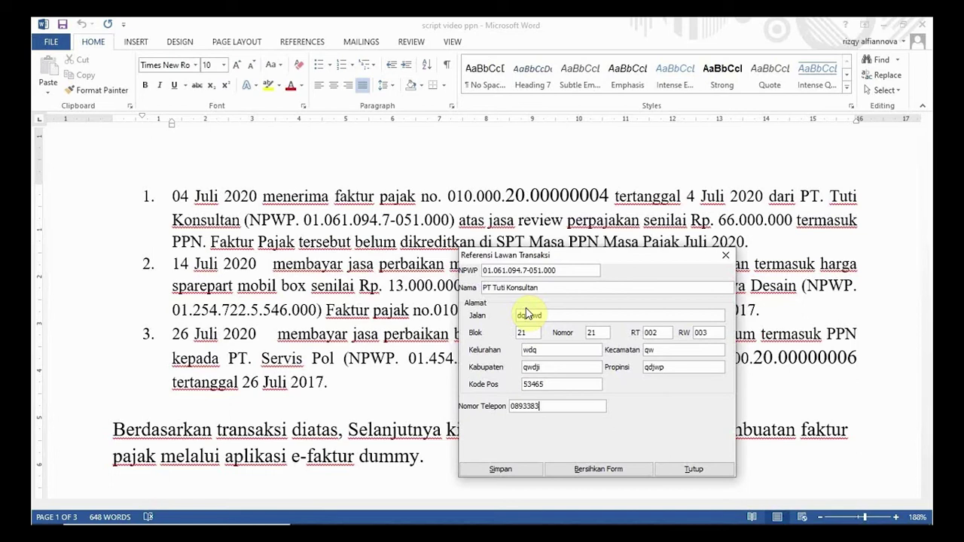
click(503, 468)
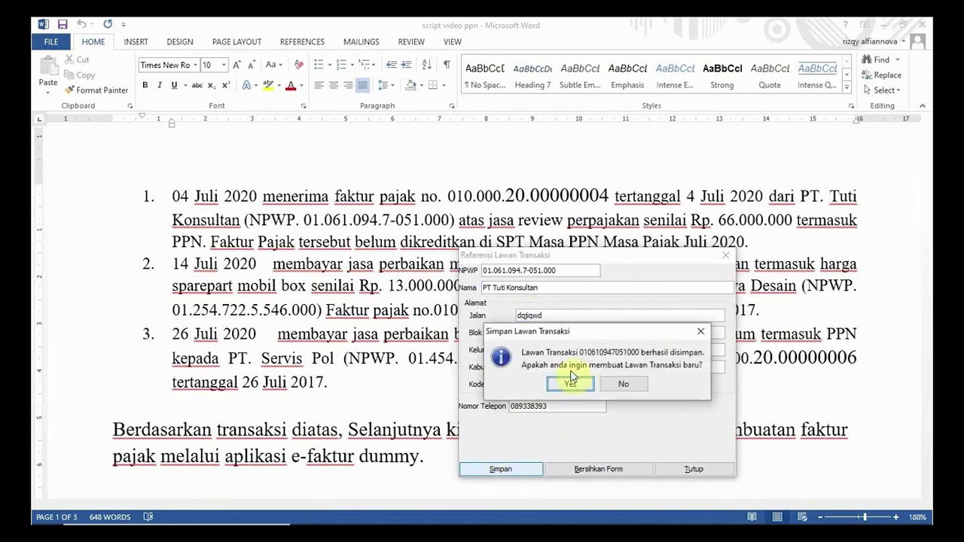
click(623, 384)
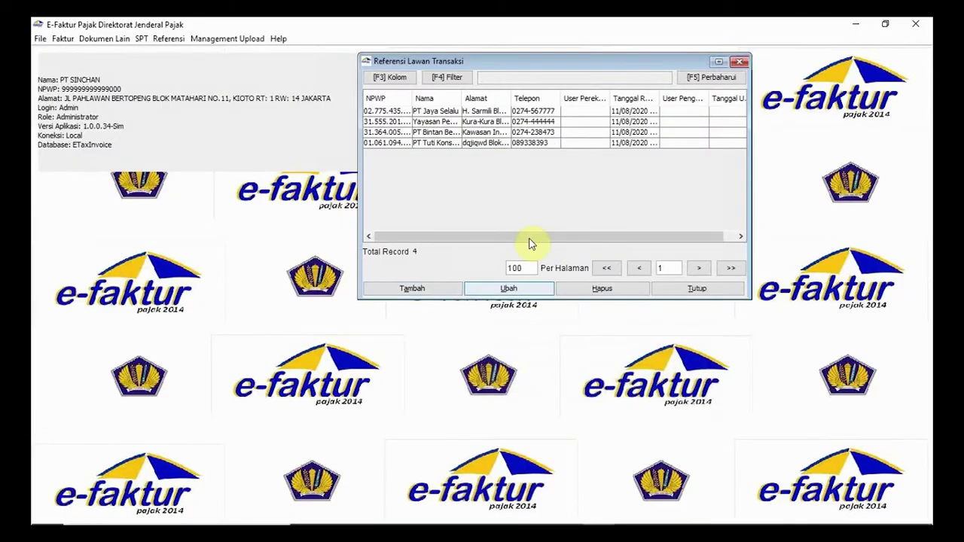
- Close the partner list, open the Pajak Masukan invoice list, and start a new Rekam Faktur entry
click(458, 146)
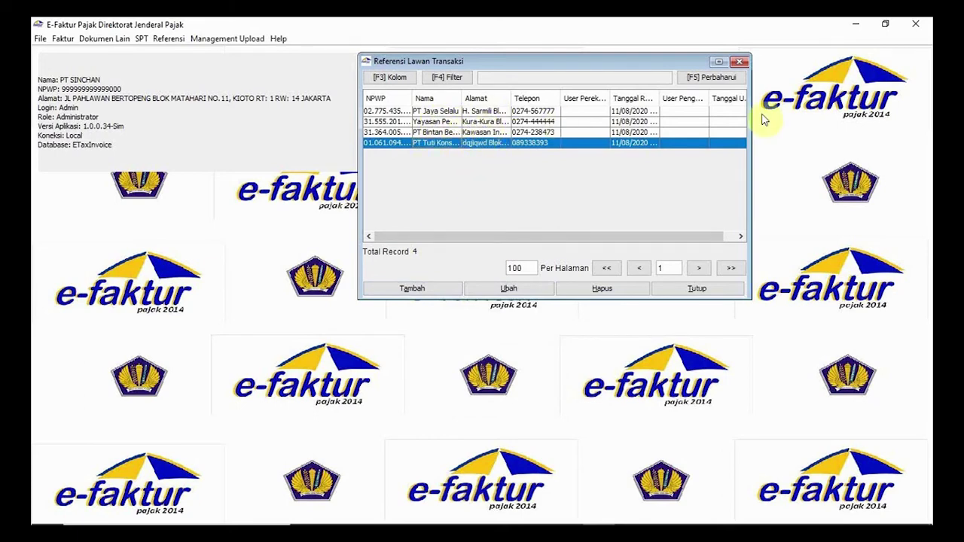
click(740, 63)
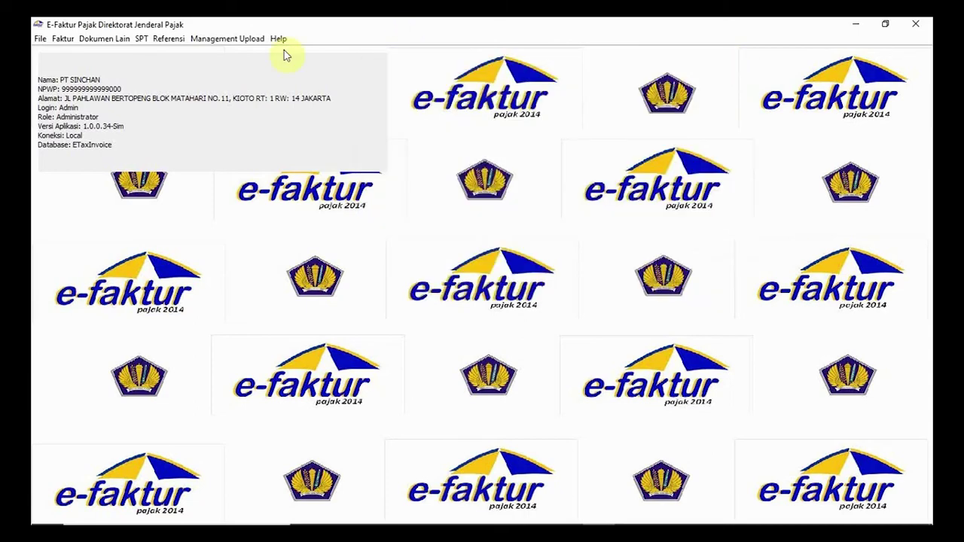
click(63, 38)
mouse_move(97, 69)
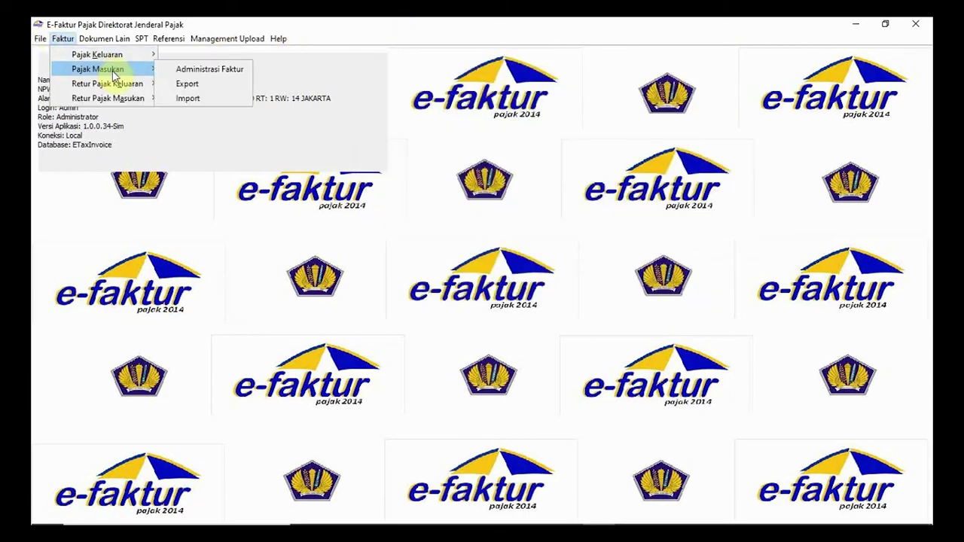
click(215, 69)
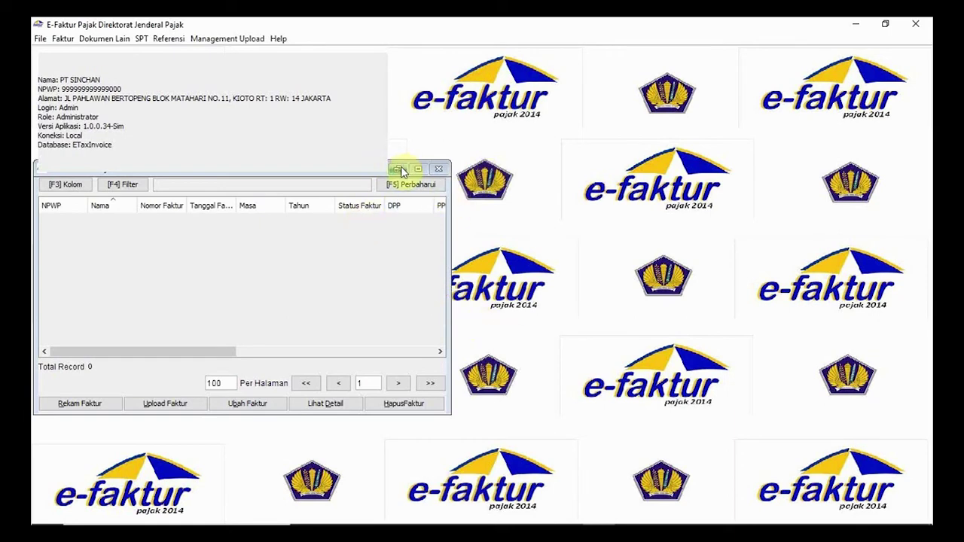
drag(393, 165, 647, 193)
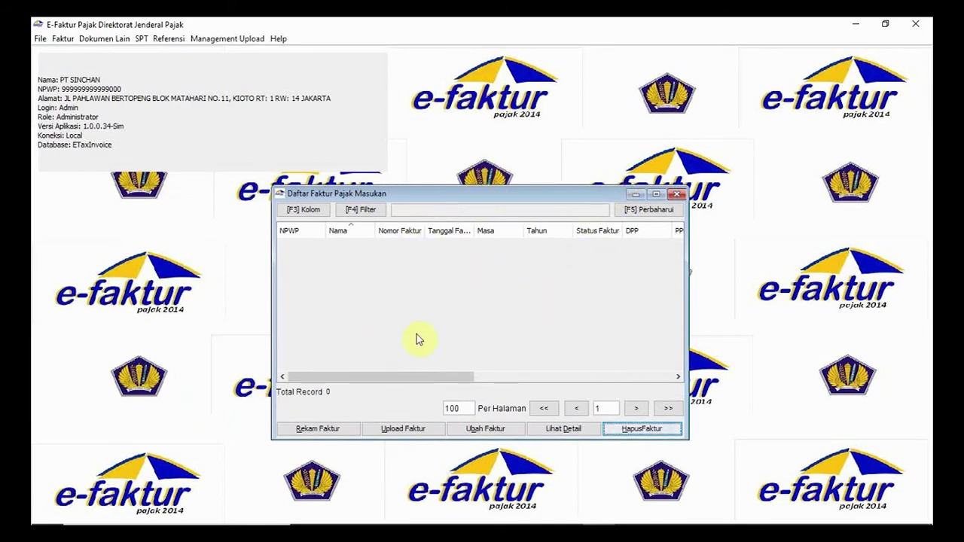
click(338, 427)
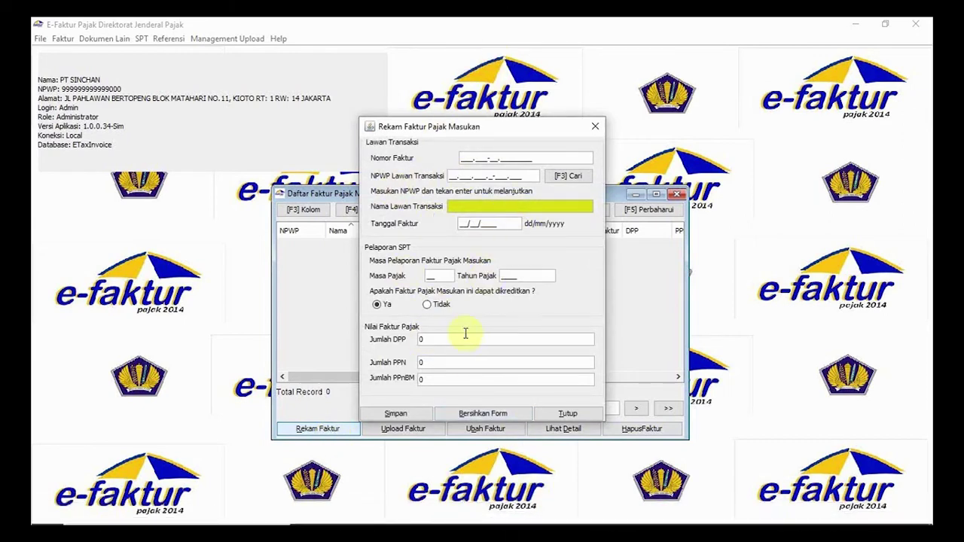
- Place the entry form beside the script and enter invoice number 010.000-20.00000004
mouse_move(602, 519)
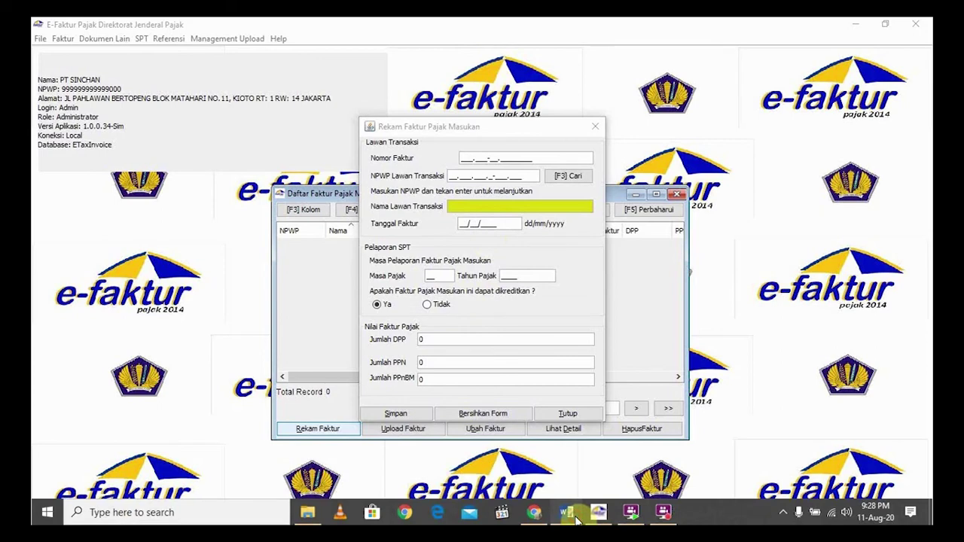
click(566, 512)
click(595, 515)
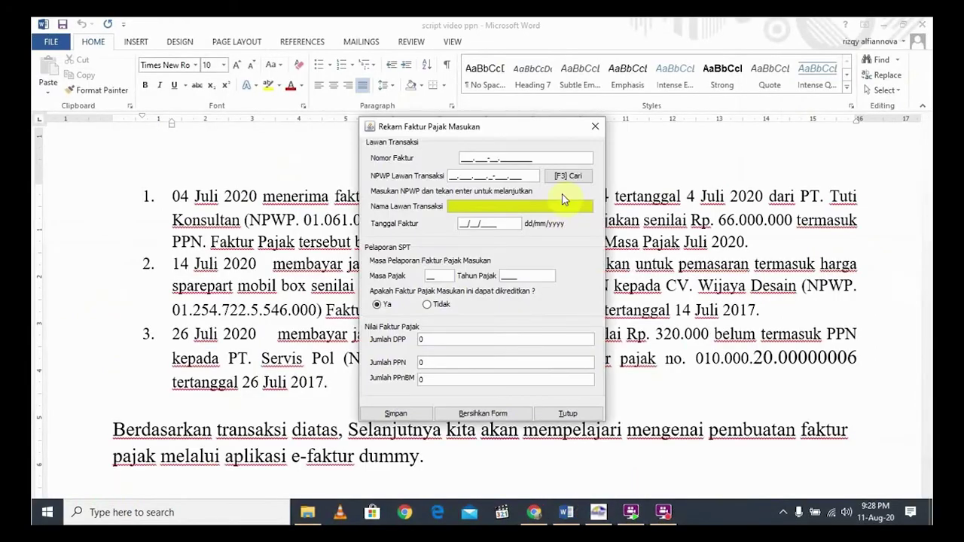
drag(512, 127, 796, 98)
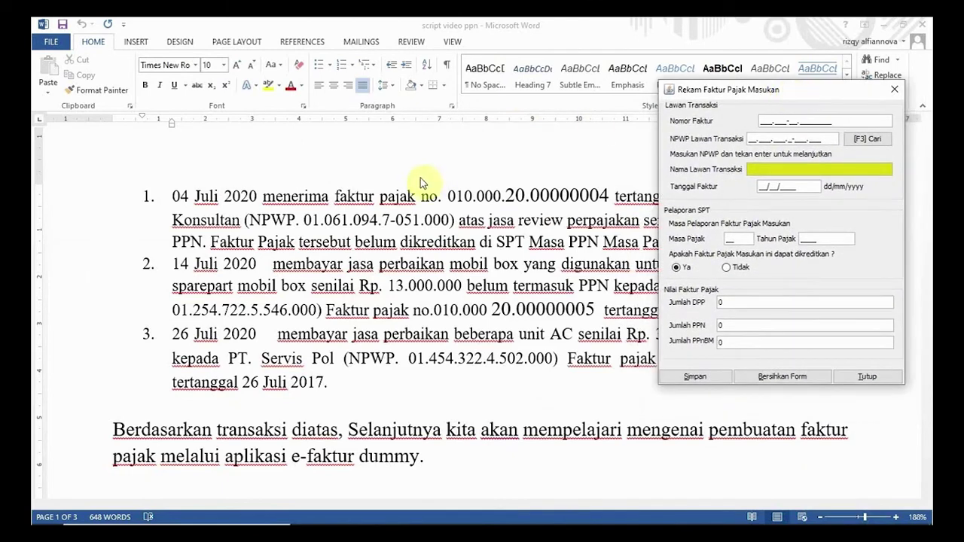
click(764, 121)
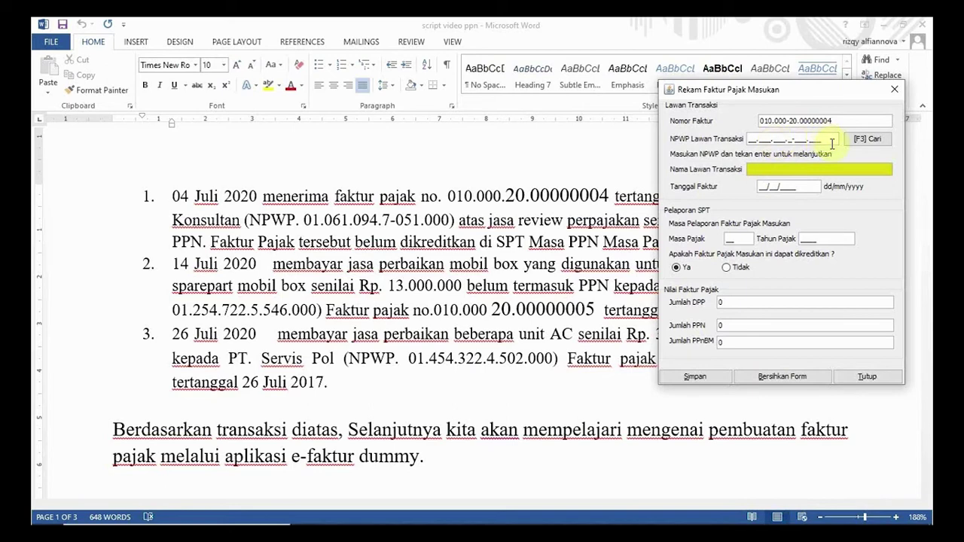
- Search partners by name for 'PT Tuti' and set PT Tuti Konsultan as the seller
click(874, 140)
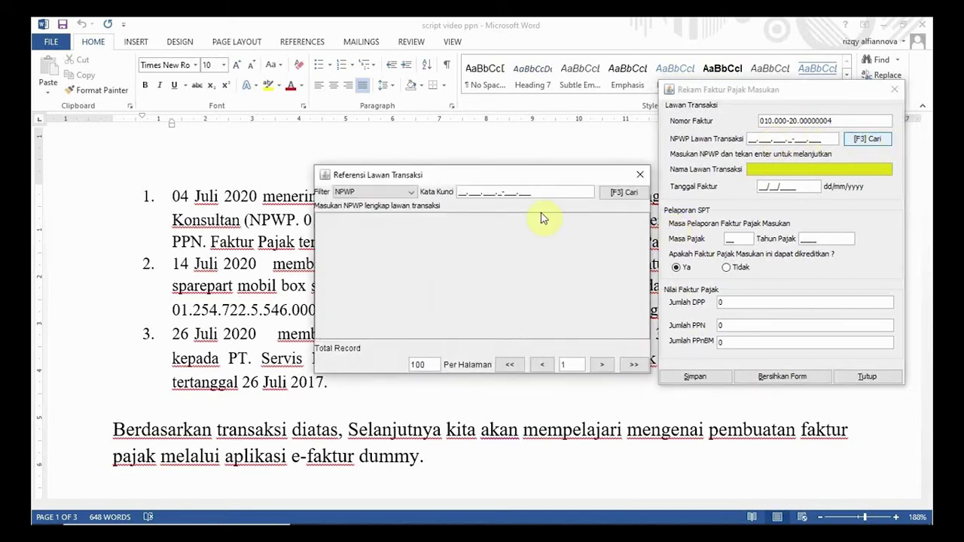
click(398, 191)
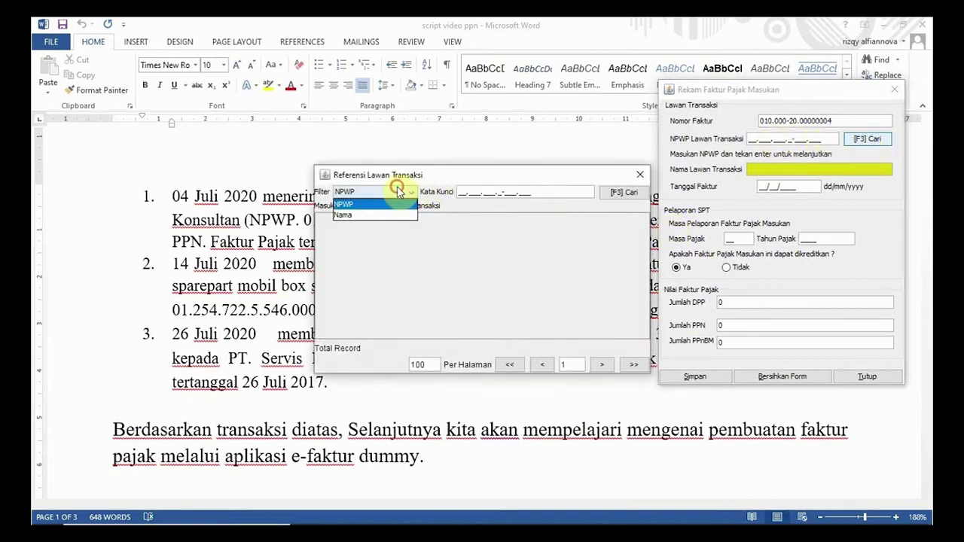
click(372, 215)
click(469, 192)
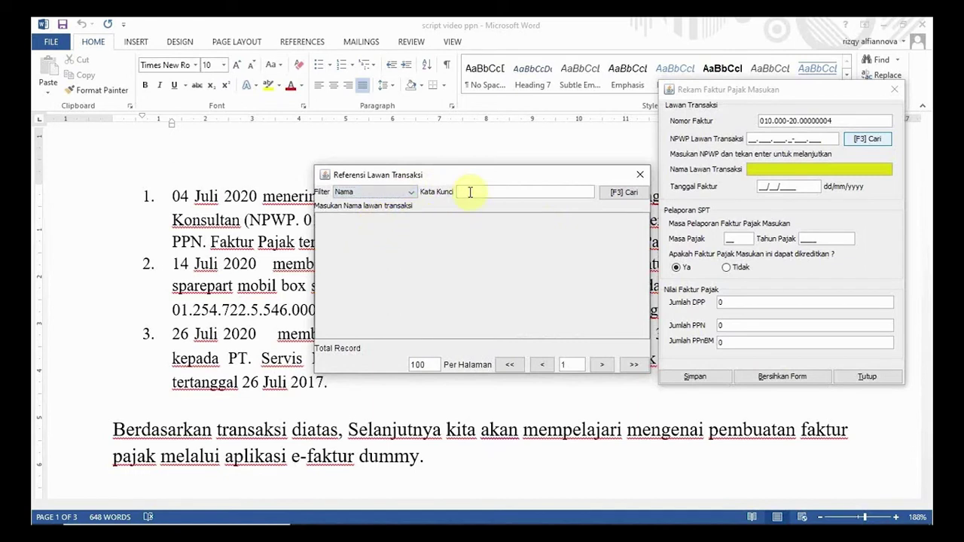
text(PT Tuti)
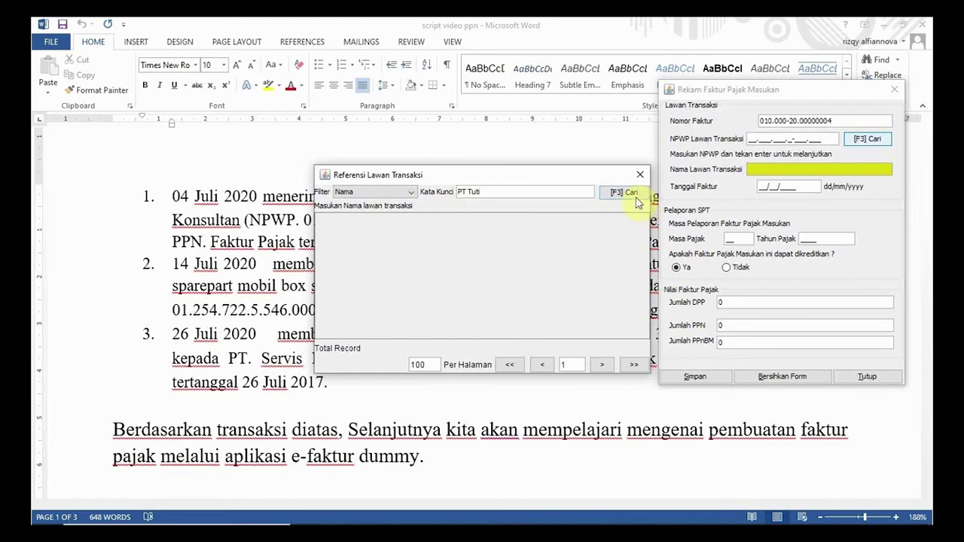
click(622, 193)
double_click(388, 239)
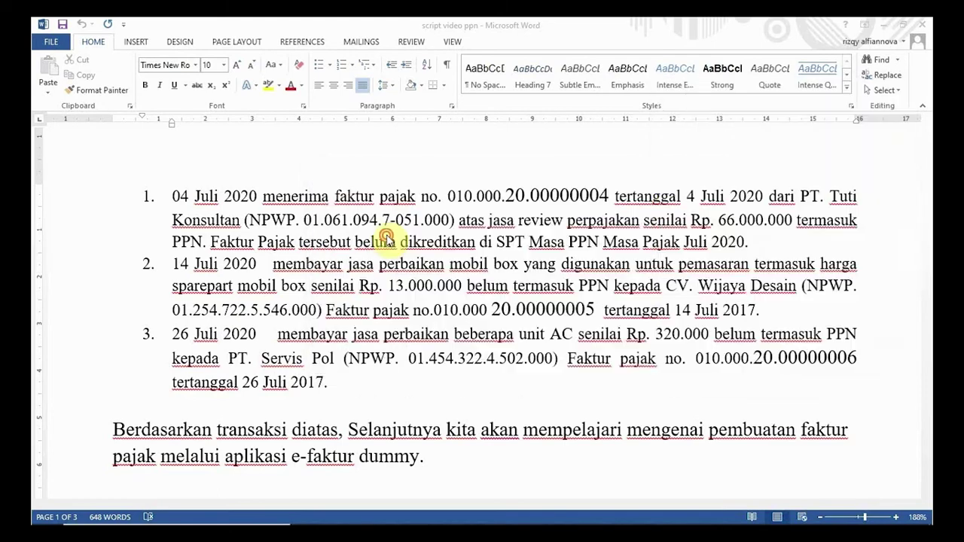
mouse_move(621, 514)
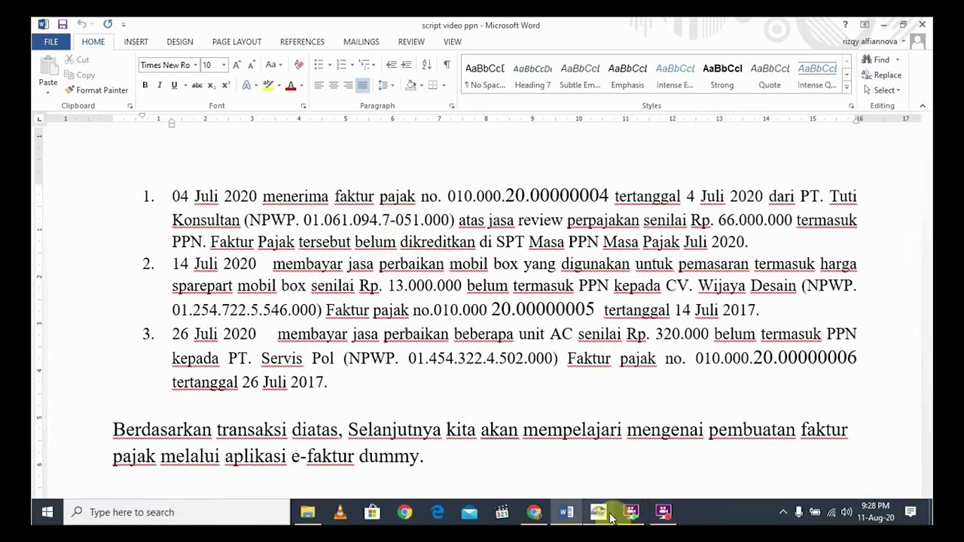
click(664, 514)
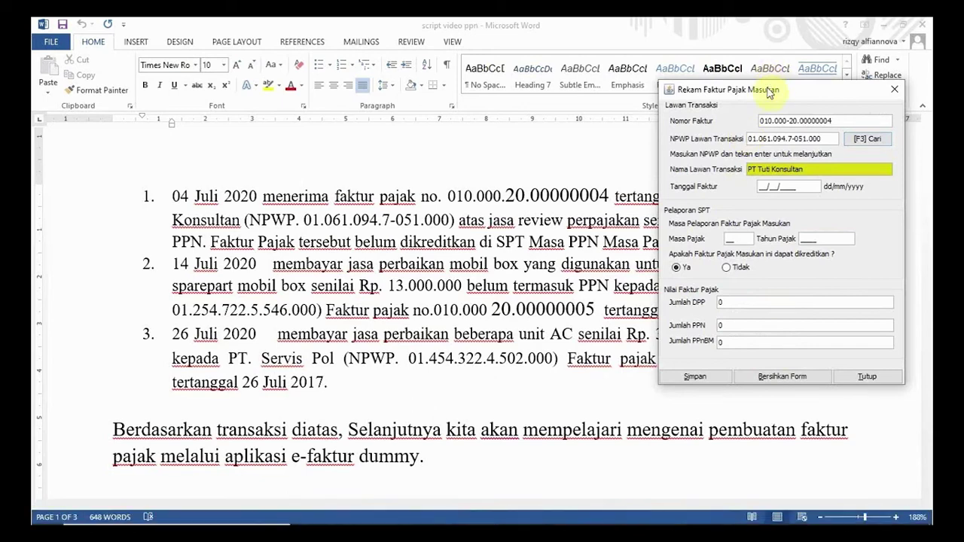
- Enter invoice date 04/07/2020 so the tax period fills in
drag(768, 77, 756, 70)
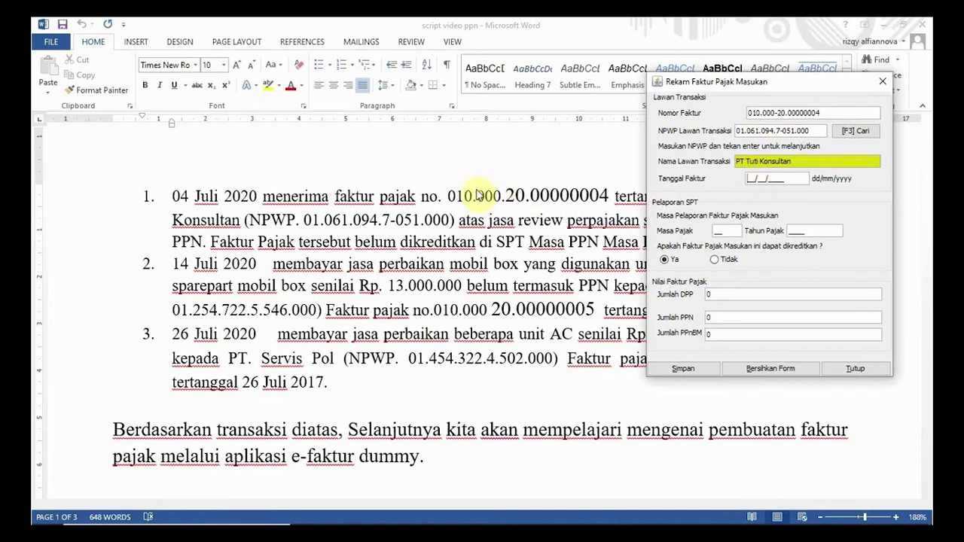
drag(710, 84, 684, 108)
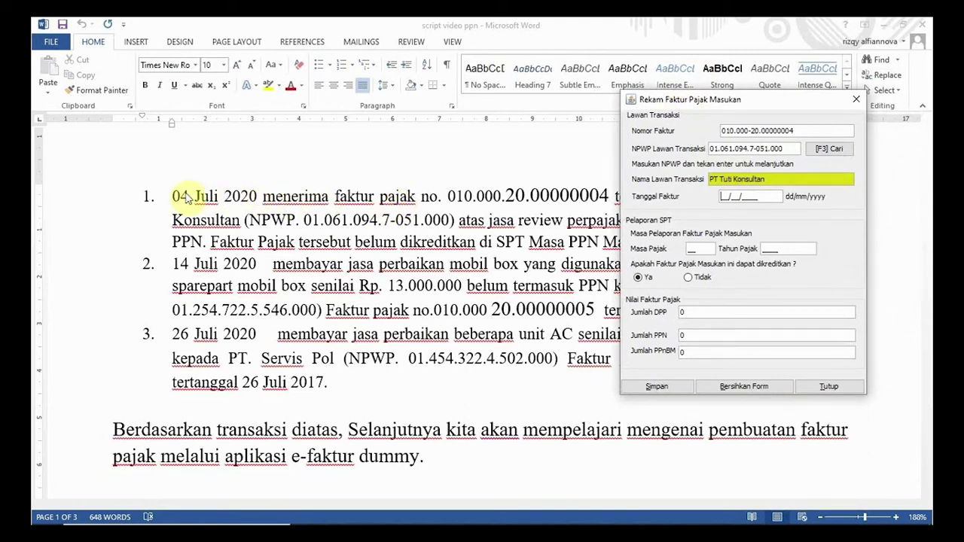
click(730, 199)
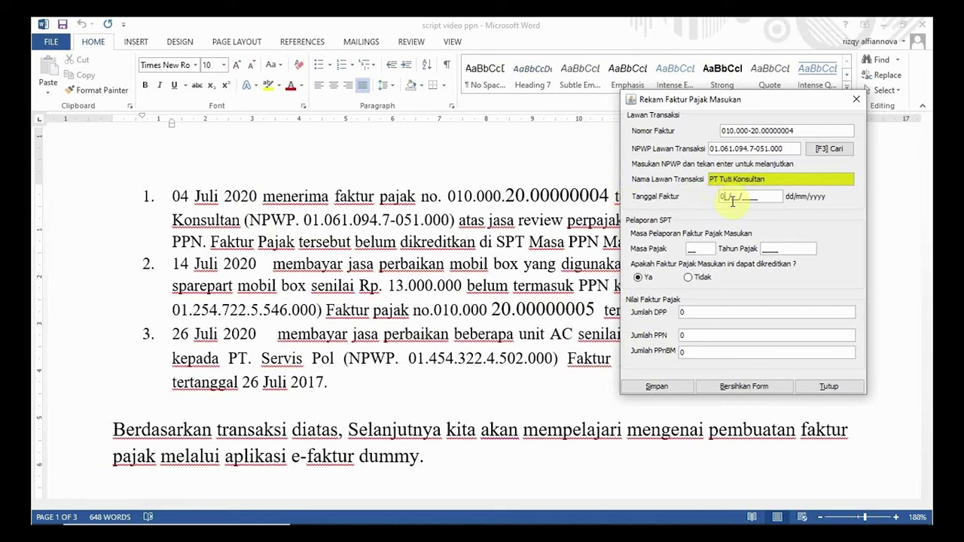
text(0407200)
text(2020)
key(Tab)
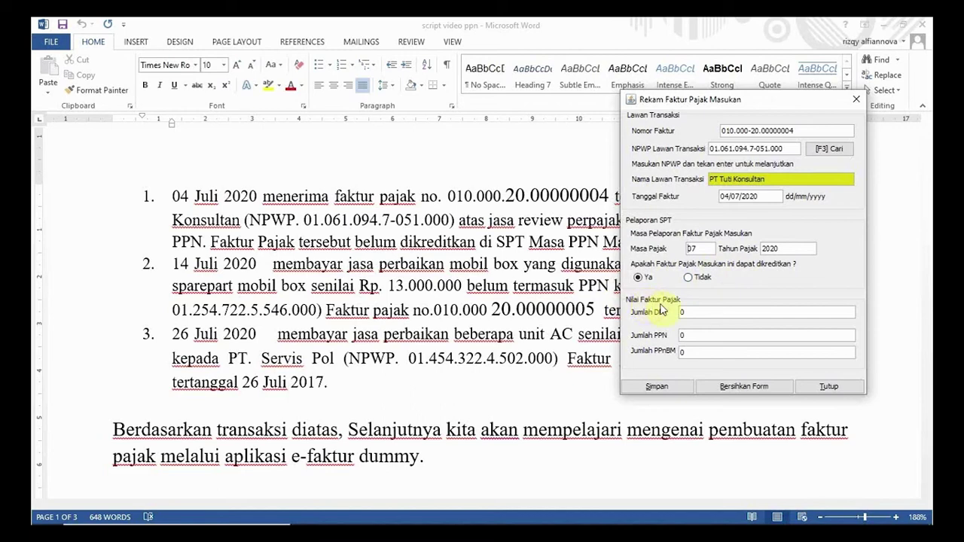
- Enter DPP 60.000.000 so PPN is calculated, then save without starting another invoice
drag(731, 99, 727, 251)
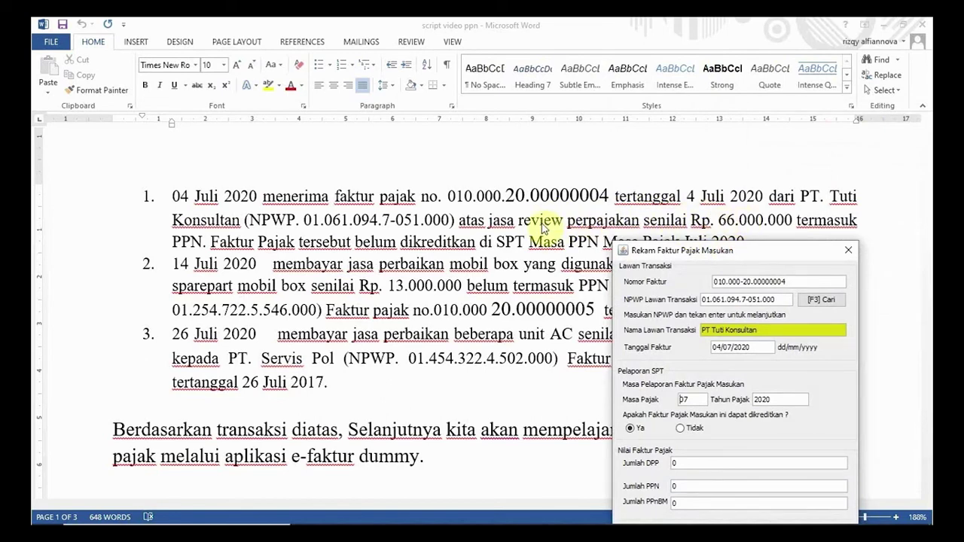
drag(670, 252, 680, 134)
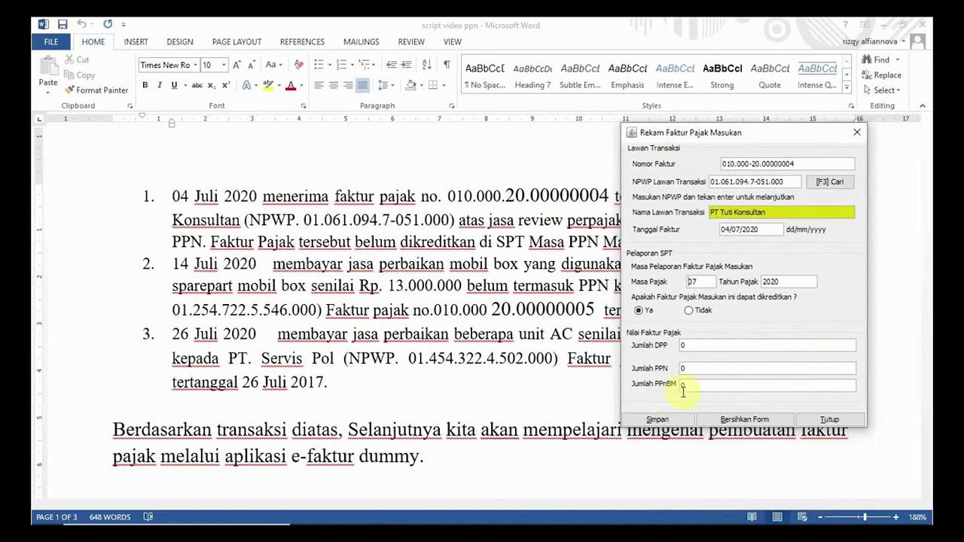
double_click(688, 346)
text(6000000)
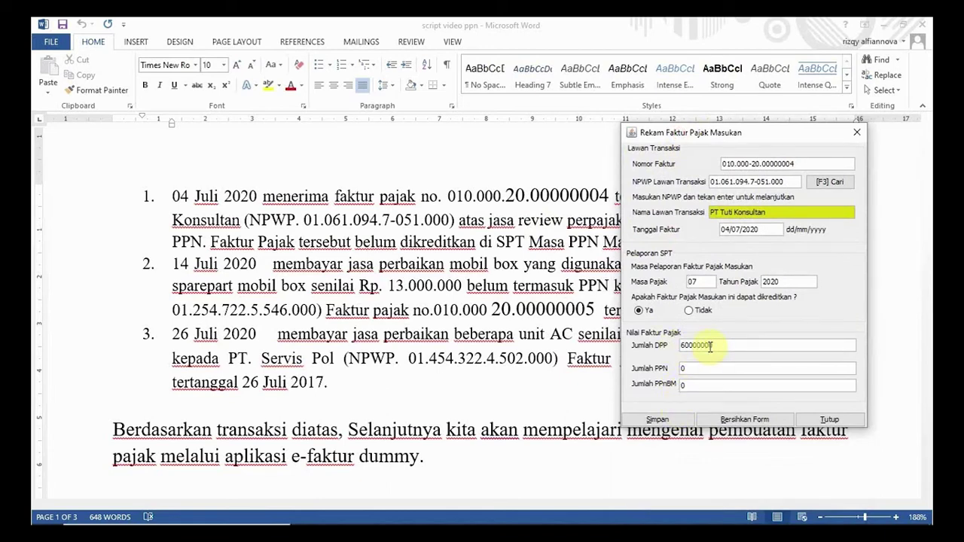
key(Tab)
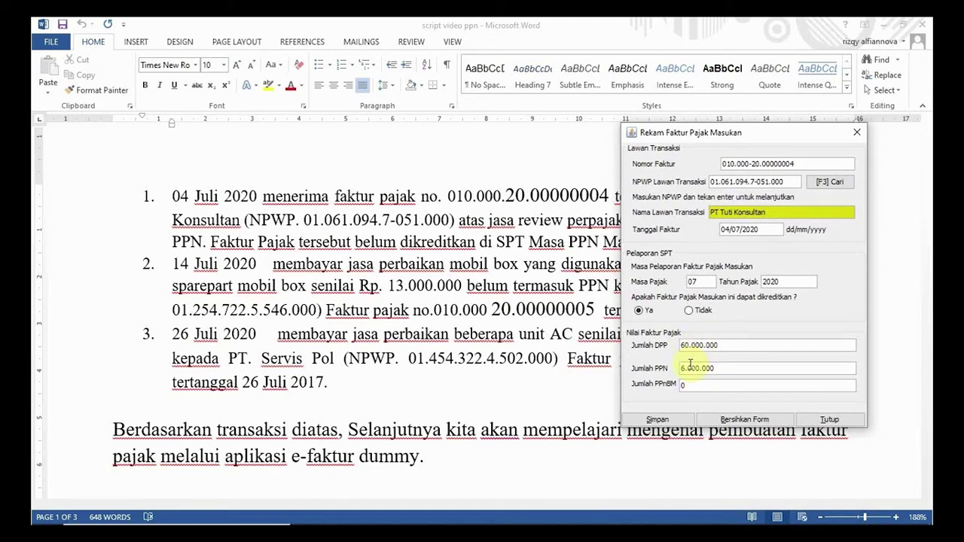
click(688, 385)
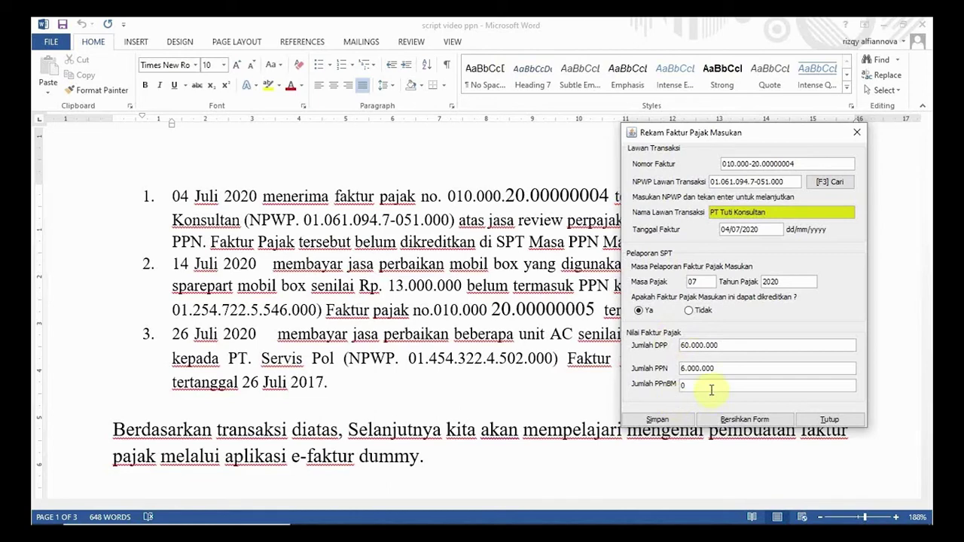
click(659, 419)
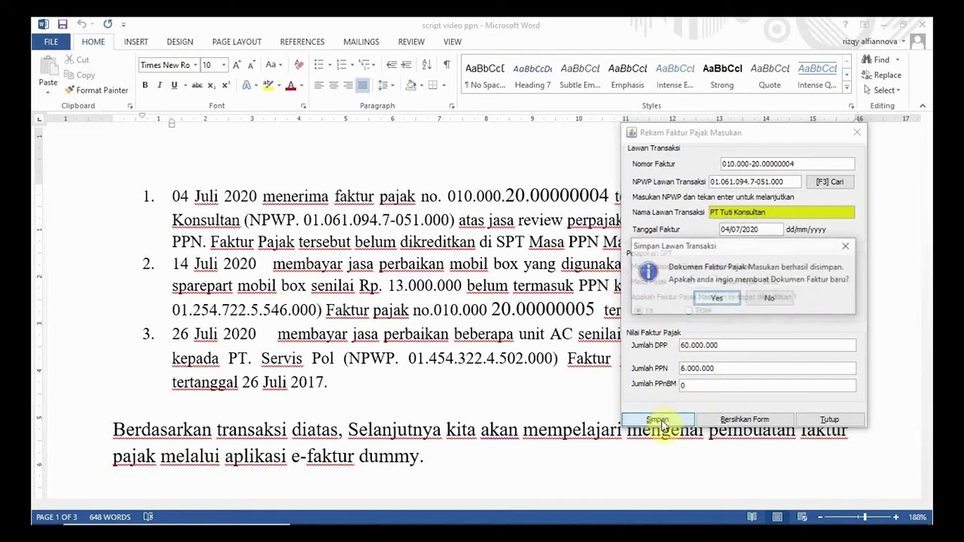
click(779, 297)
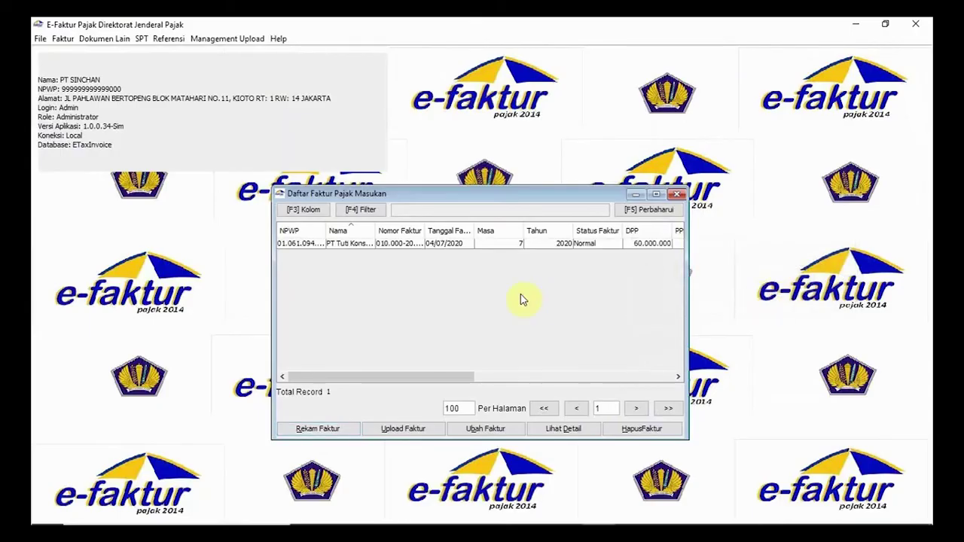
- Bring e-Faktur to the front and restore the Word script window beside it
drag(482, 197, 623, 75)
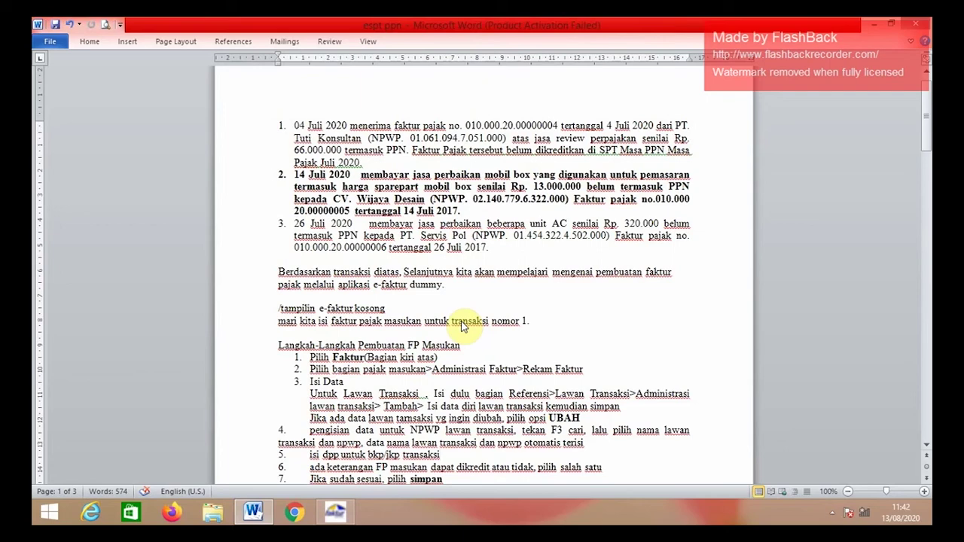
click(337, 516)
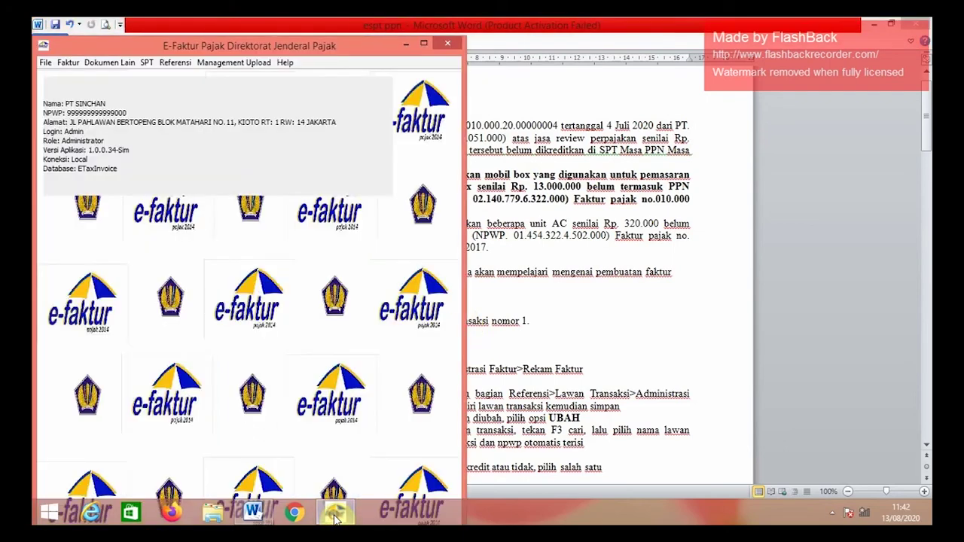
click(891, 24)
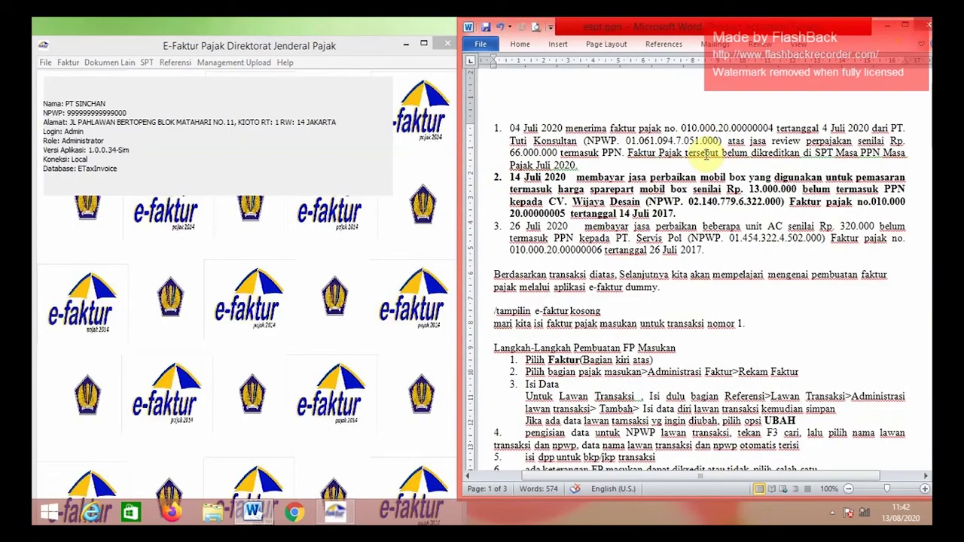
- Start a new counterparty in Administrasi Lawan Transaksi with its NPWP and name CV. Wijaya Desain
click(176, 63)
mouse_move(254, 79)
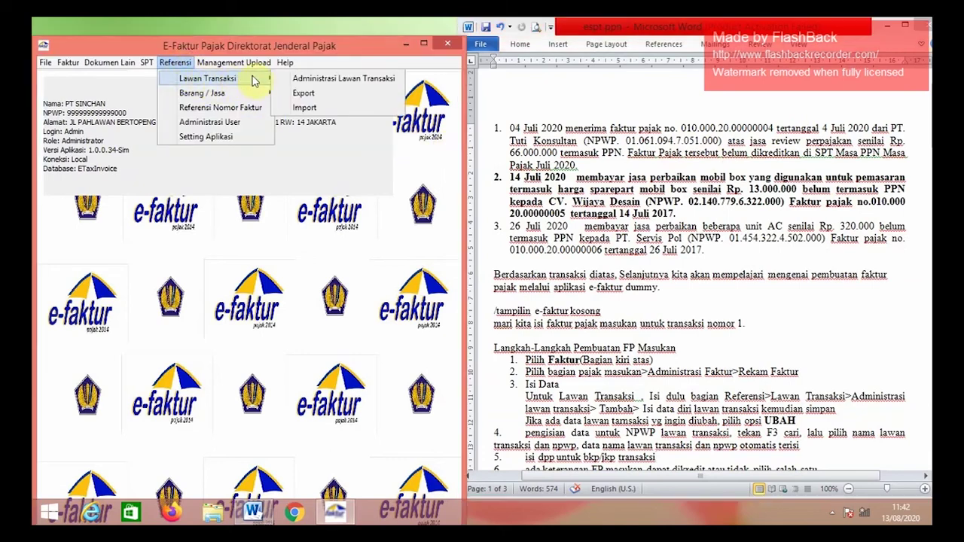
click(301, 78)
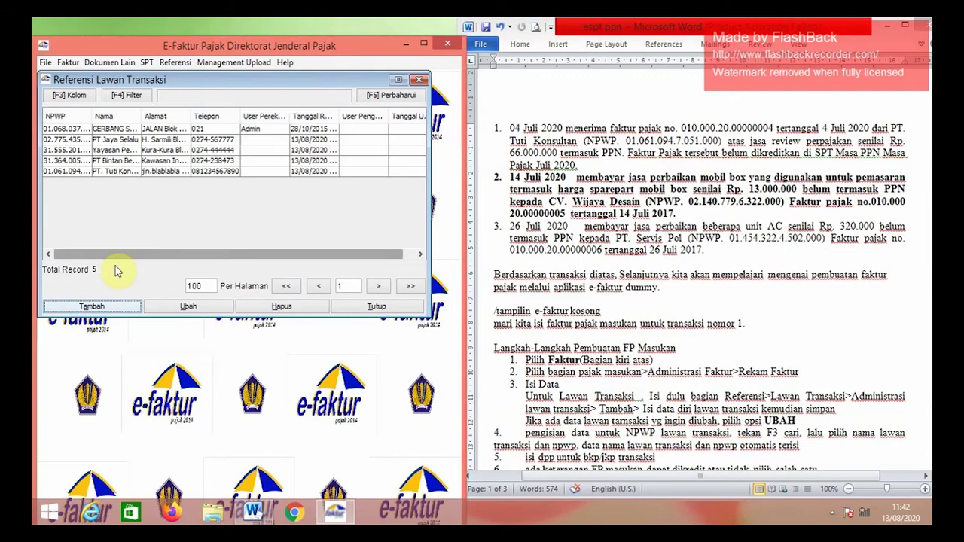
click(92, 306)
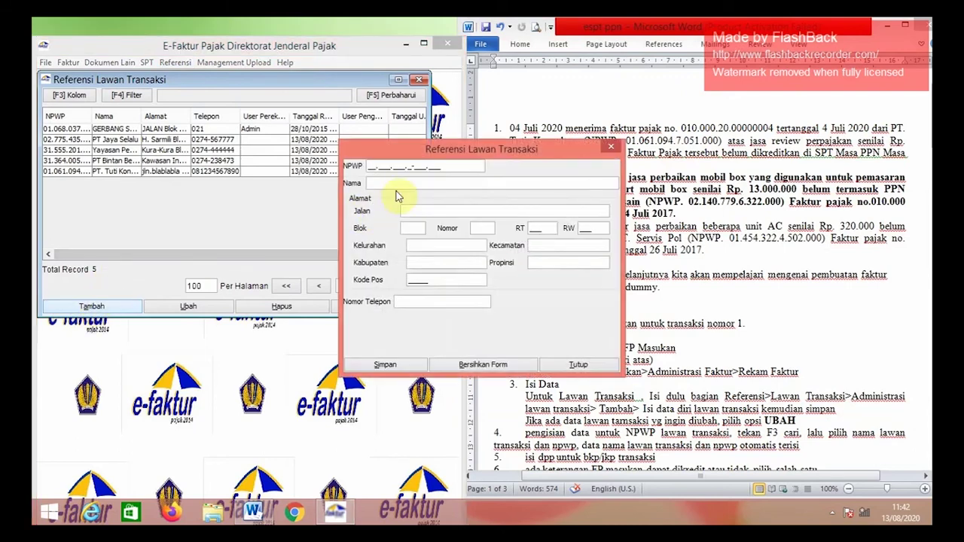
drag(441, 152, 354, 295)
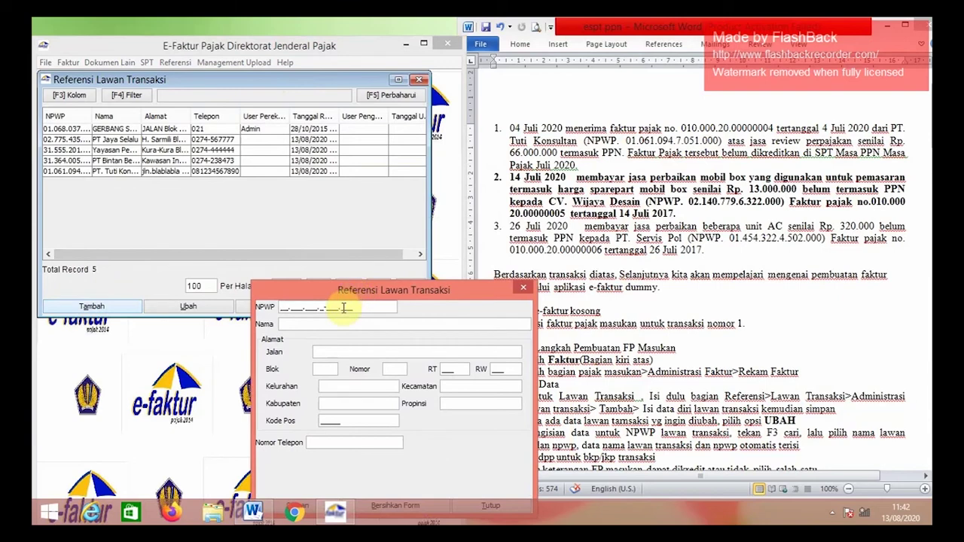
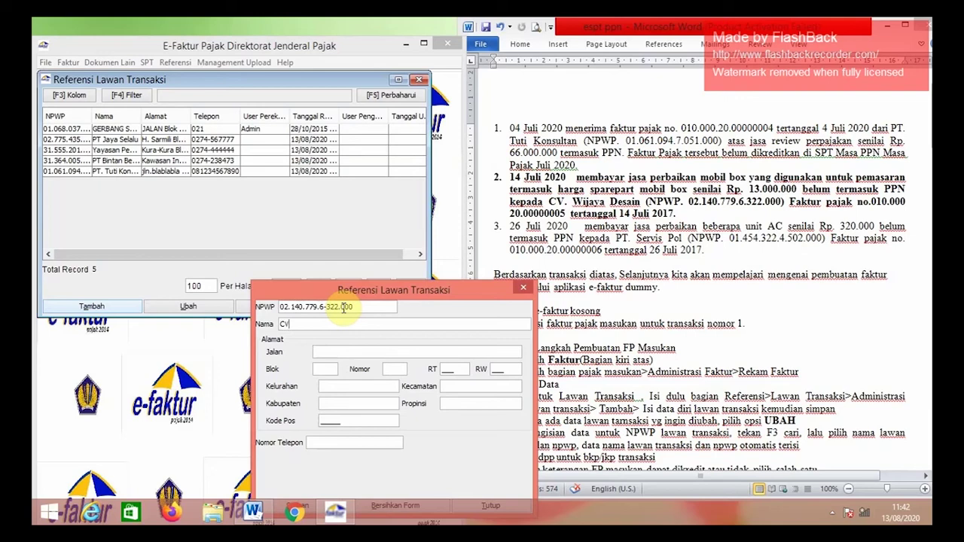
text(CV. Wijaya Desain)
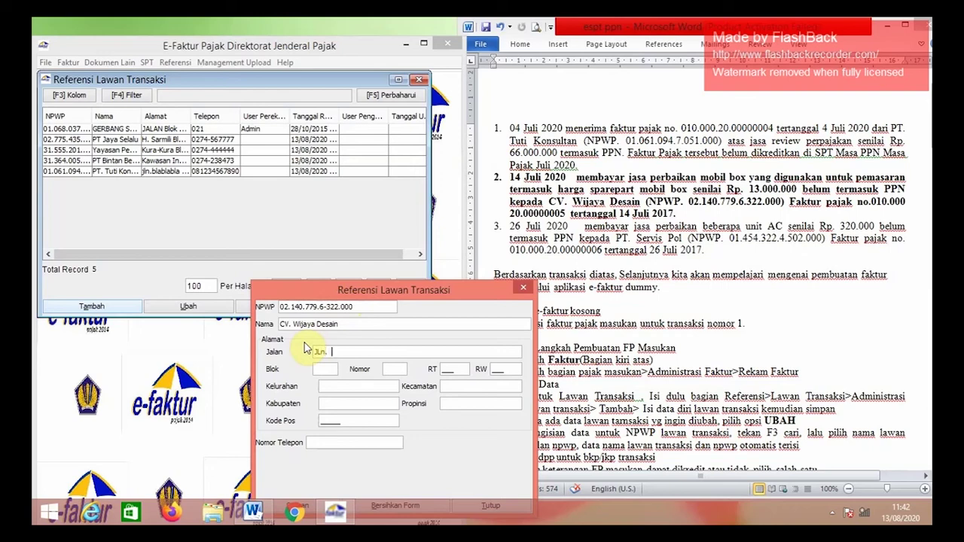
- Fill in the address details and phone, save CV. Wijaya Desain, and close the list
text(hvsys)
text(0)
text(003)
text(hisyd)
text(udjdhd)
key(Tab)
text(hsy)
text(hdjdj)
key(Tab)
text(837)
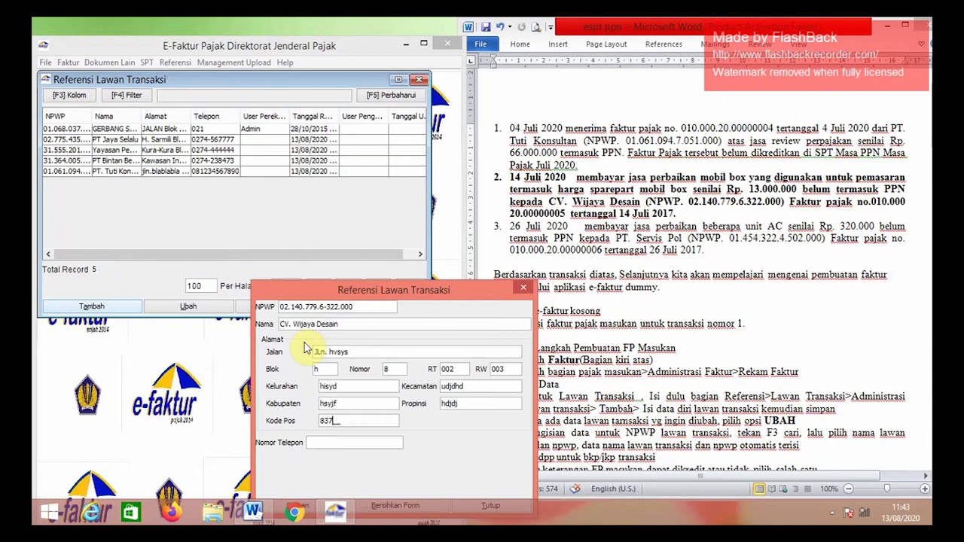
text(46082937447478)
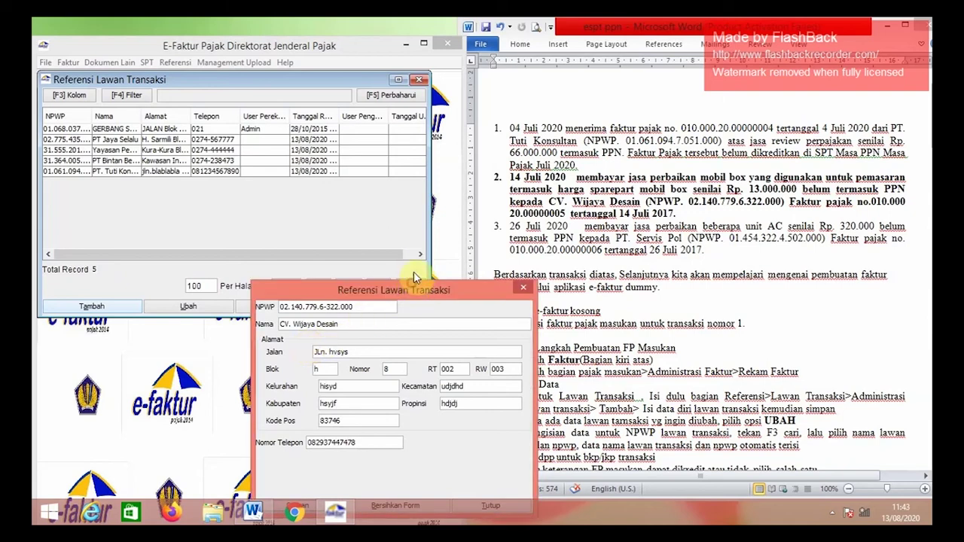
drag(414, 278, 434, 223)
click(319, 449)
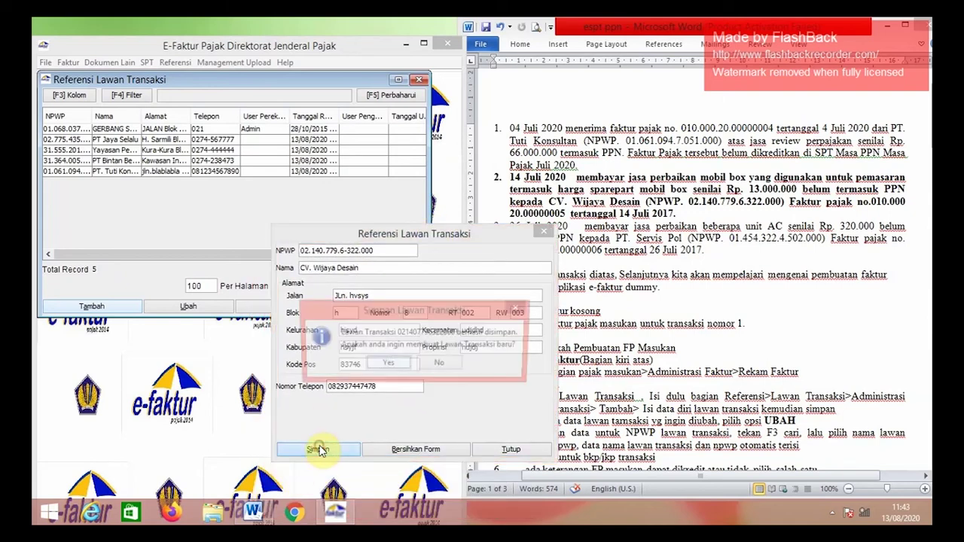
click(427, 367)
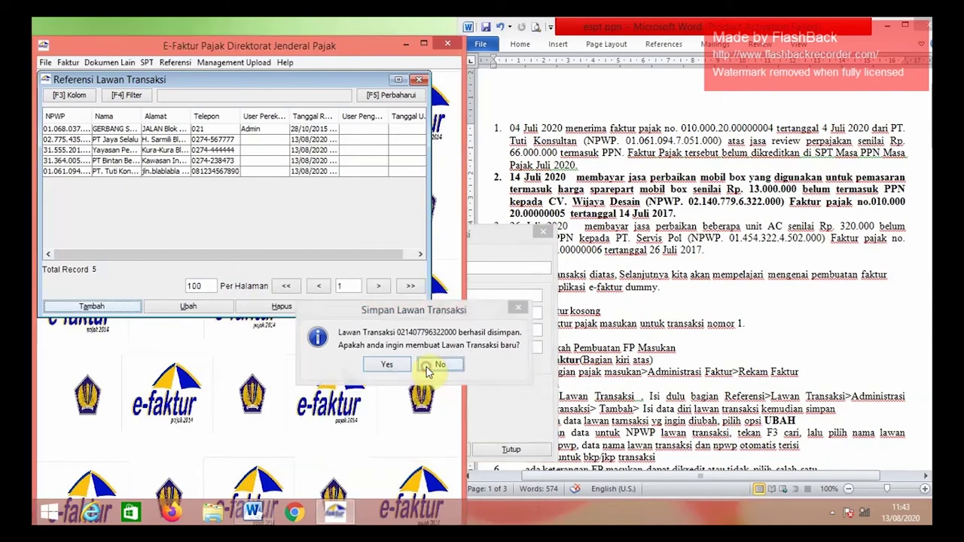
click(416, 81)
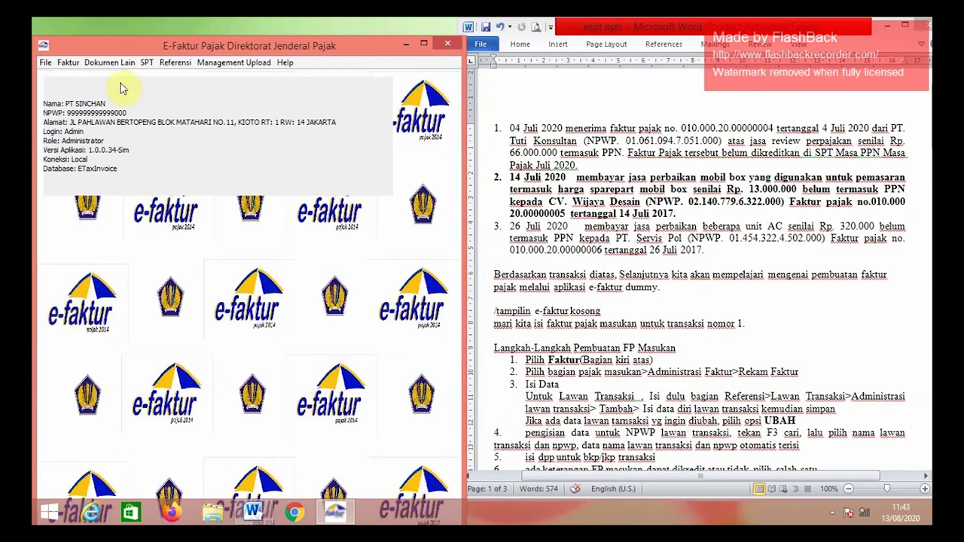
- Open a new input tax invoice and enter its faktur number ending 20.00000005
click(75, 64)
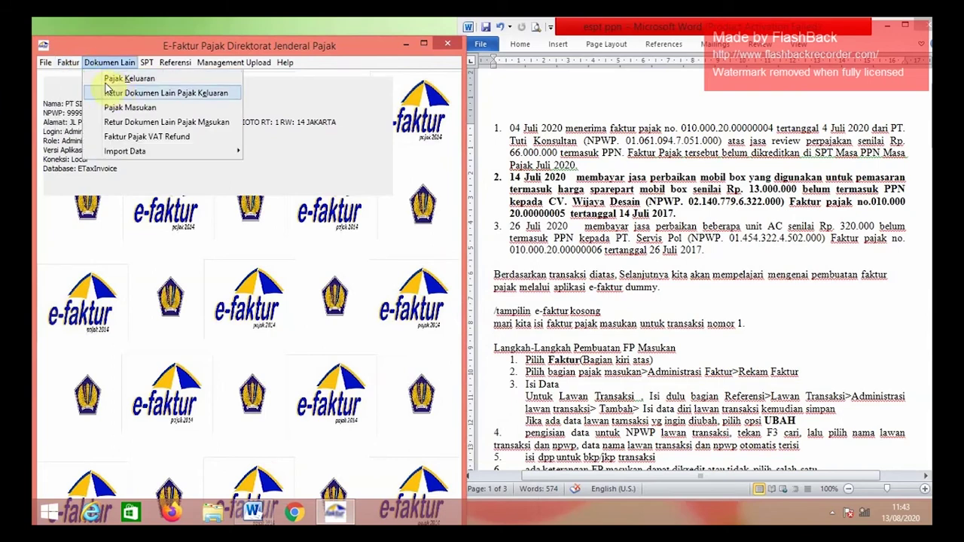
mouse_move(129, 93)
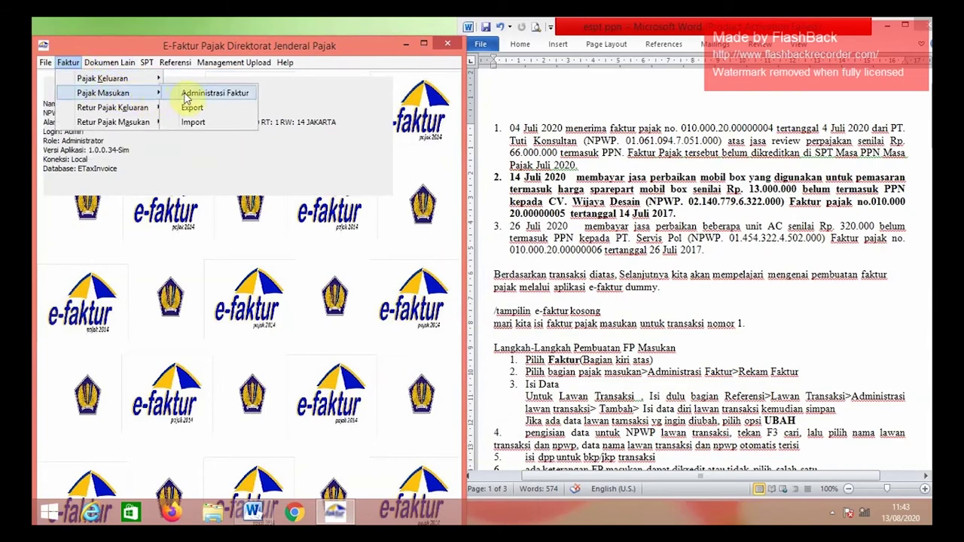
click(187, 95)
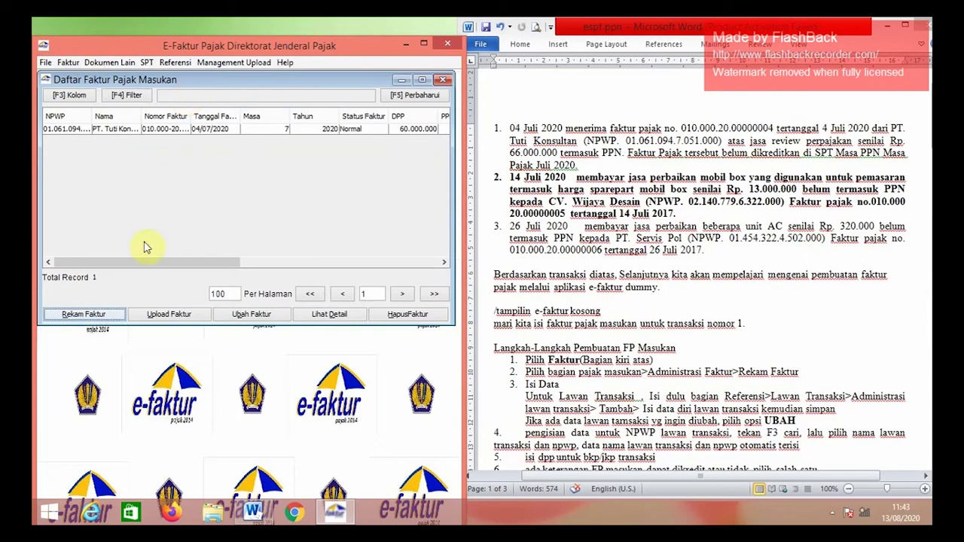
click(105, 314)
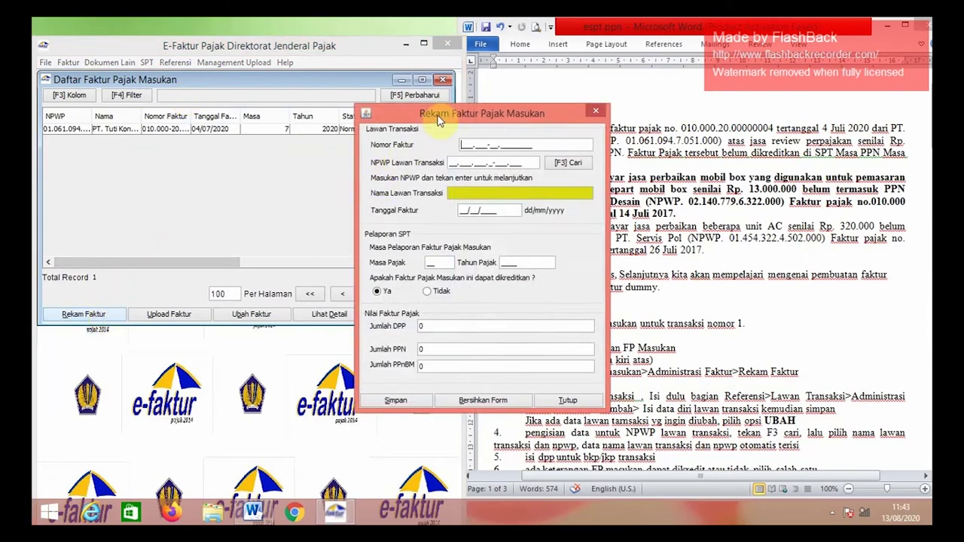
drag(436, 120, 304, 195)
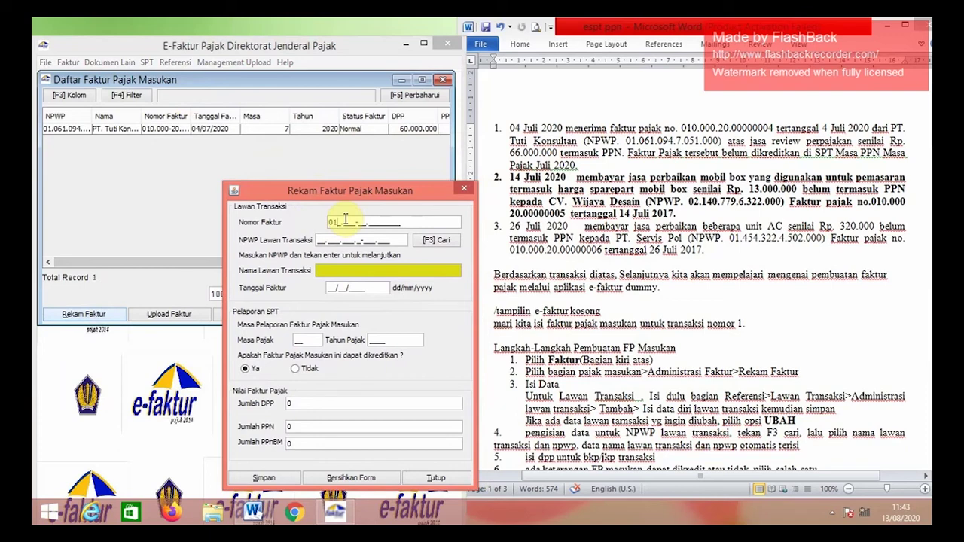
text(00-20.00000005)
key(Tab)
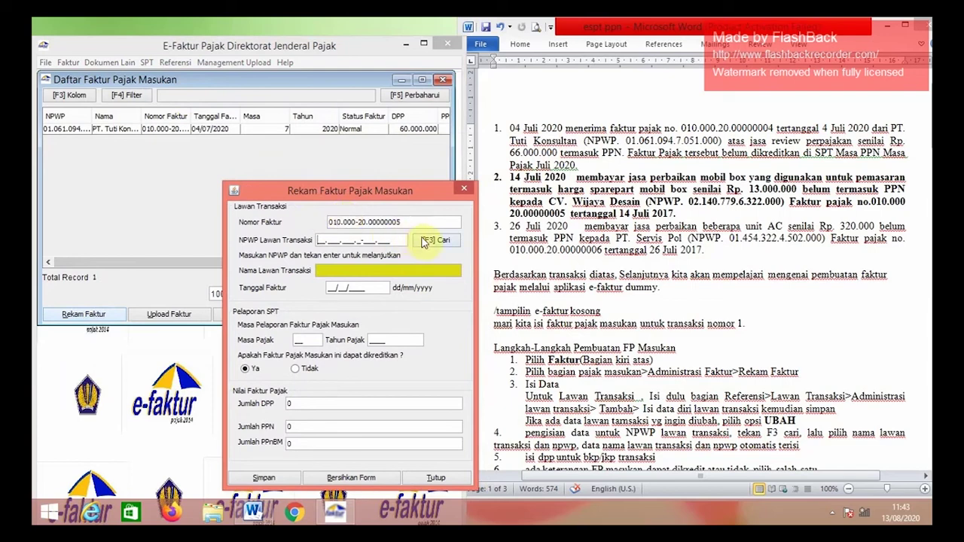
- Search counterparties by Nama for 'cv. wijaya desain' and pick it for the invoice
click(426, 240)
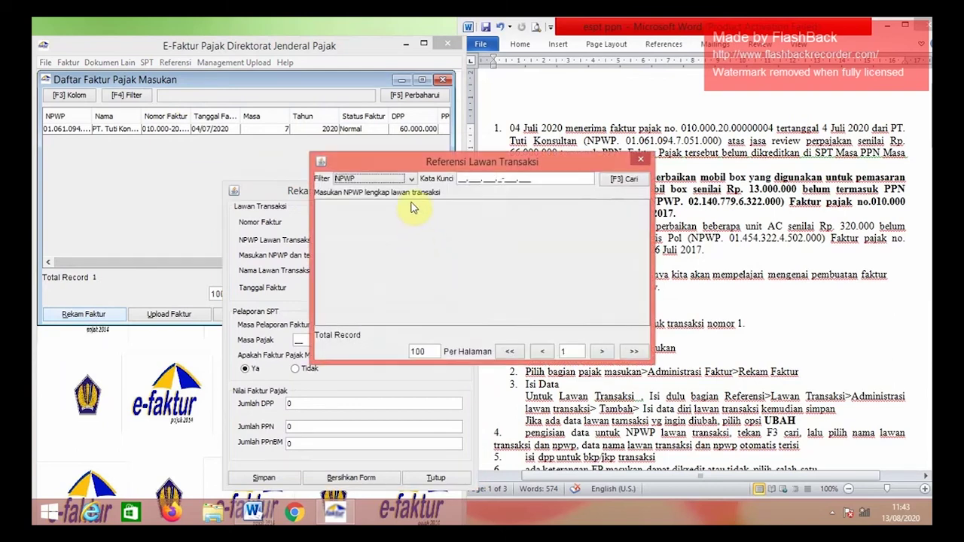
click(411, 179)
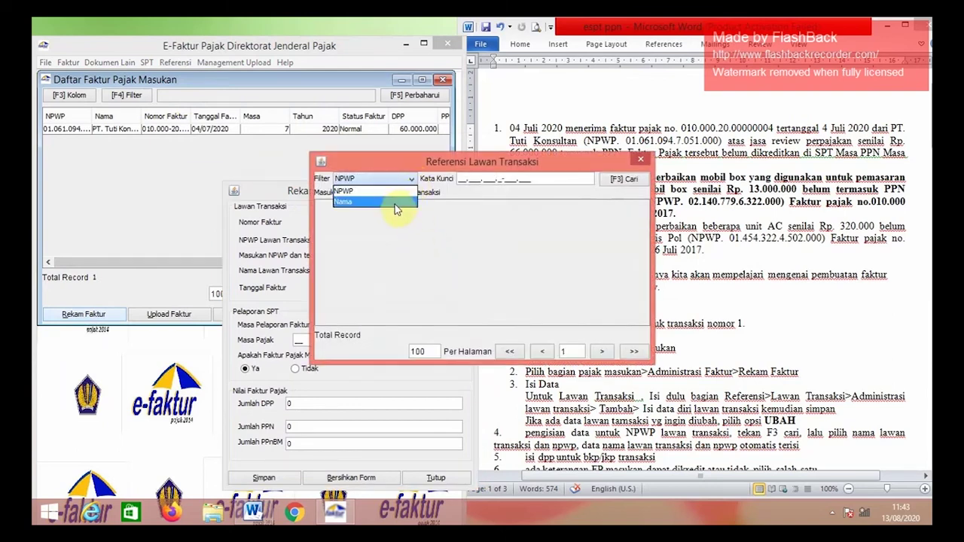
click(395, 202)
click(483, 179)
text(cv)
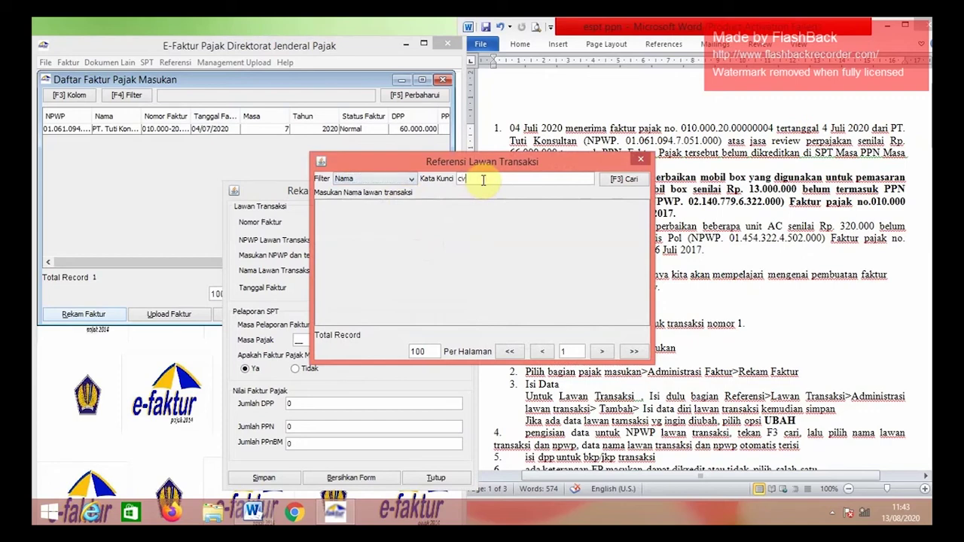
text(. wijaya desain)
key(Tab)
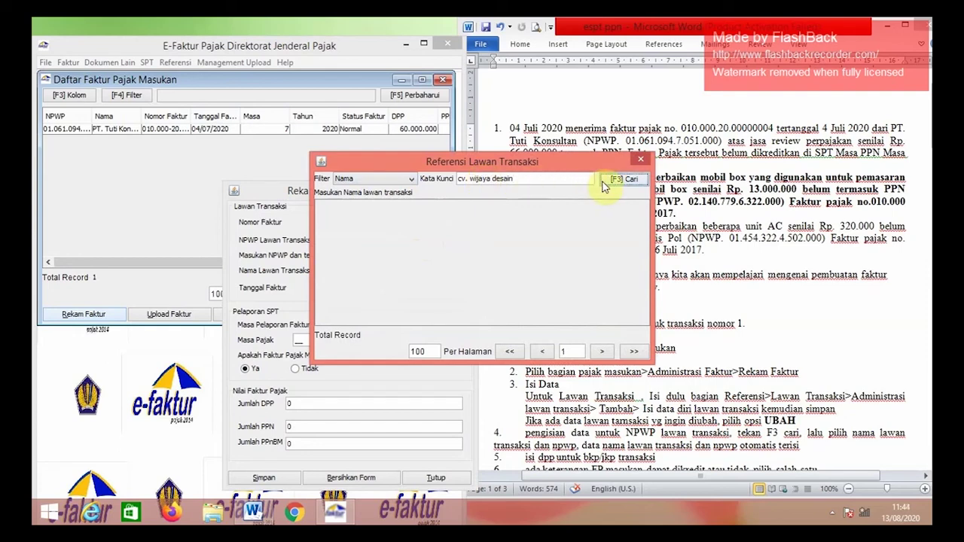
click(618, 181)
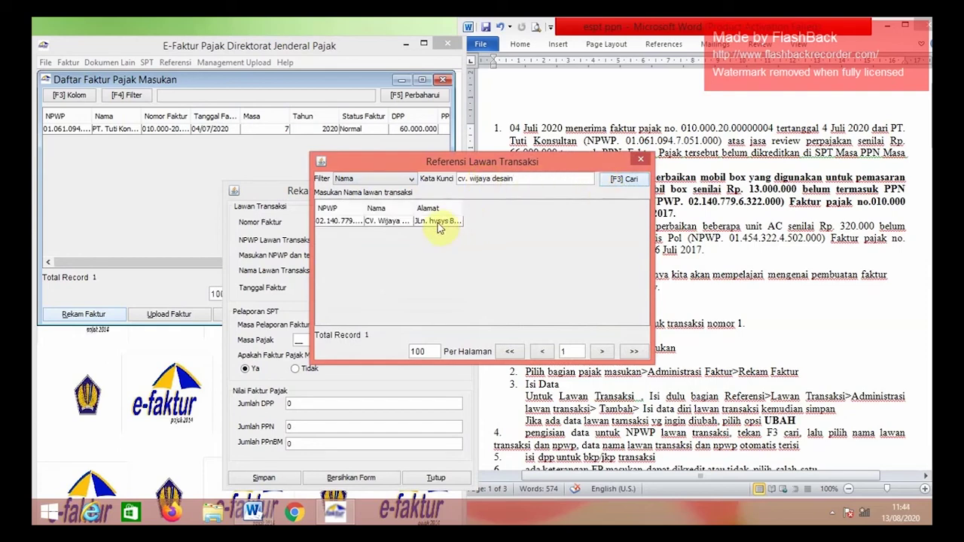
double_click(438, 222)
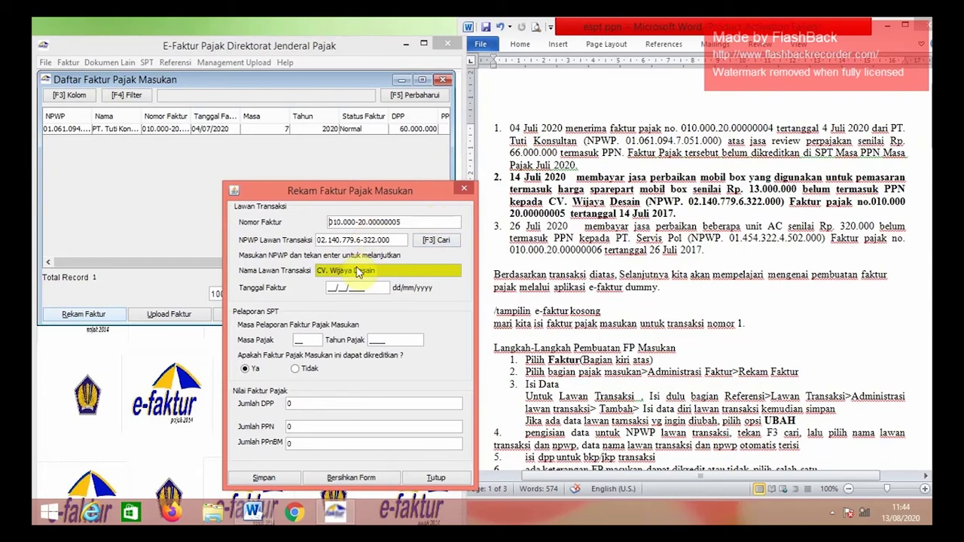
- Enter date 14/07/2020 and DPP 13.000.000, then save the invoice without starting another
click(332, 286)
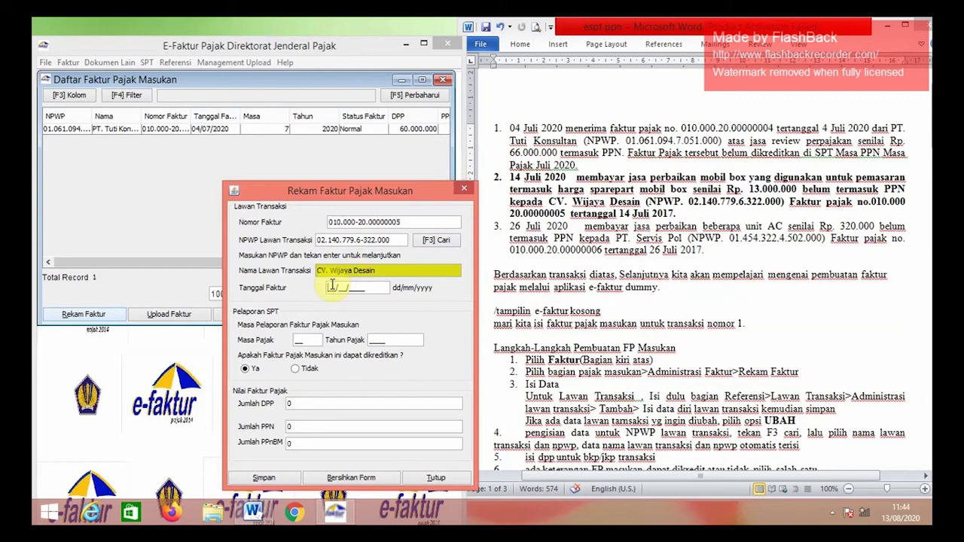
text(14/07/2020)
key(Tab)
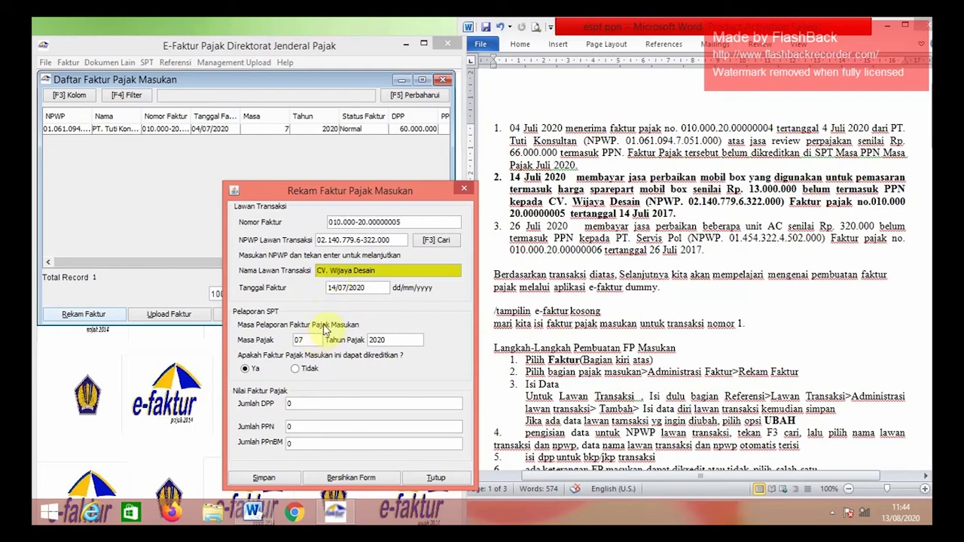
click(334, 396)
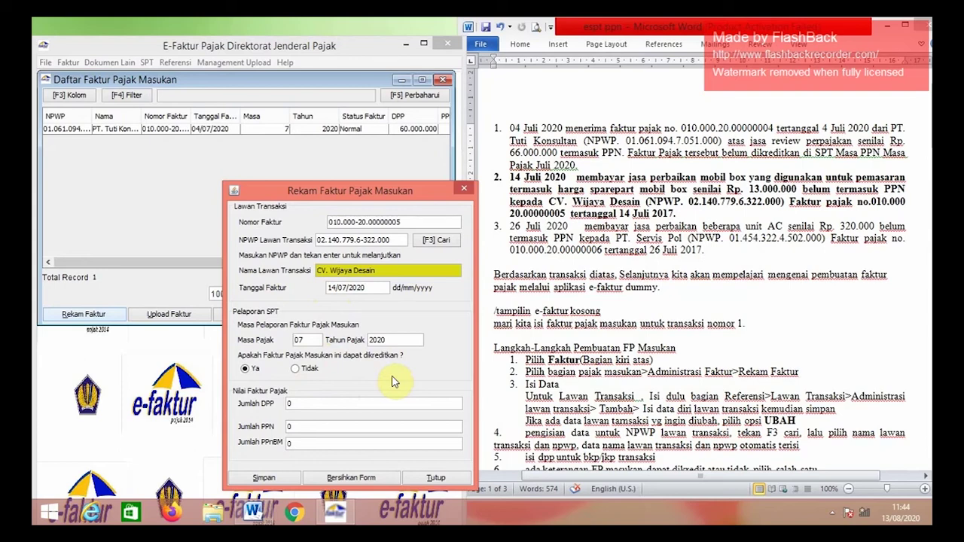
text(13.000.)
text(000)
key(Tab)
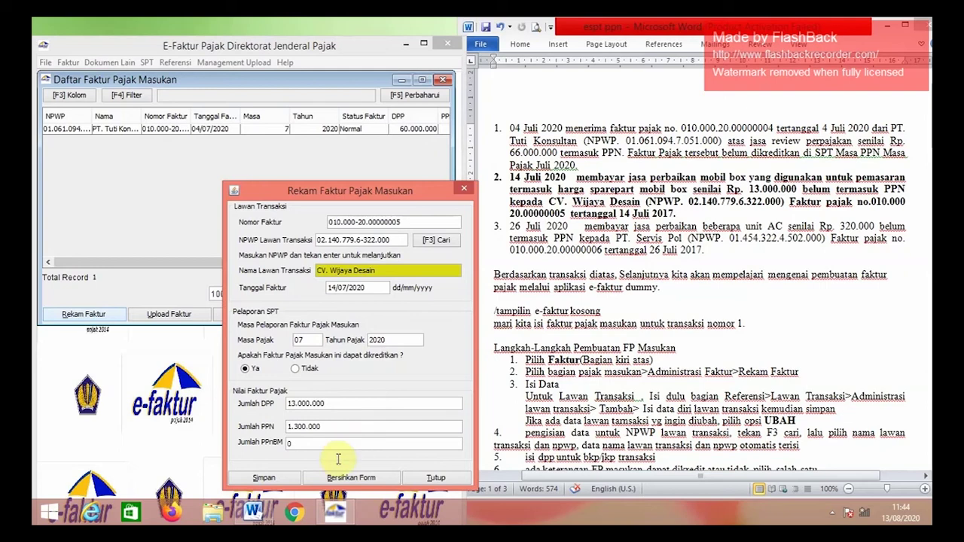
click(280, 482)
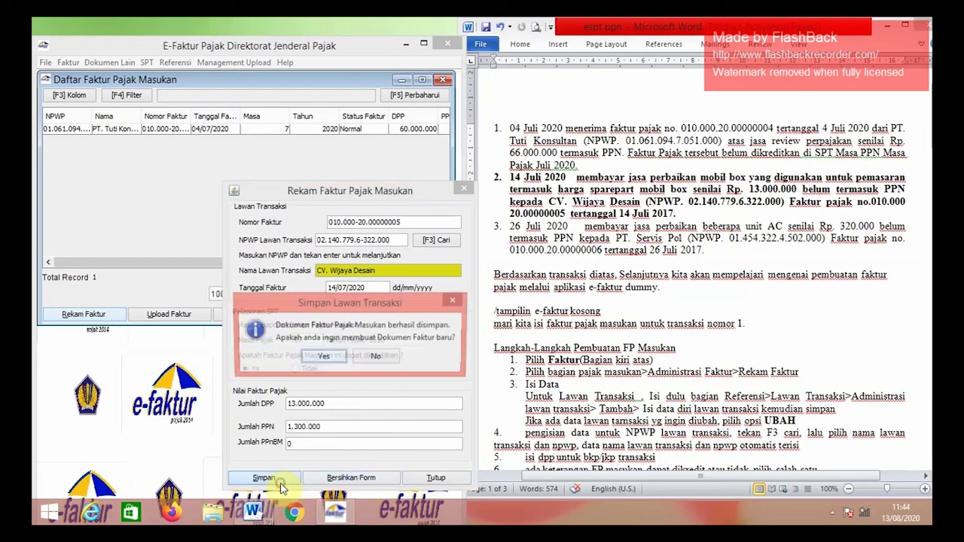
click(367, 357)
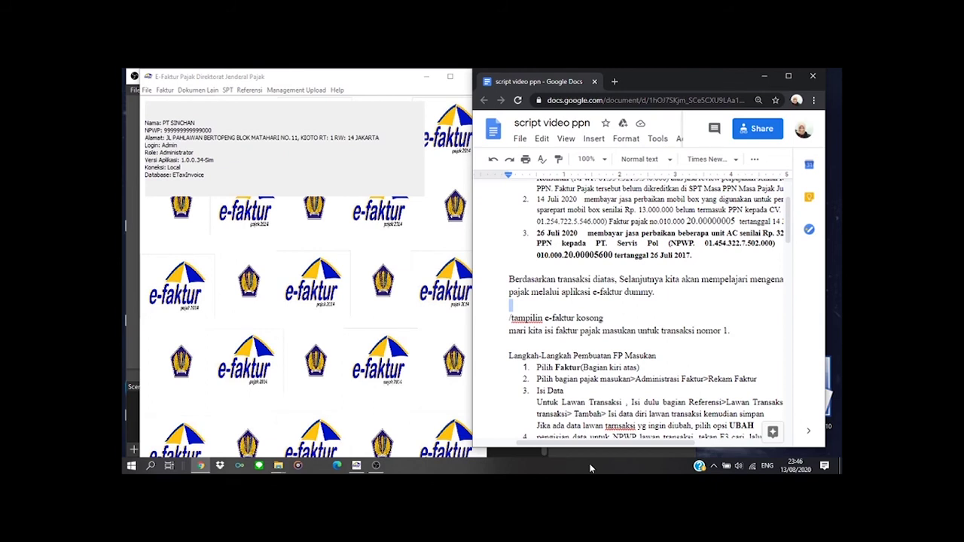
drag(584, 442, 622, 444)
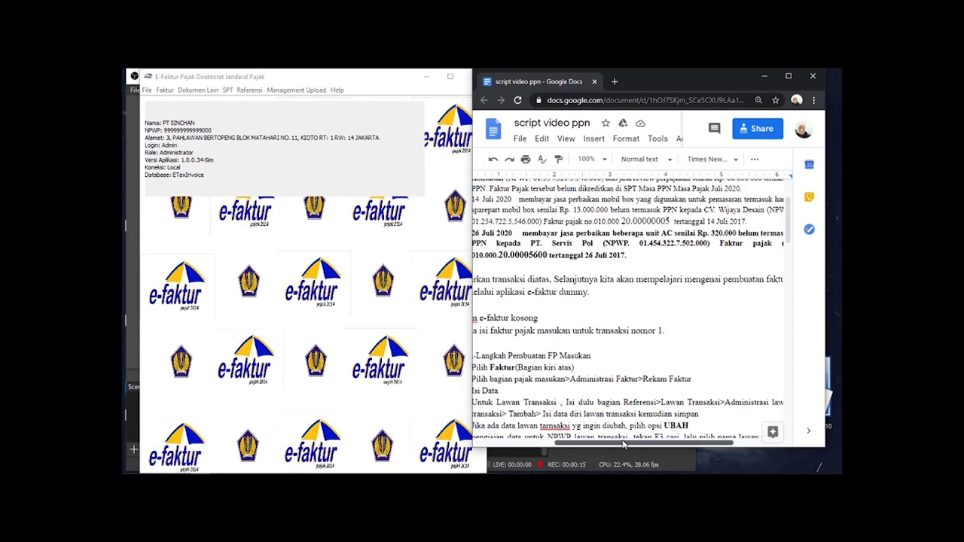
drag(623, 444, 645, 444)
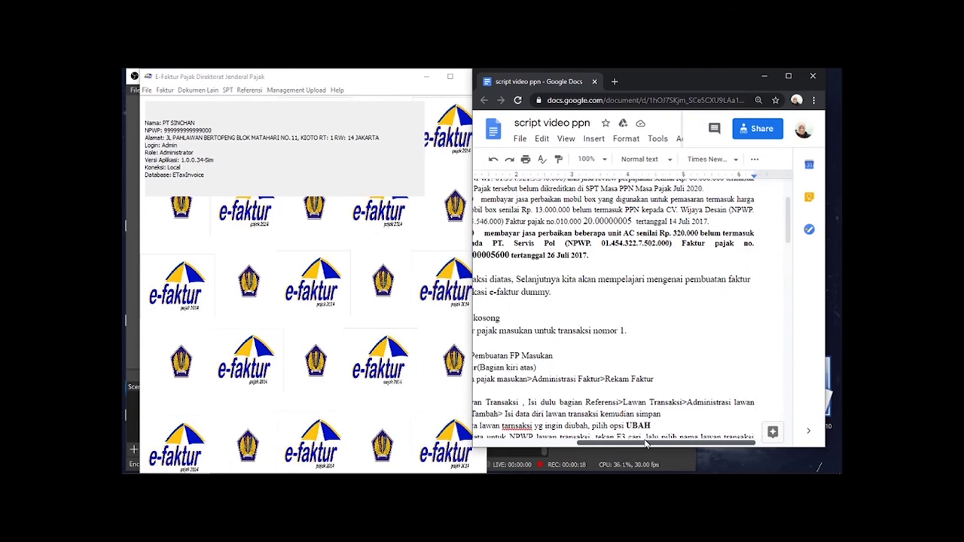
drag(645, 444, 624, 442)
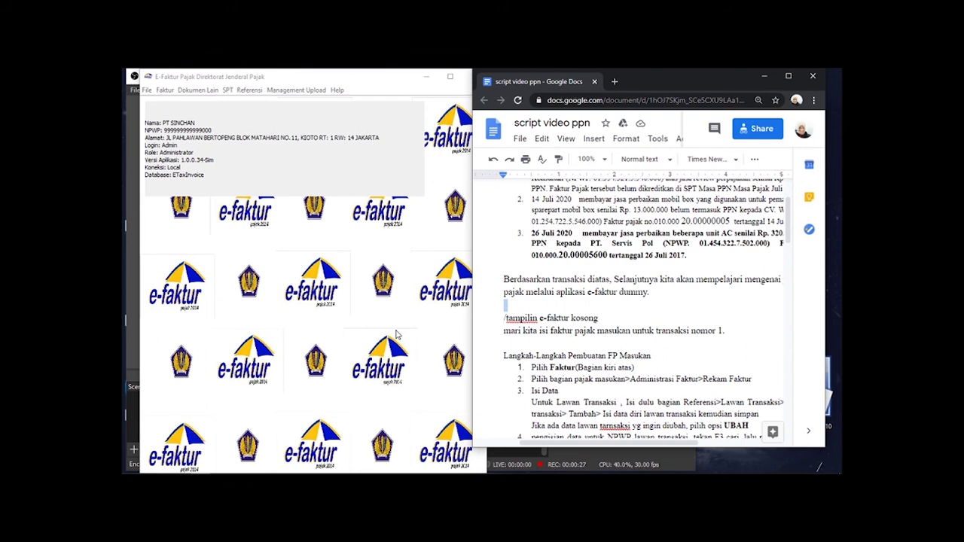
click(396, 334)
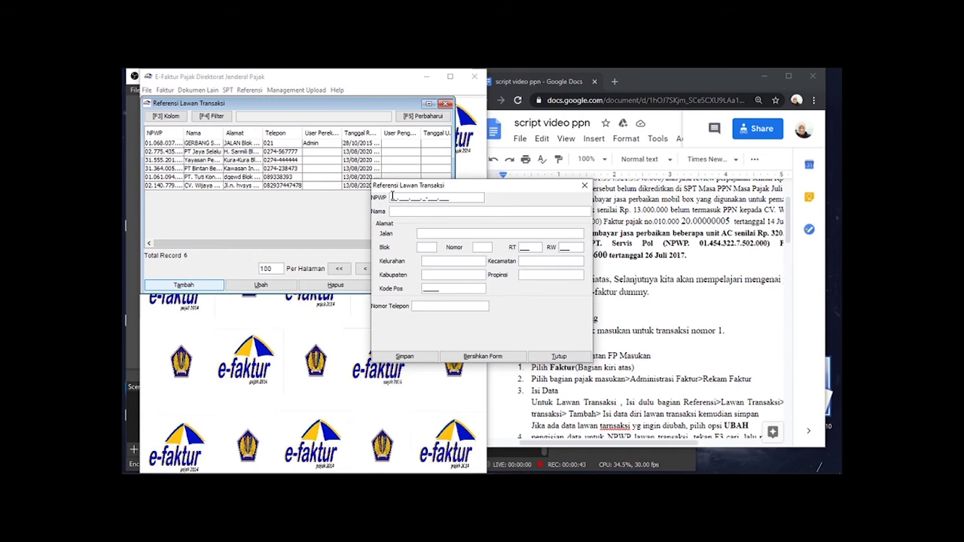
- Paste the NPWP, enter name PT.Servis Pol and its street address, then save the counterparty
click(392, 211)
text(PT.Serv)
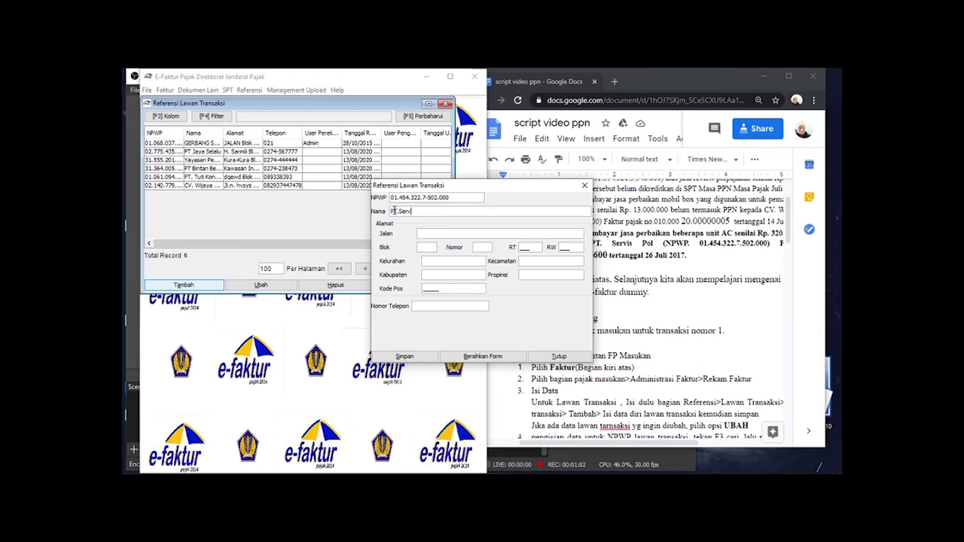
text(is Pol)
click(426, 233)
text(Jl.Ce)
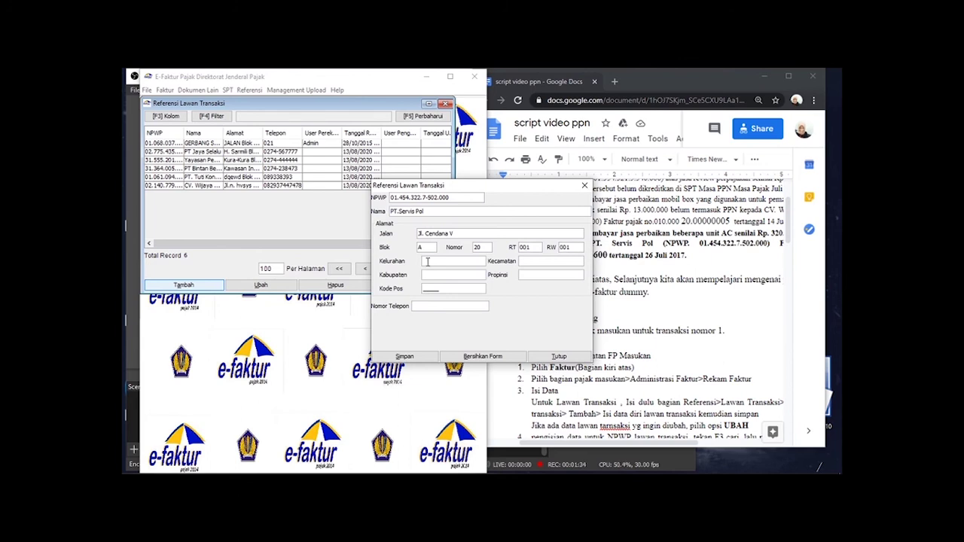
text(C)
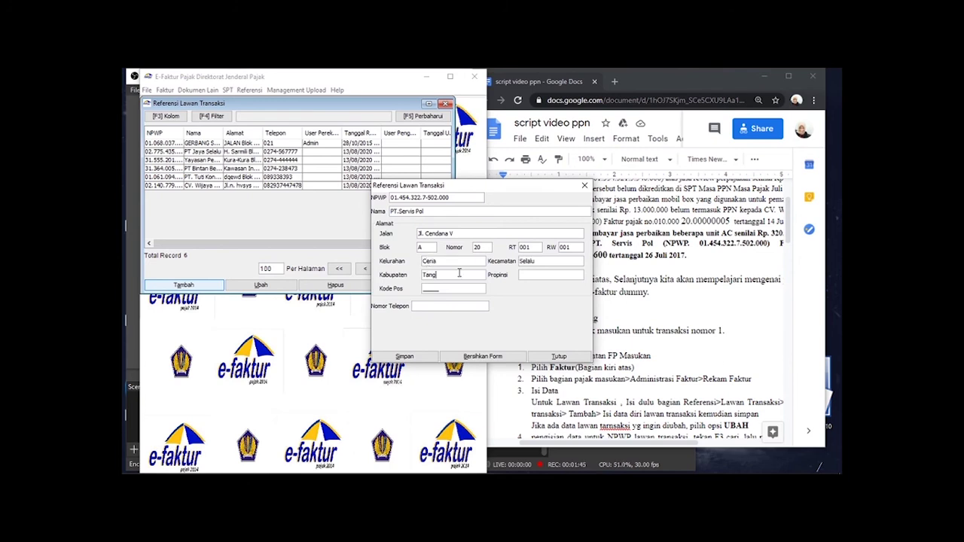
text(era)
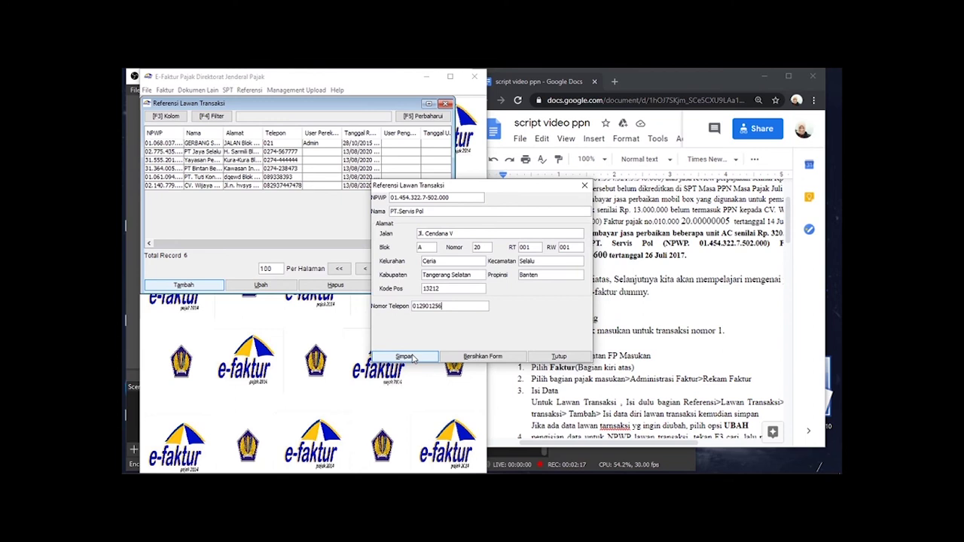
click(405, 356)
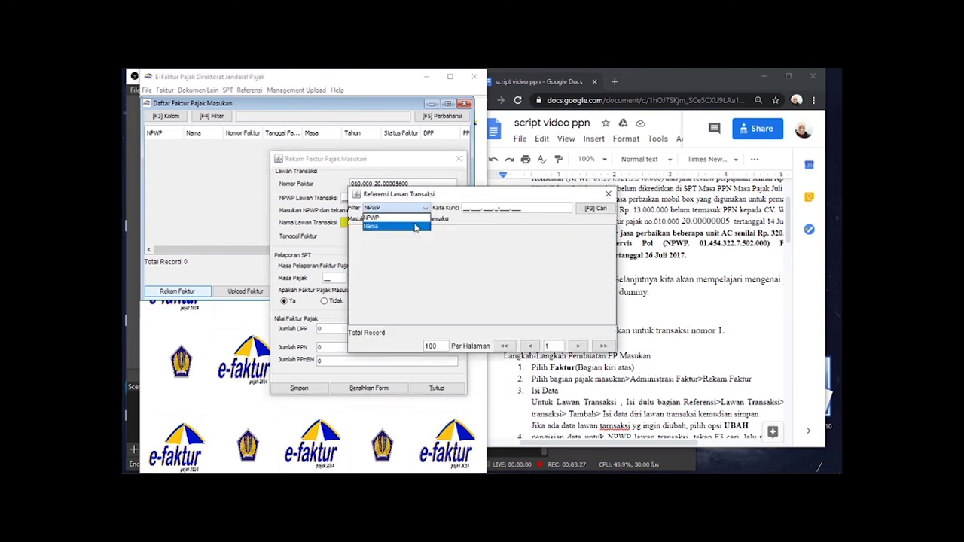
- Search the counterparty lookup by Nama for PT.Servis Pol
click(415, 226)
click(489, 212)
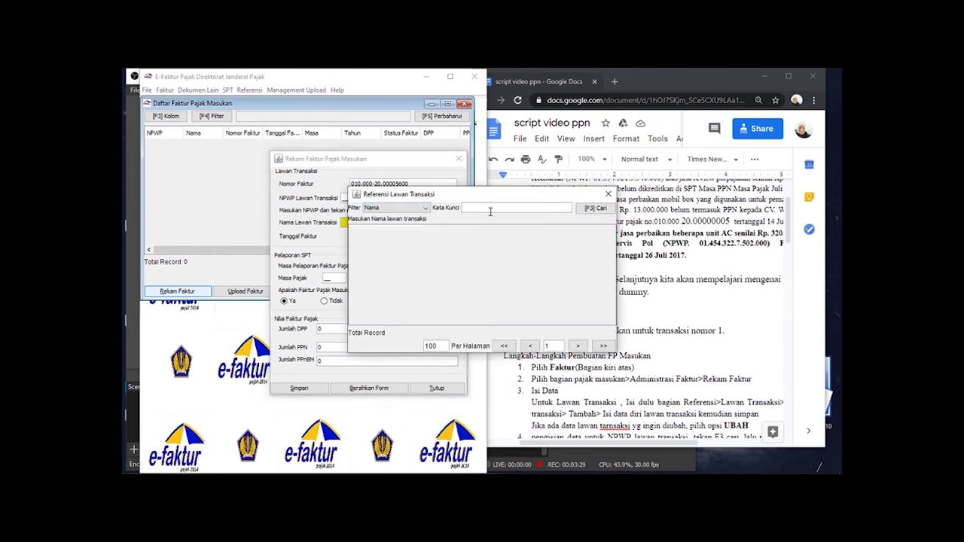
text(PT. Servis Pol)
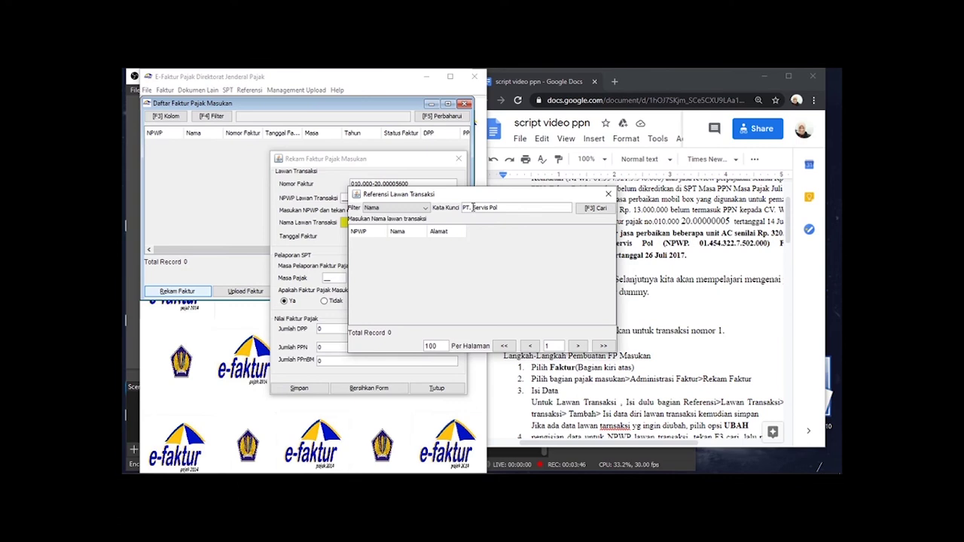
click(588, 210)
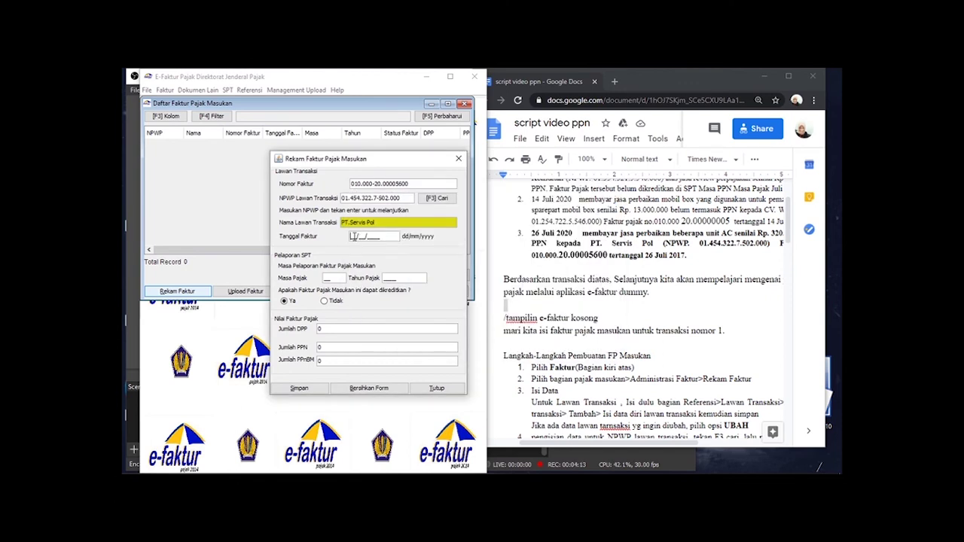
- Date PT.Servis Pol's invoice 17/07/2020 and save it without starting another
text(1)
text(7/07/2020)
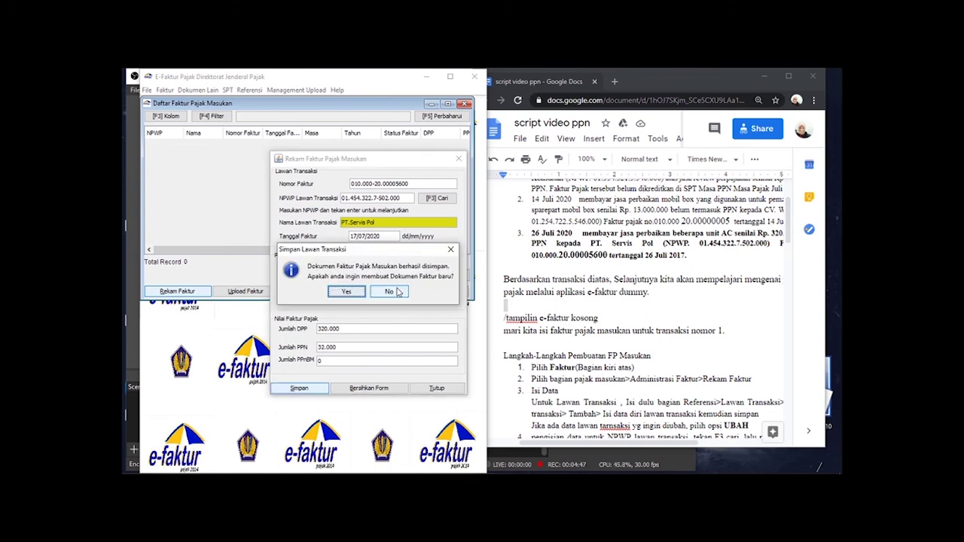
click(393, 292)
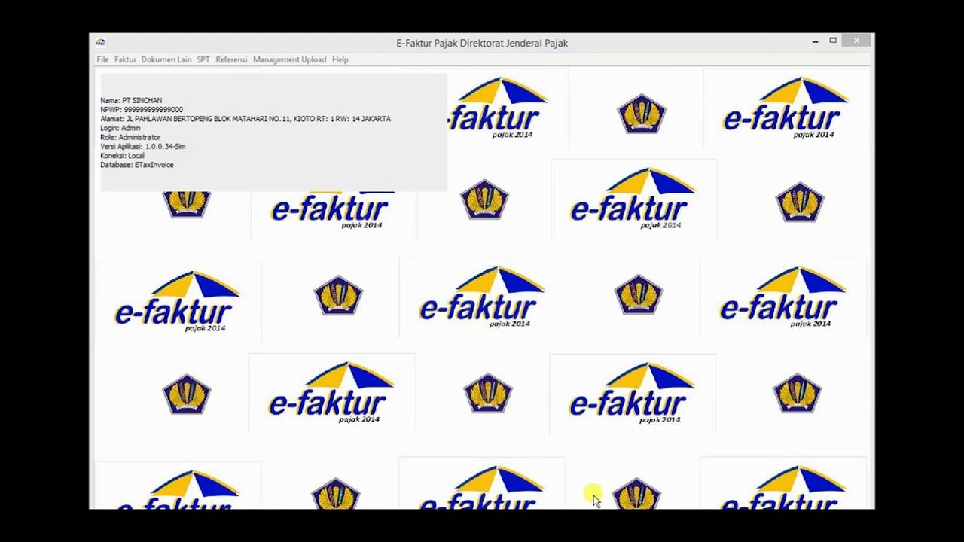
click(603, 521)
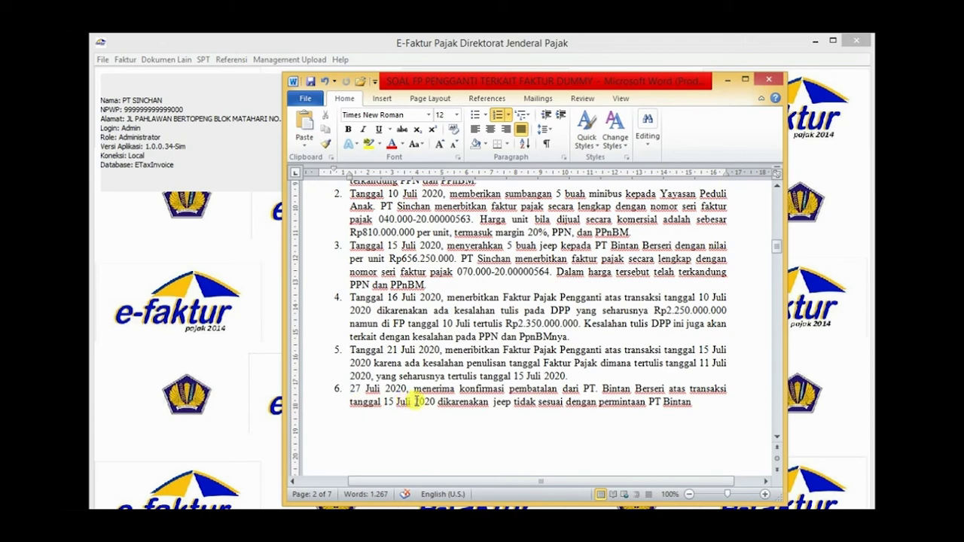
drag(445, 404, 450, 404)
click(461, 402)
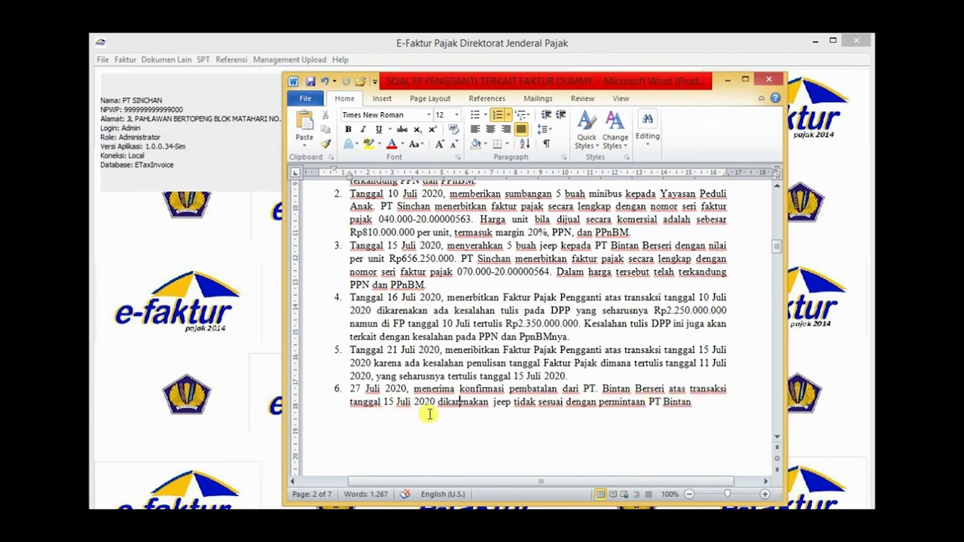
drag(444, 247, 576, 246)
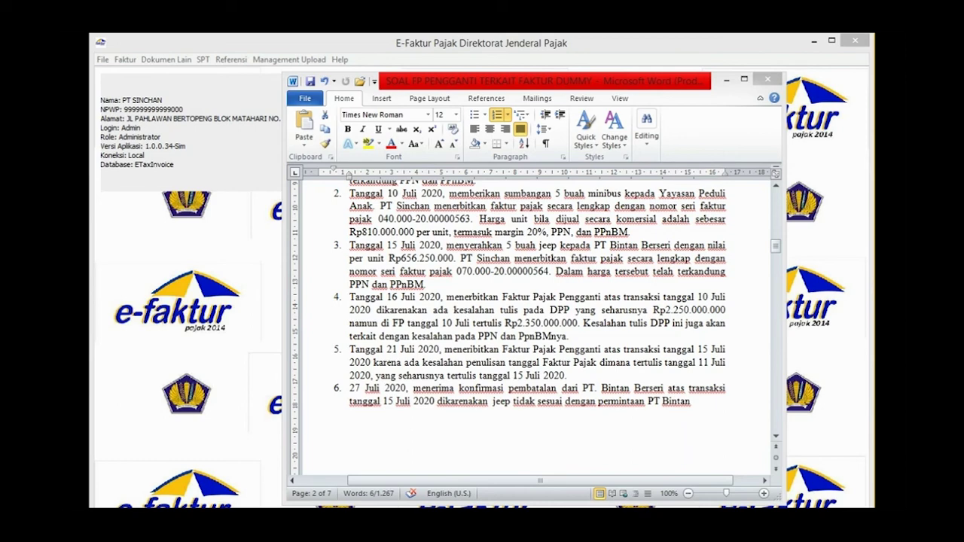
click(839, 265)
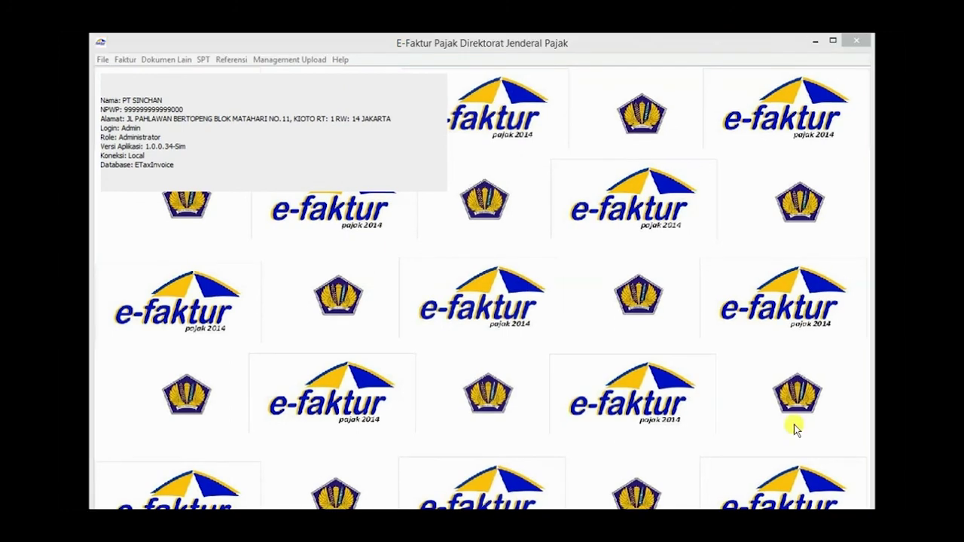
- Open Daftar Faktur Pajak Keluaran and select PT Bintan Berseri invoice 071.000-20.00000003
click(125, 62)
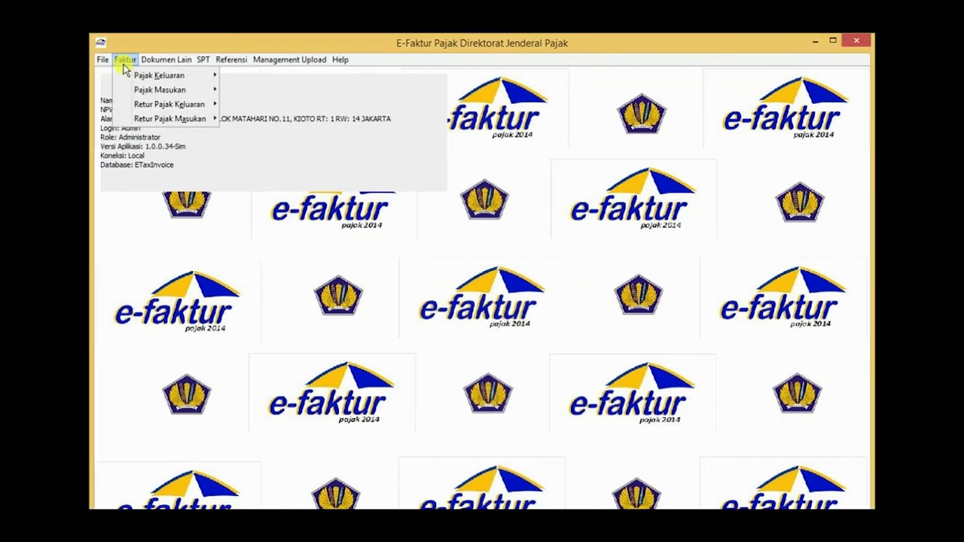
mouse_move(128, 76)
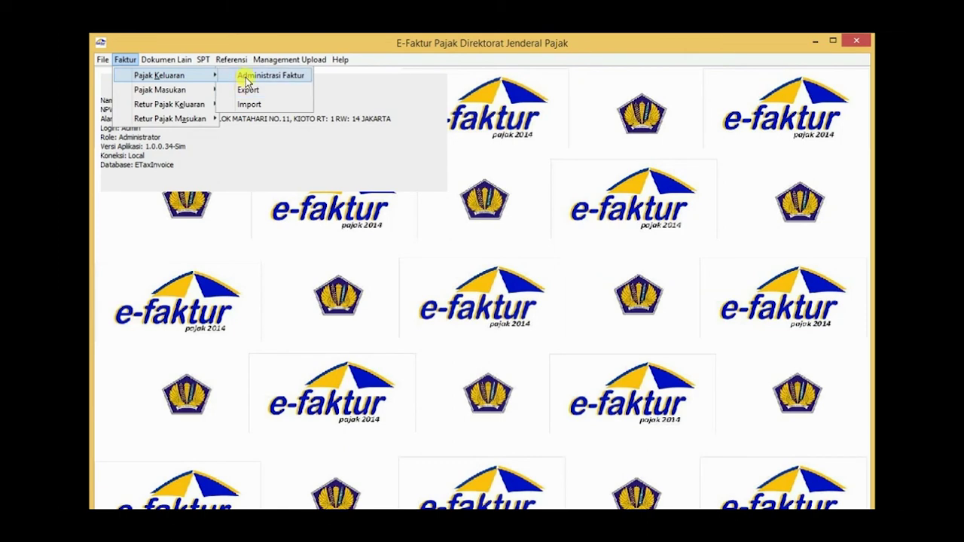
click(247, 81)
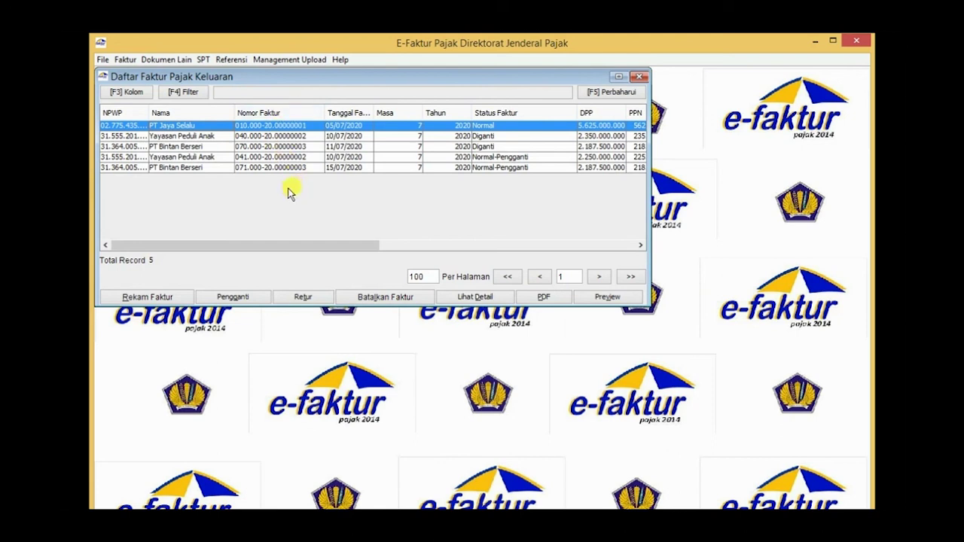
click(197, 169)
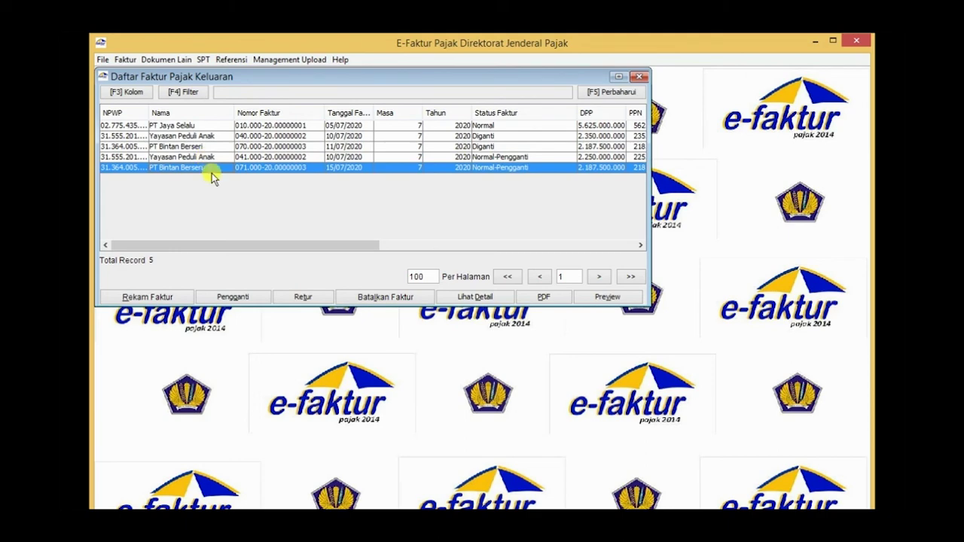
- Cancel invoice 071.000-20.00000003 with Batalkan Faktur, confirming and acknowledging the success message
click(387, 298)
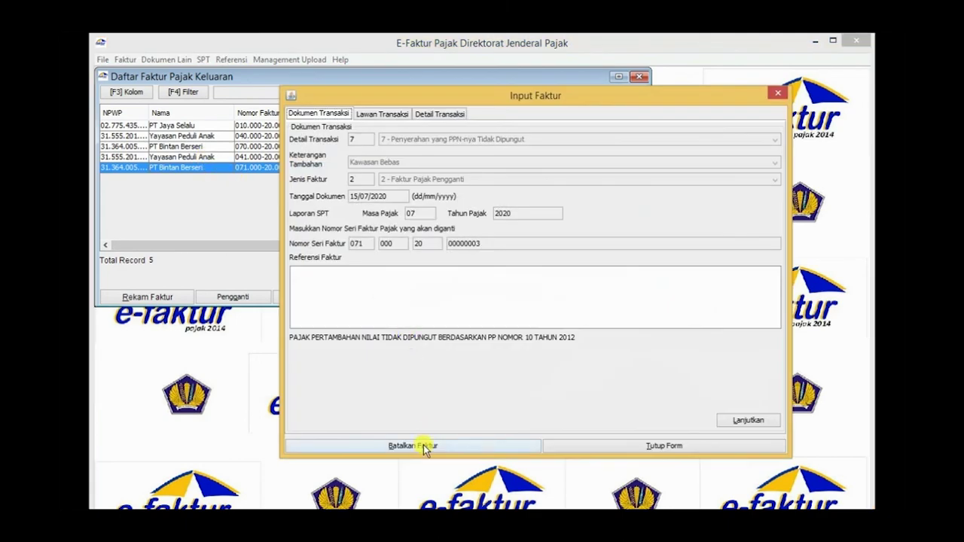
click(422, 447)
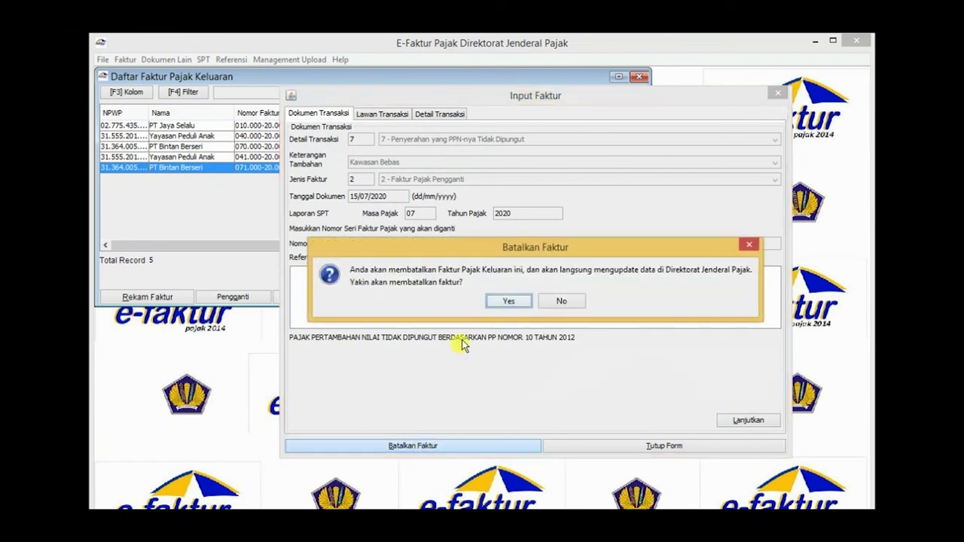
click(513, 302)
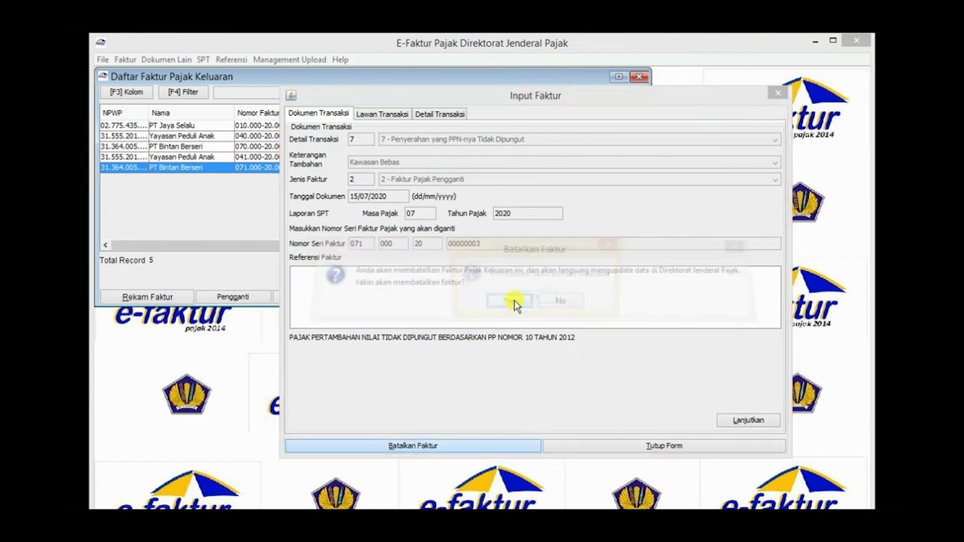
click(532, 301)
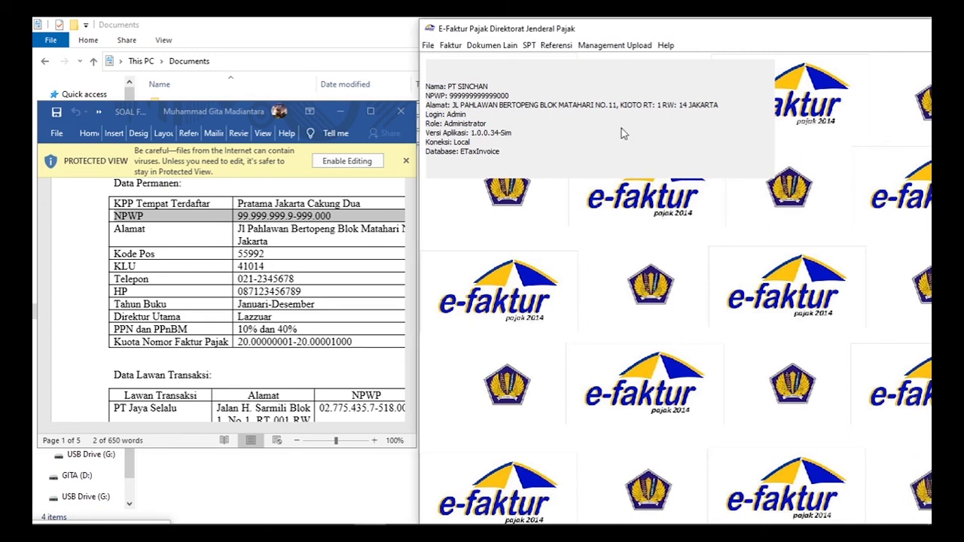
- In the PKP address profile, enter the company's postal code field value and mobile phone number
click(616, 47)
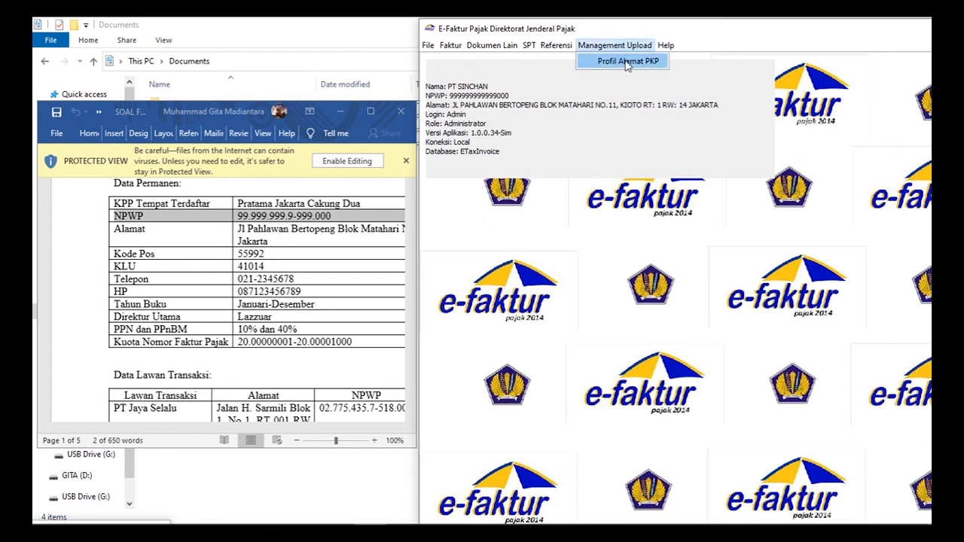
click(625, 61)
drag(391, 158, 496, 145)
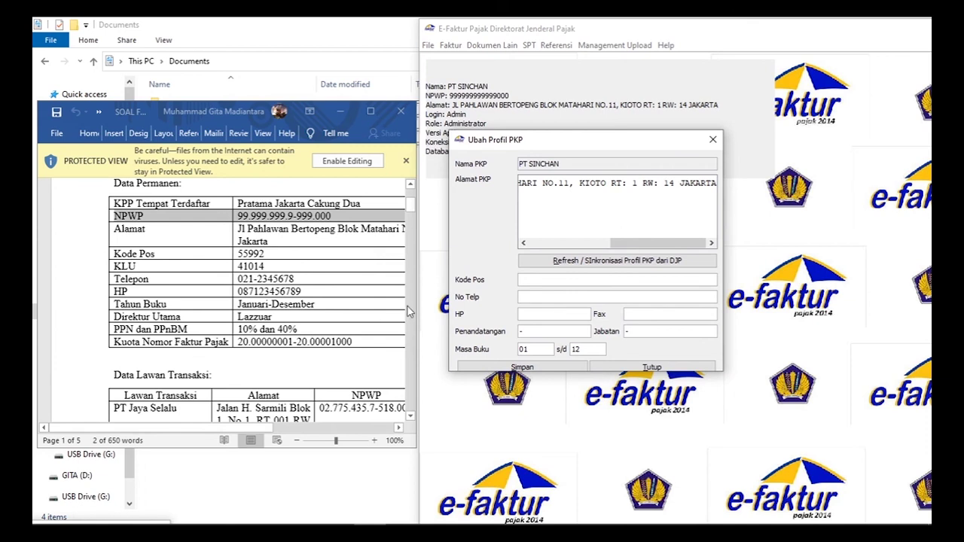
click(544, 281)
text(5599)
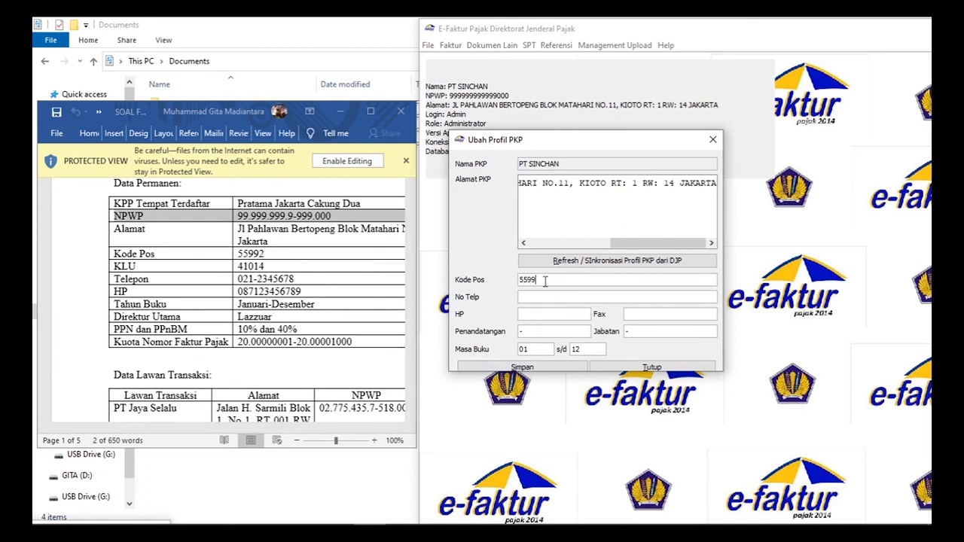
text(2021-2345678)
click(549, 314)
text(0871234)
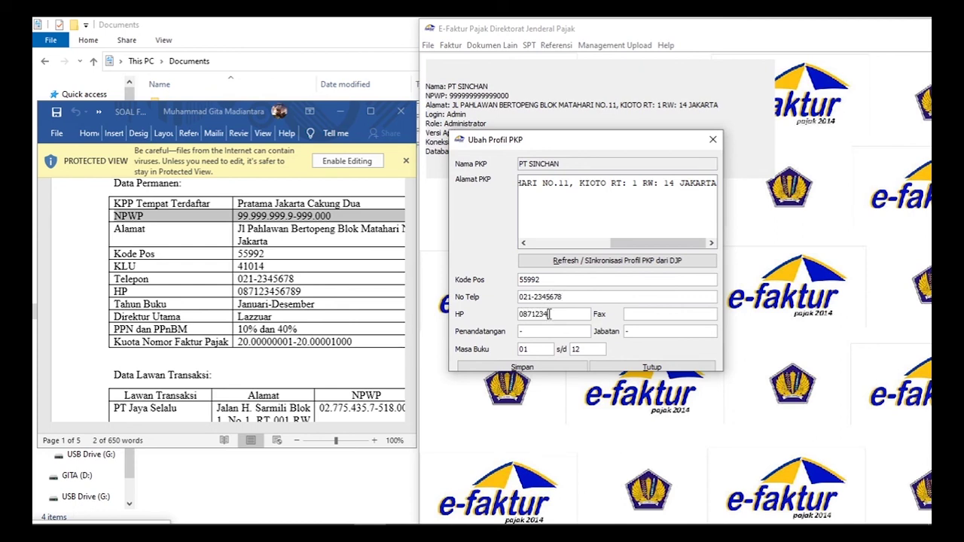
text(56789)
click(628, 315)
- Enter the director's name as signer with position Direktur and save the profile
double_click(560, 332)
text(Lazzuar)
double_click(664, 332)
text(Direktur)
click(523, 367)
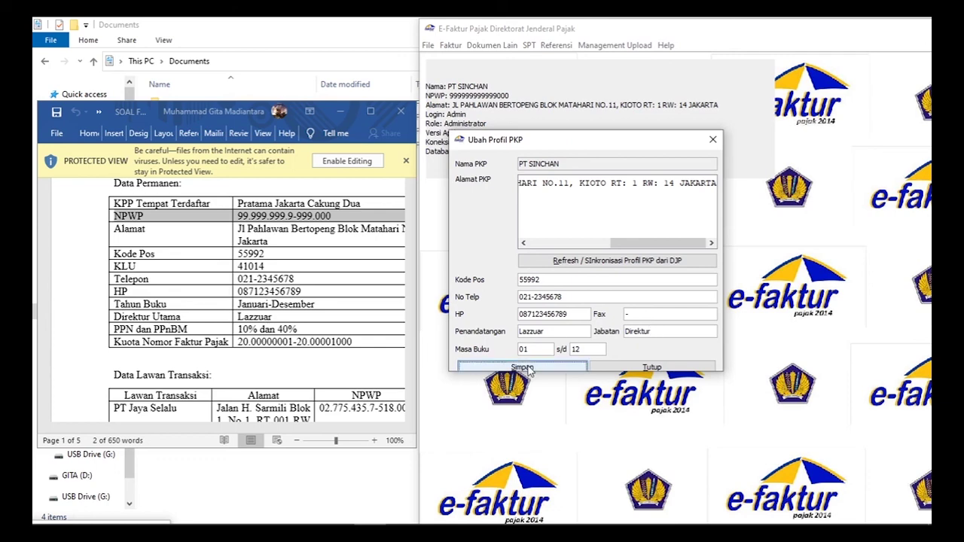
click(585, 282)
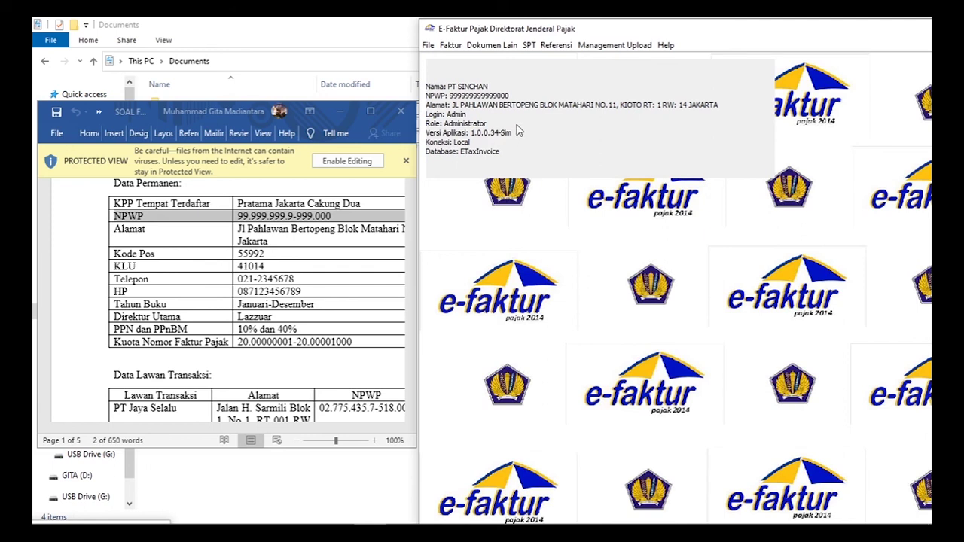
- Set the posting period to July (07) with tax year 2020
click(529, 46)
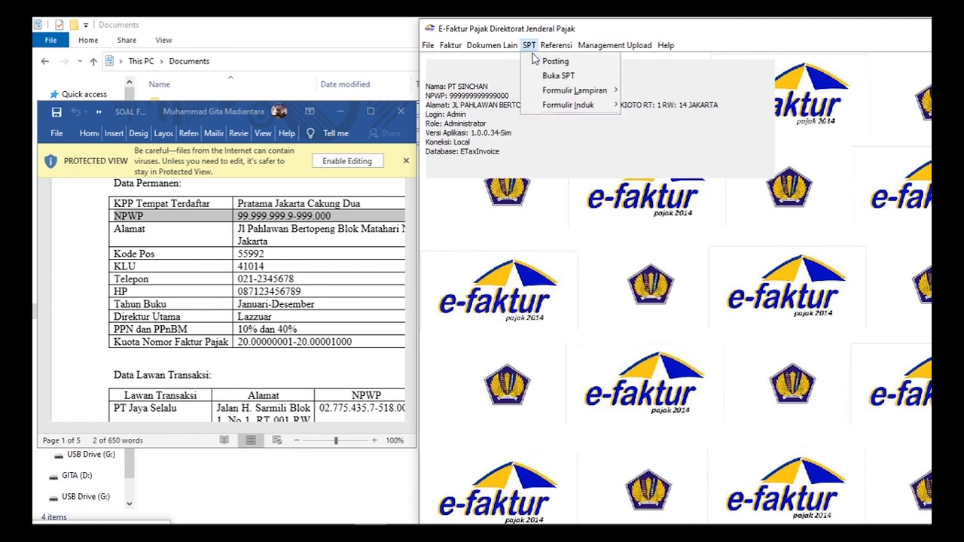
click(555, 61)
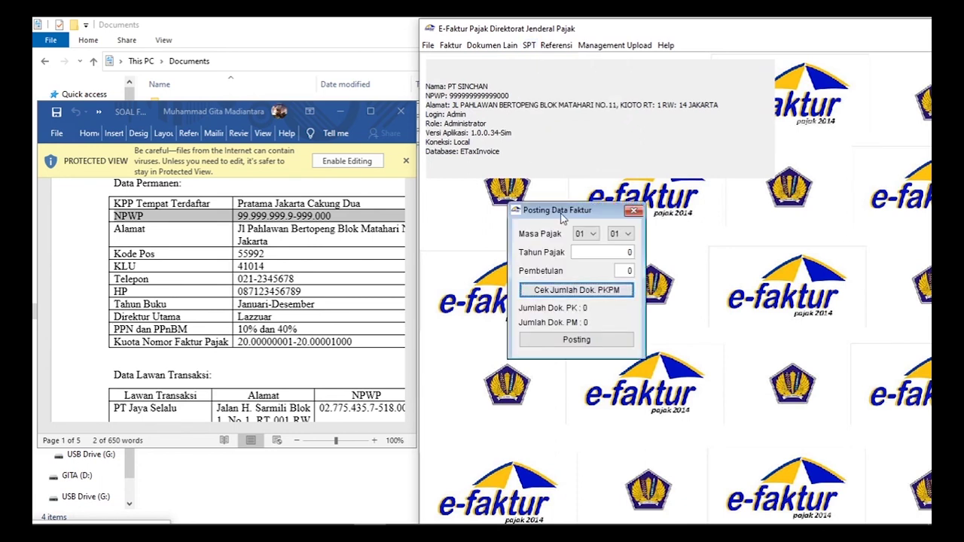
drag(543, 212, 535, 175)
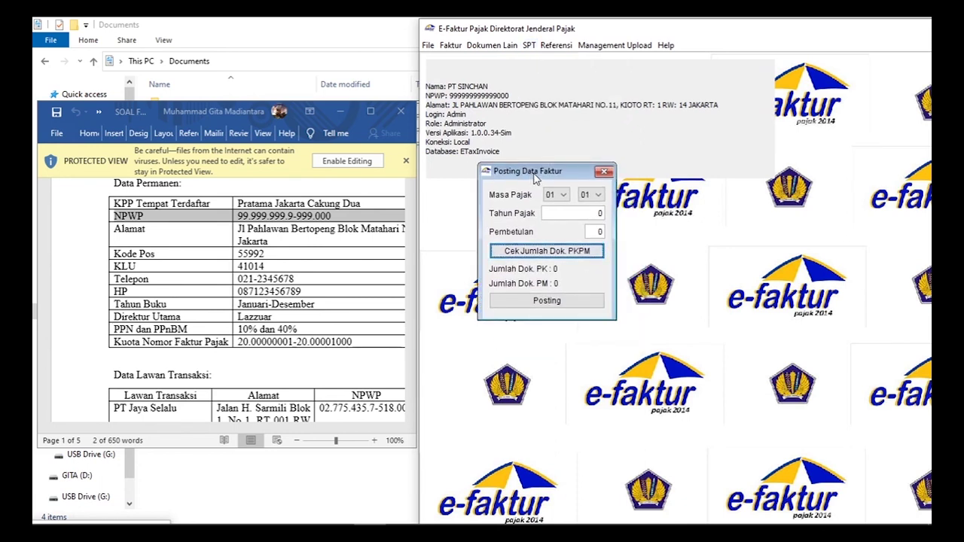
click(564, 196)
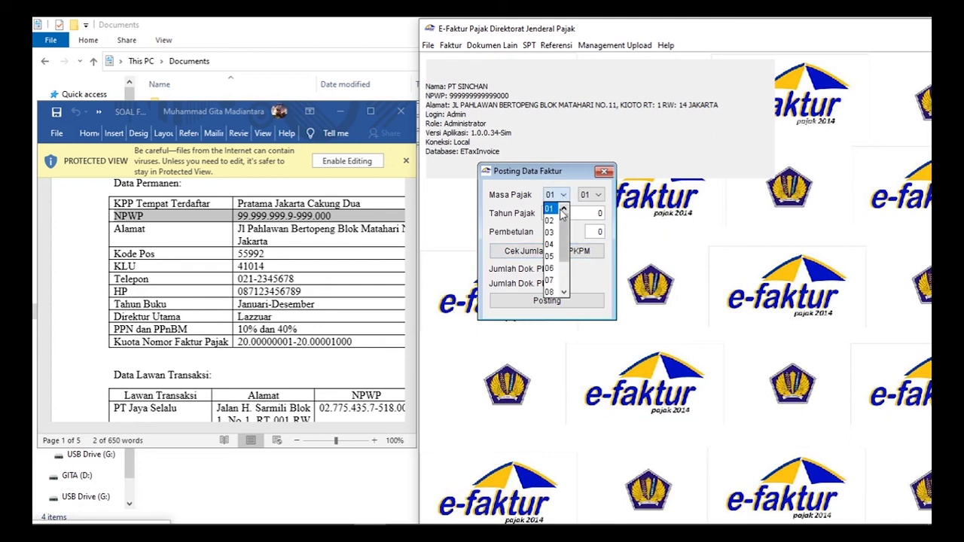
click(551, 280)
double_click(598, 213)
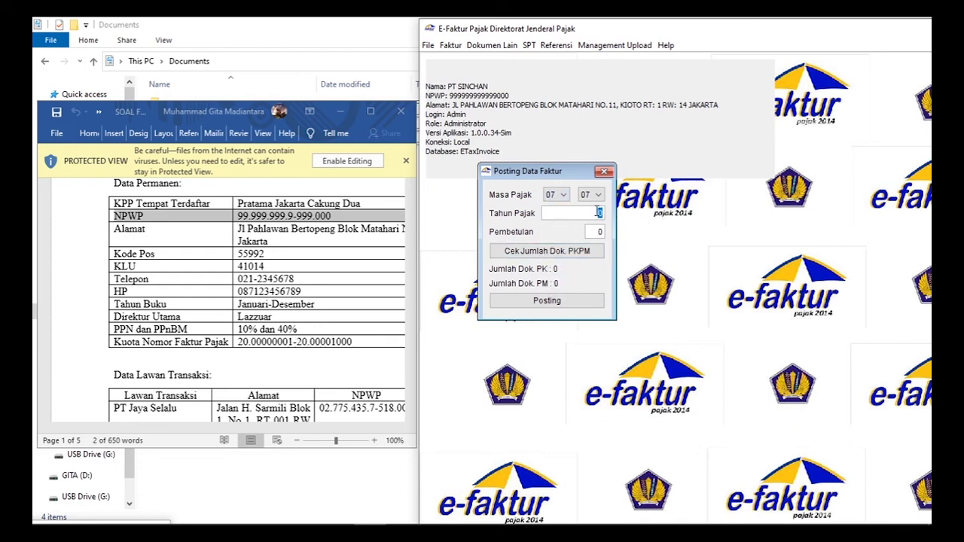
text(2020)
- Count the 5 output and 3 input documents and post them into a new SPT
click(560, 252)
click(561, 252)
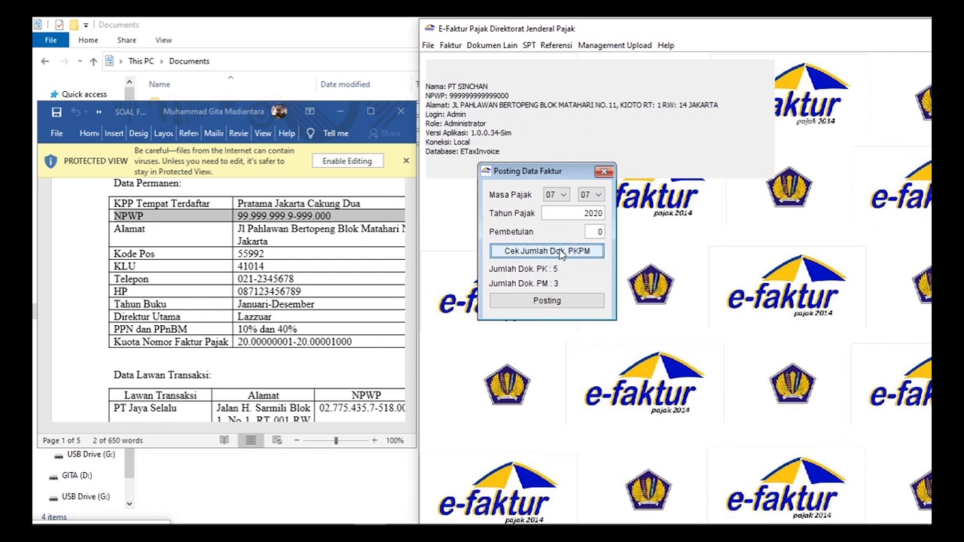
click(568, 301)
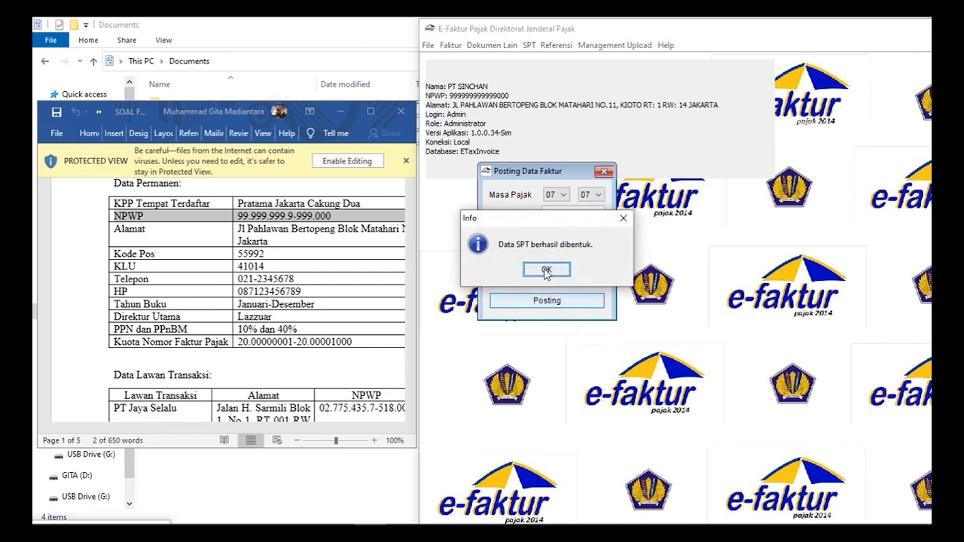
click(546, 270)
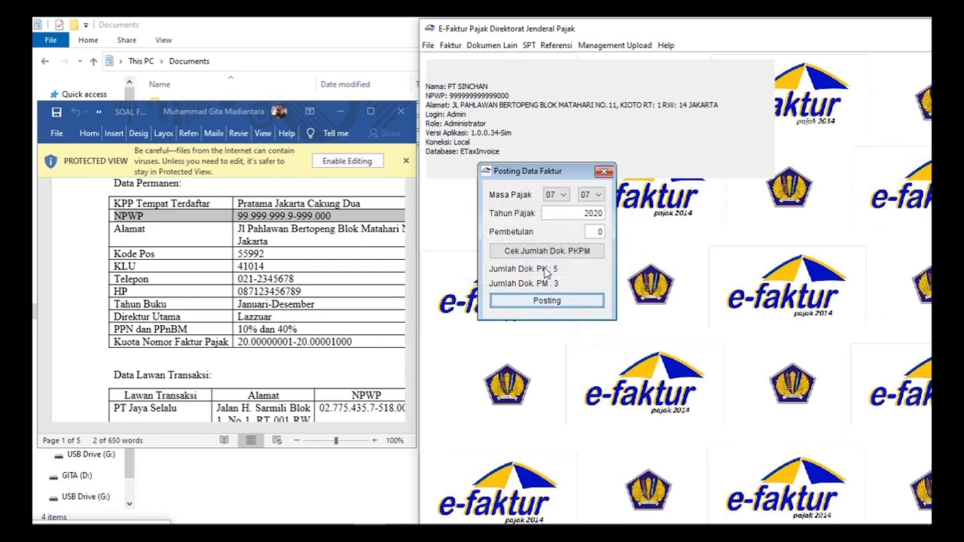
click(603, 173)
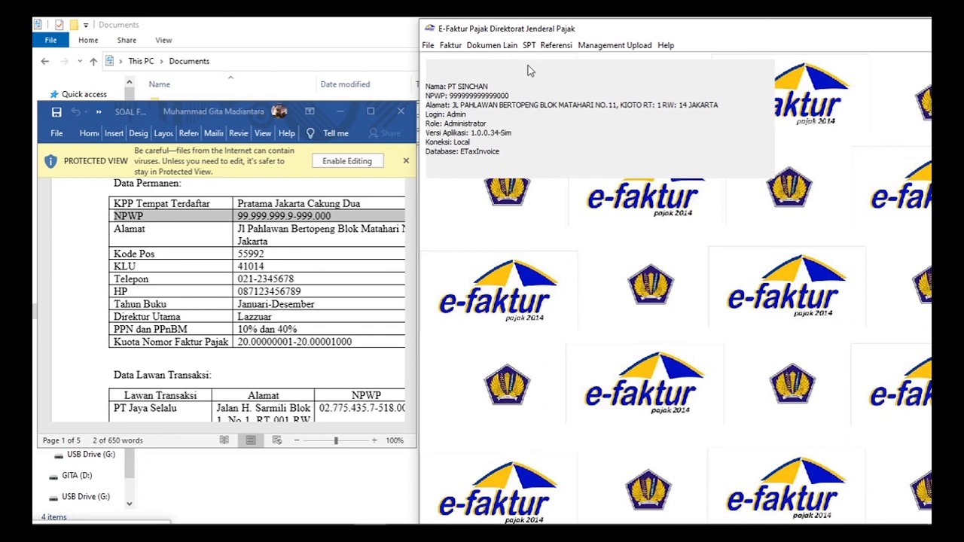
click(528, 46)
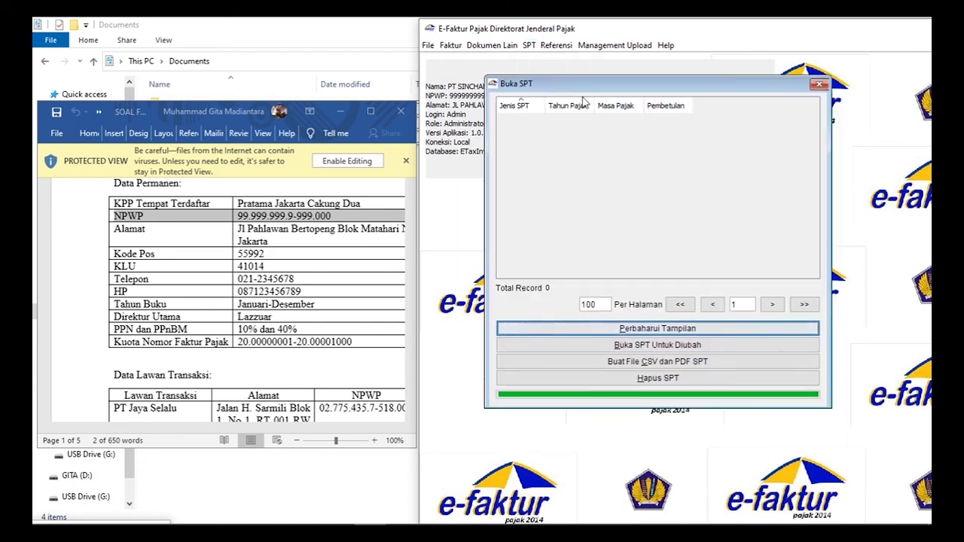
- Refresh the saved returns and open the 7-2020 SPT Masa PPN 1111 row for editing
click(646, 329)
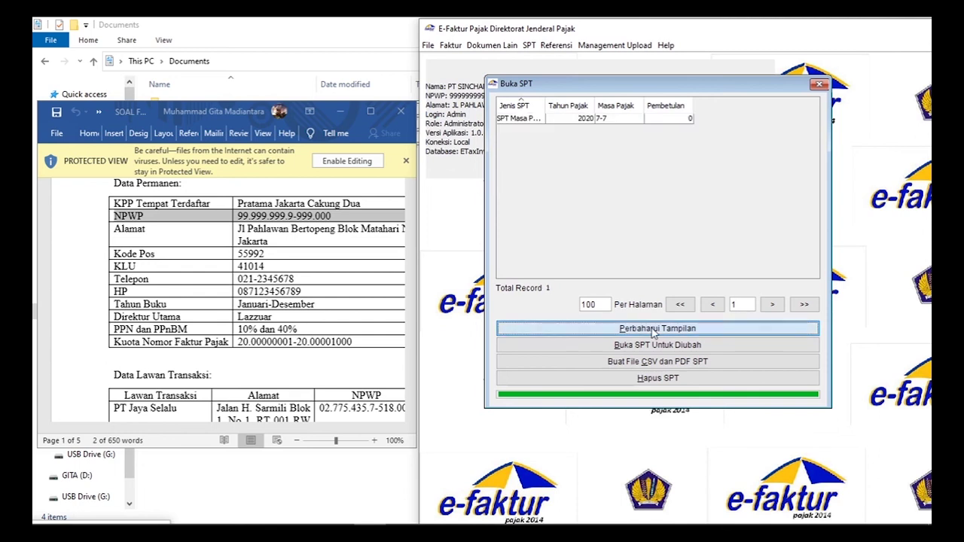
click(527, 119)
drag(539, 106, 570, 106)
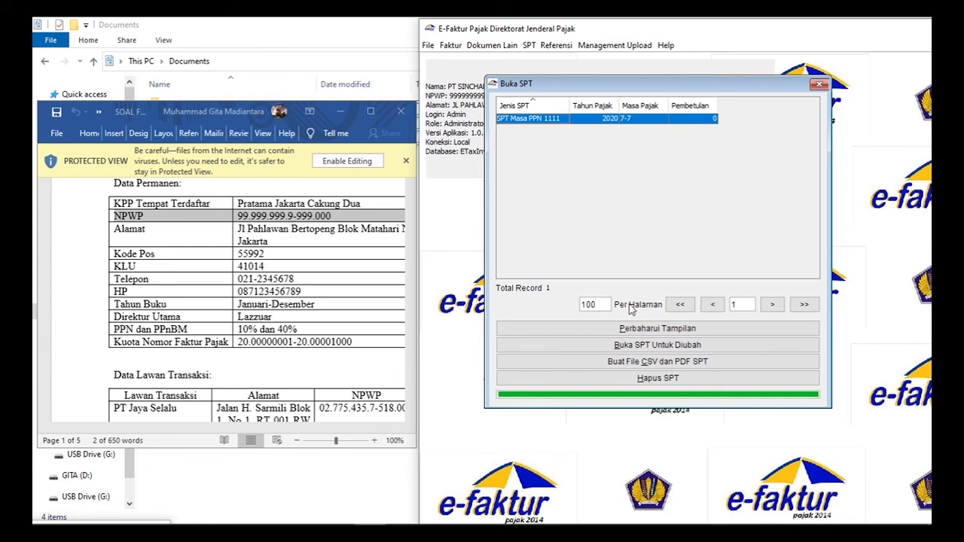
click(657, 348)
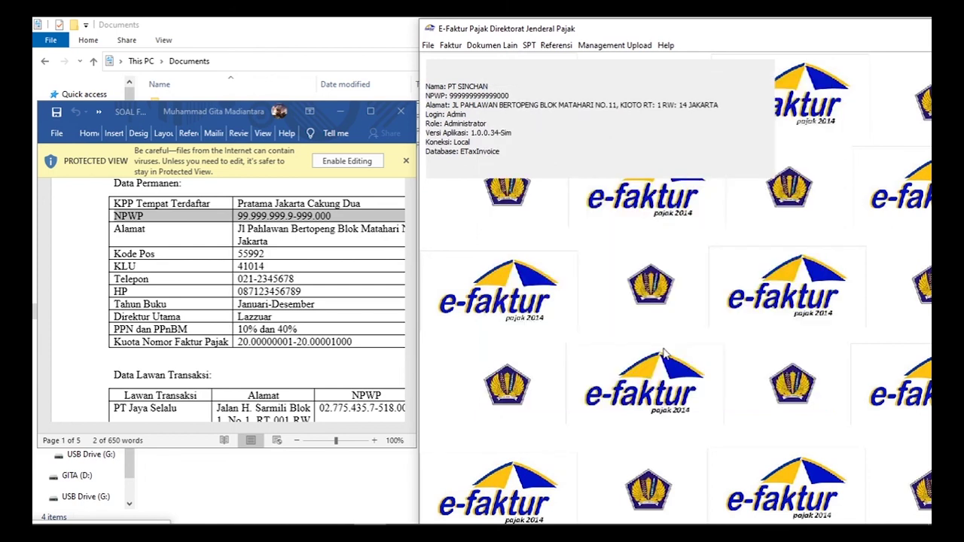
click(530, 46)
mouse_move(571, 106)
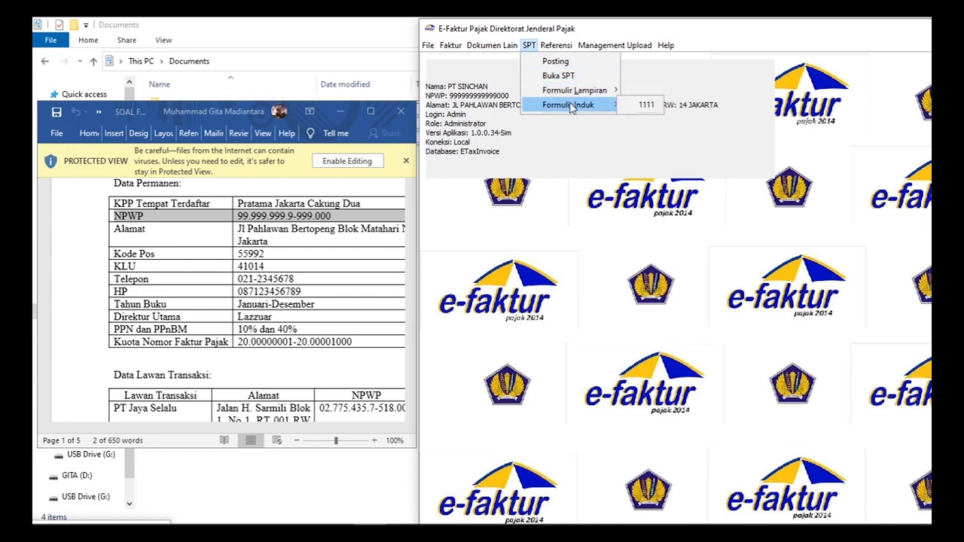
click(636, 105)
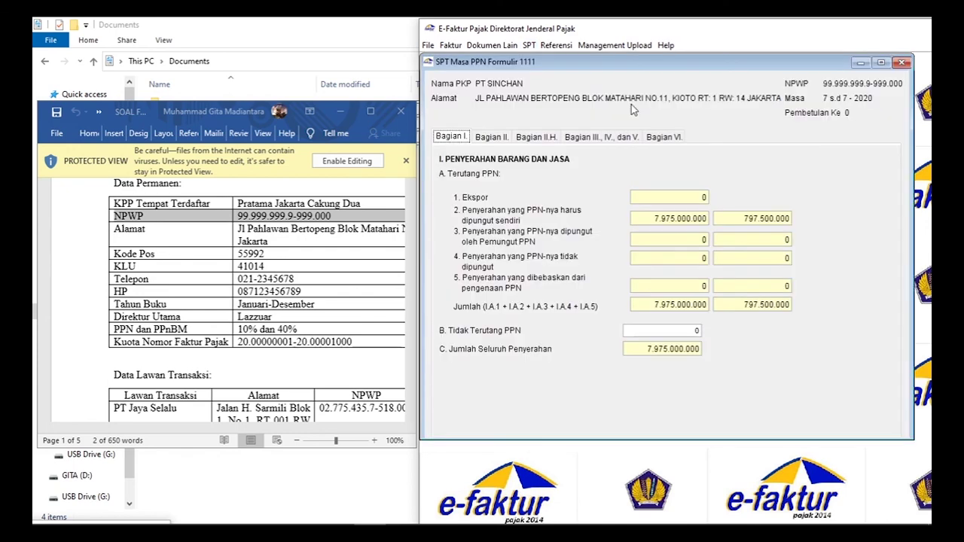
click(508, 145)
click(754, 198)
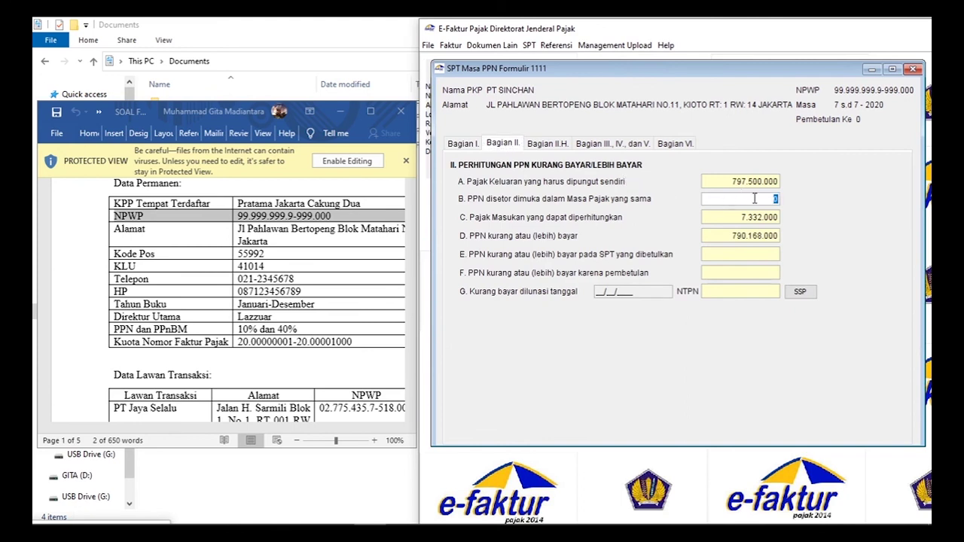
text(797500000)
click(588, 143)
click(878, 326)
text(31)
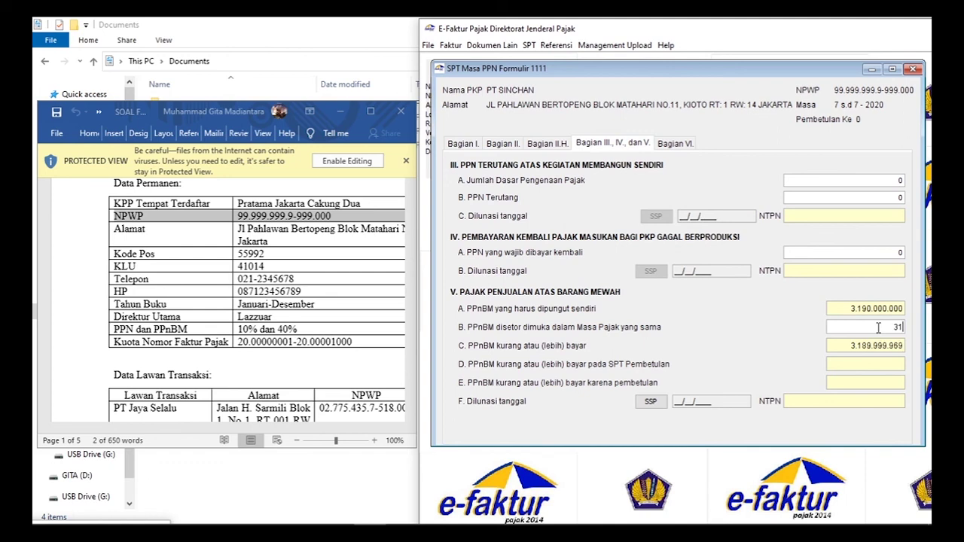
text(90000000)
click(678, 146)
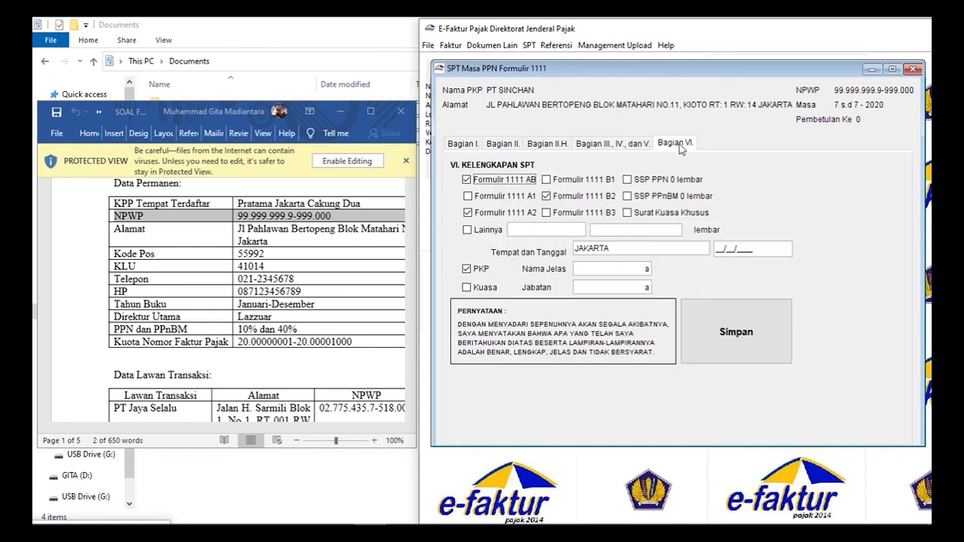
- Enter signing date 10/08/2020 in Bagian VI, save the 1111 return, and close the form
click(720, 247)
text(10/08/2020)
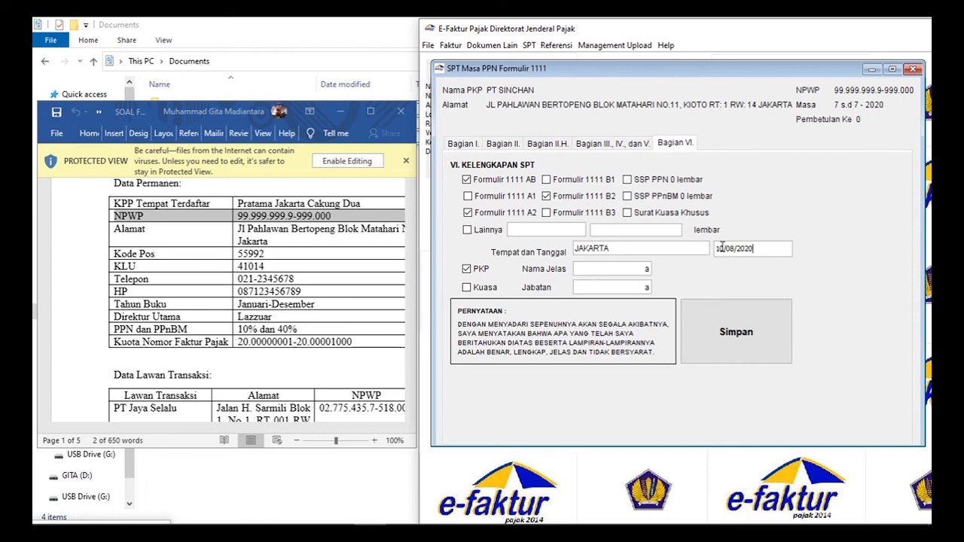
click(733, 338)
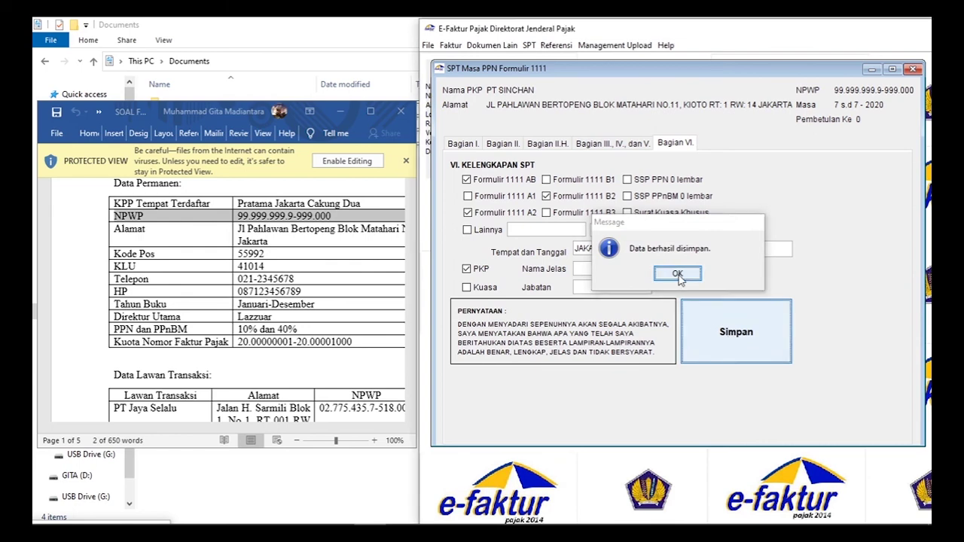
click(679, 276)
click(912, 69)
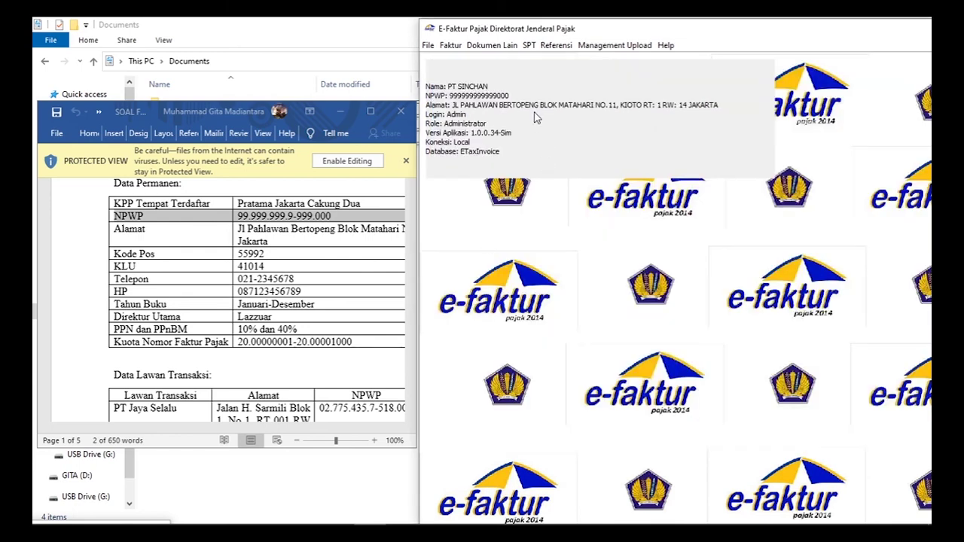
- Export the July 2020 SPT 1111 as CSV and PDF into Documents, then maximize the folder window
click(530, 46)
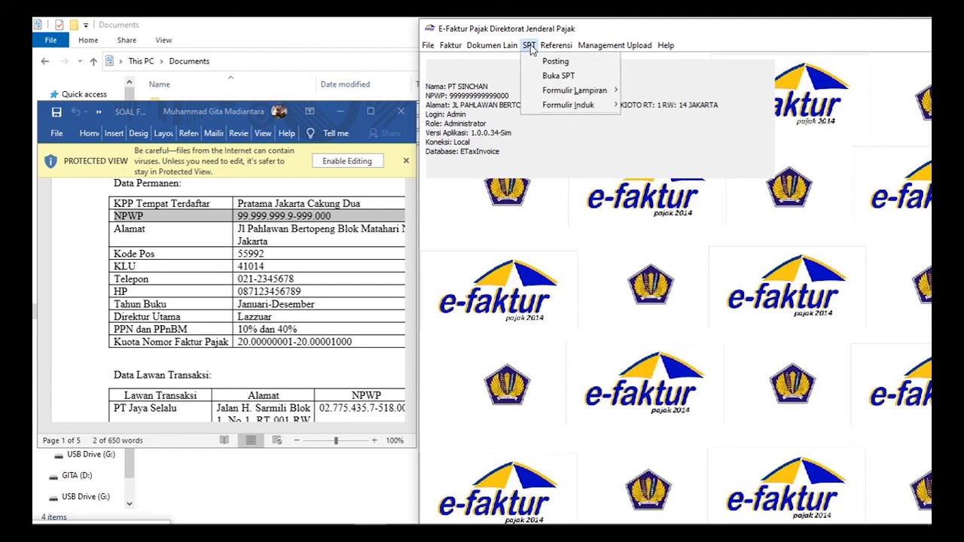
click(558, 75)
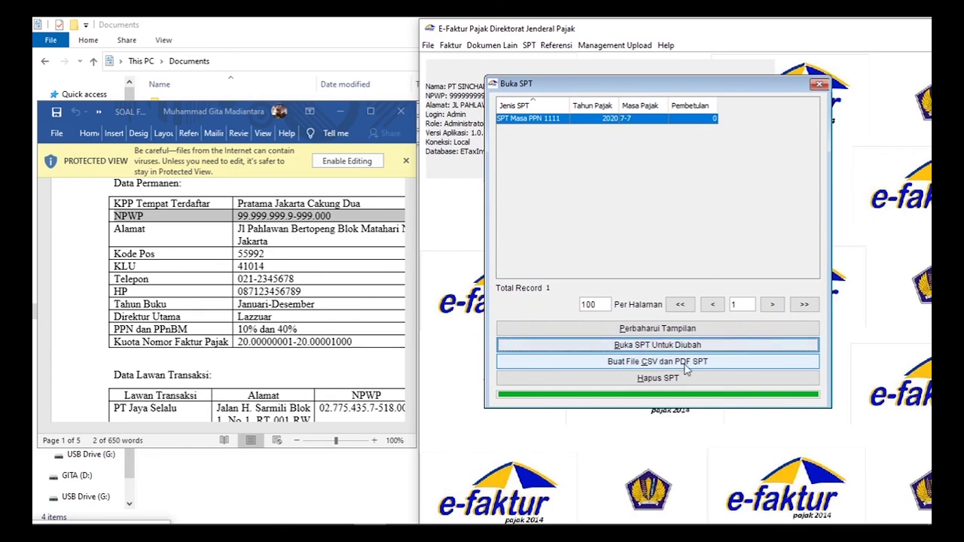
click(685, 363)
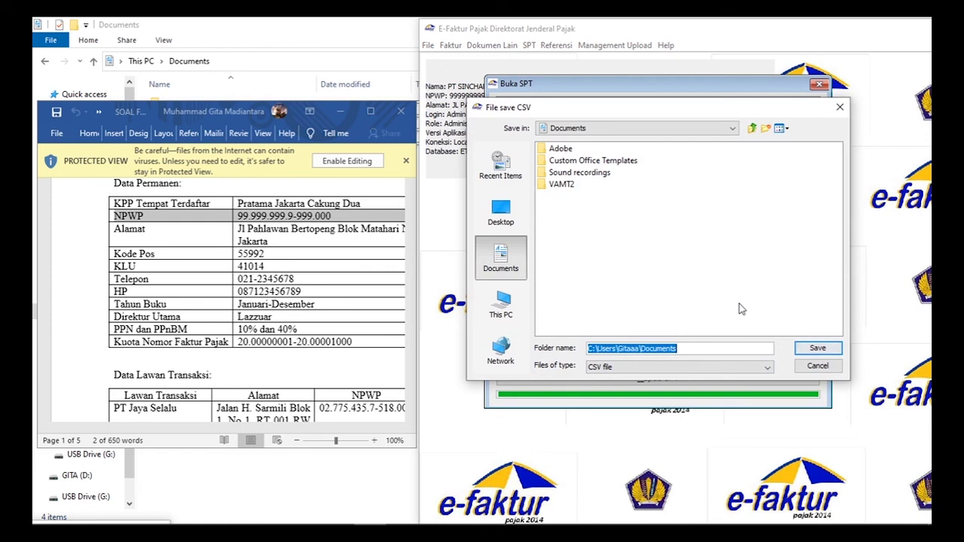
click(823, 351)
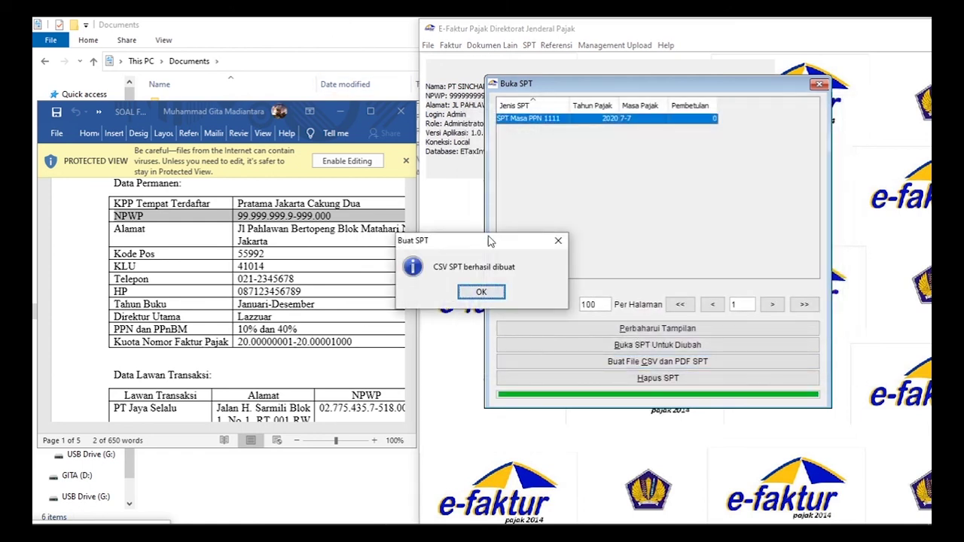
click(480, 292)
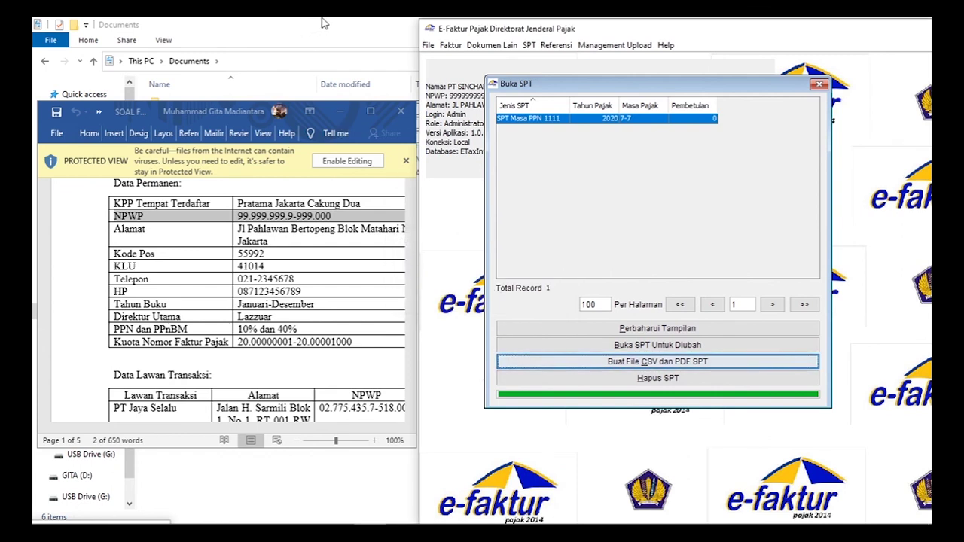
double_click(324, 23)
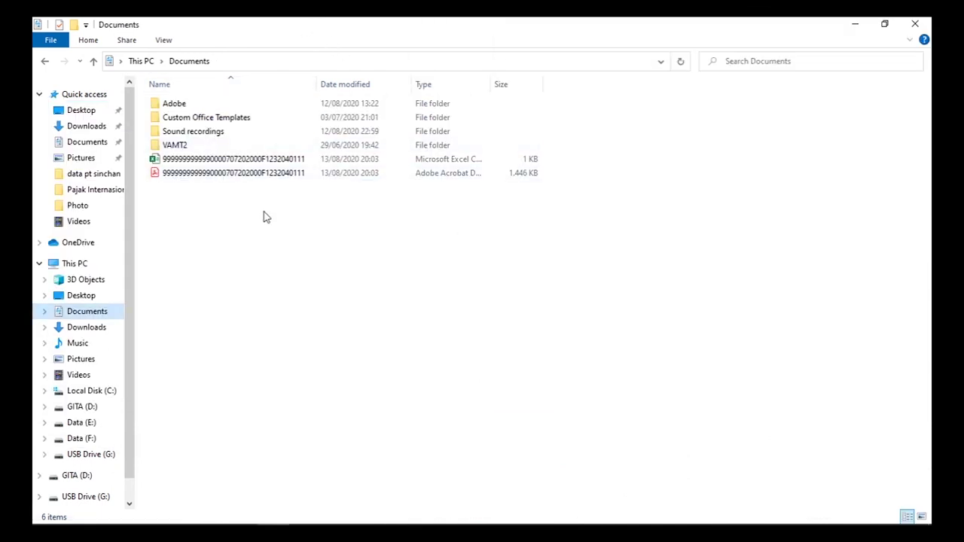
- Open the exported SPT PDF in Acrobat Reader at 100% zoom and scroll through the pages
double_click(265, 175)
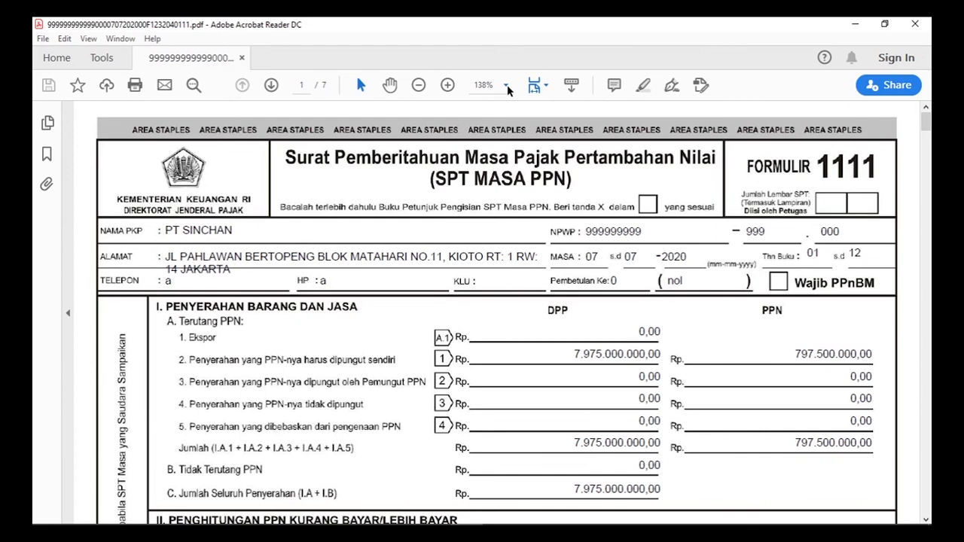
click(507, 88)
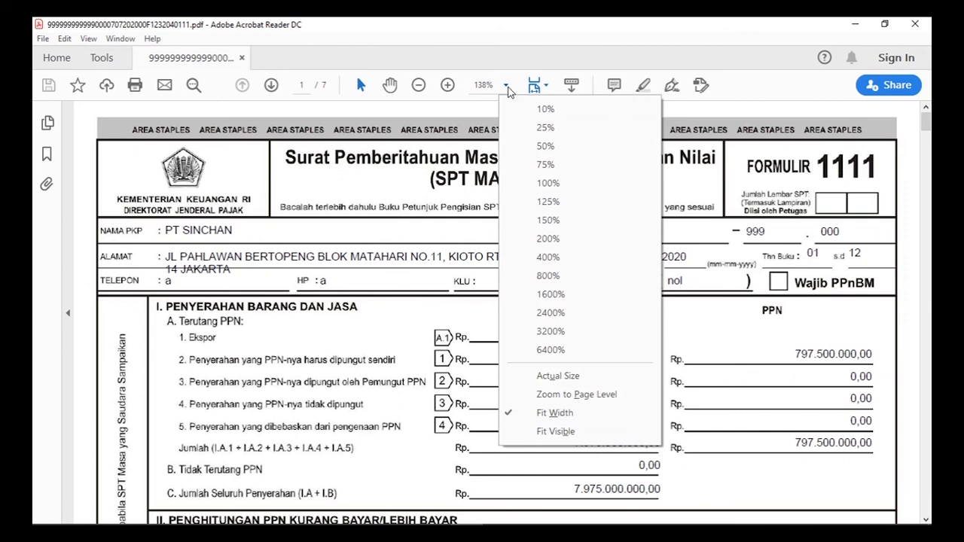
click(547, 183)
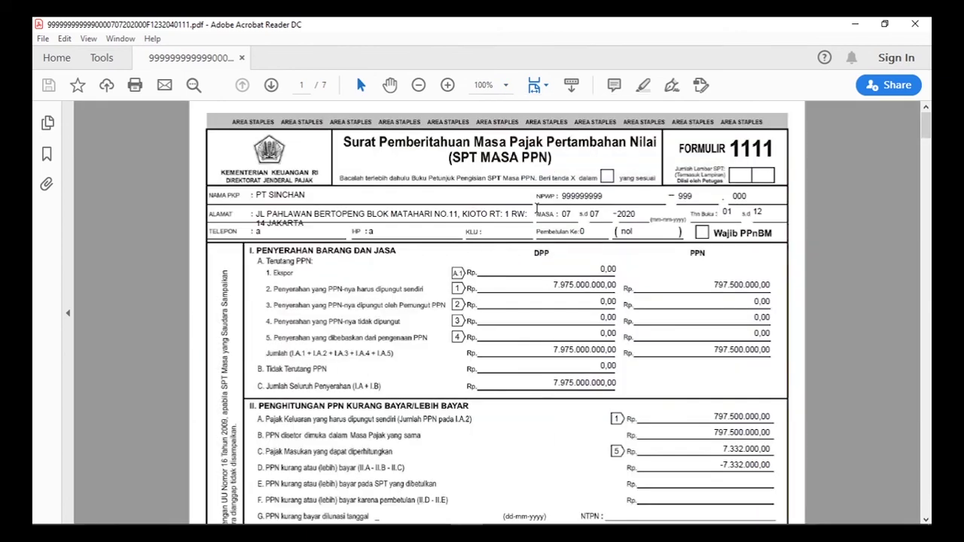
scroll(542, 213, down, 1)
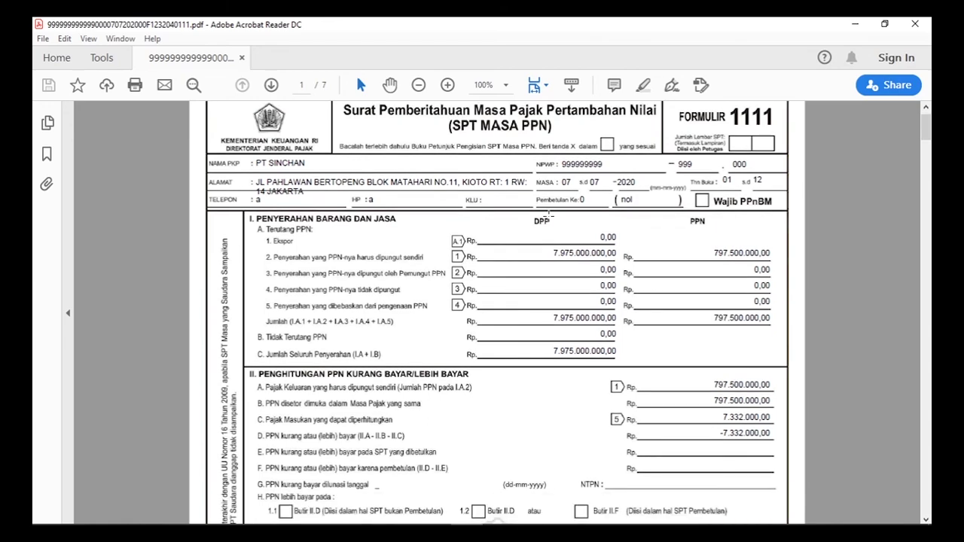
scroll(508, 205, down, 6)
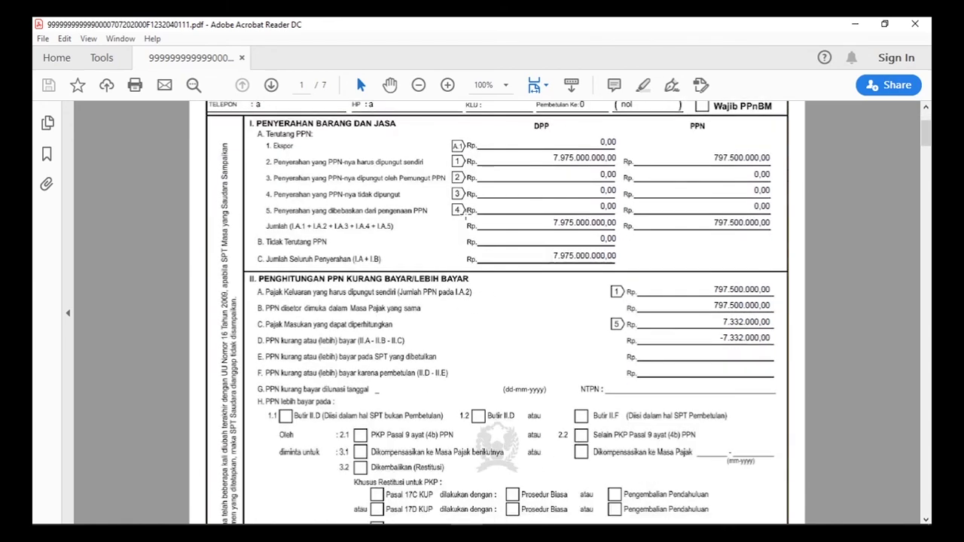
scroll(508, 205, down, 20)
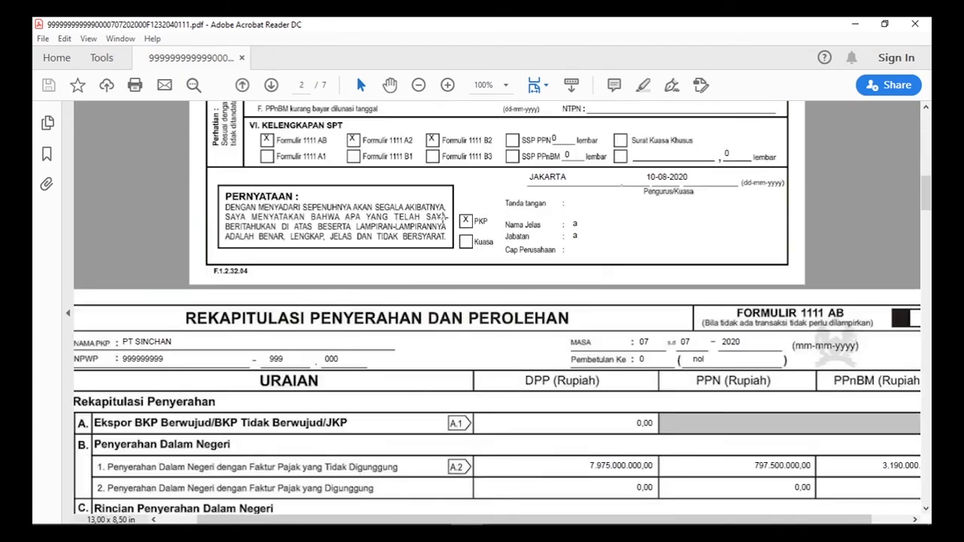
scroll(477, 225, down, 2)
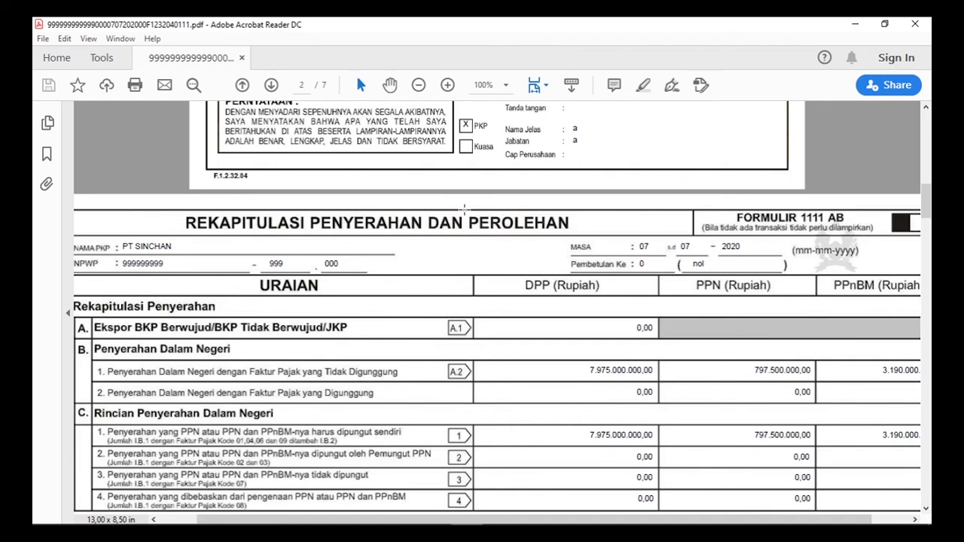
scroll(465, 209, down, 2)
scroll(465, 210, down, 16)
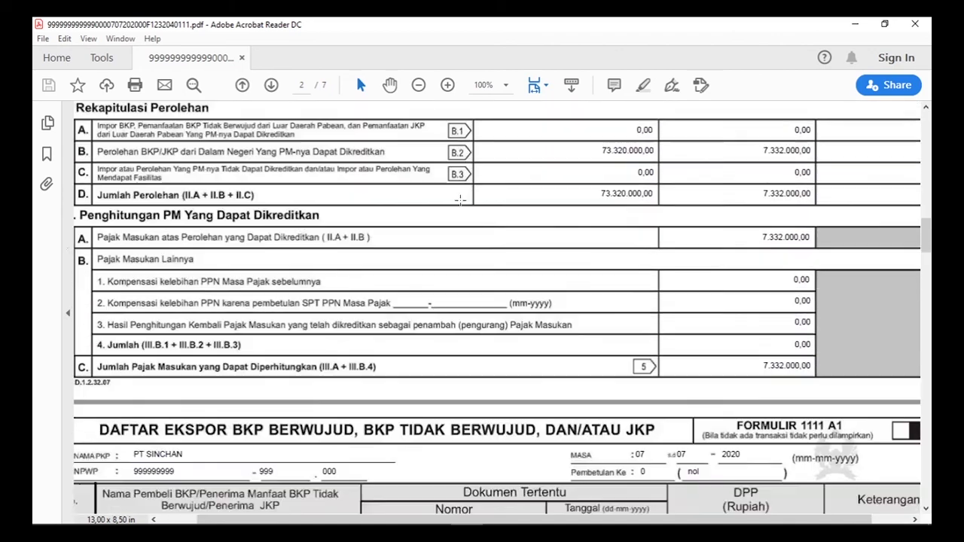
scroll(606, 320, down, 4)
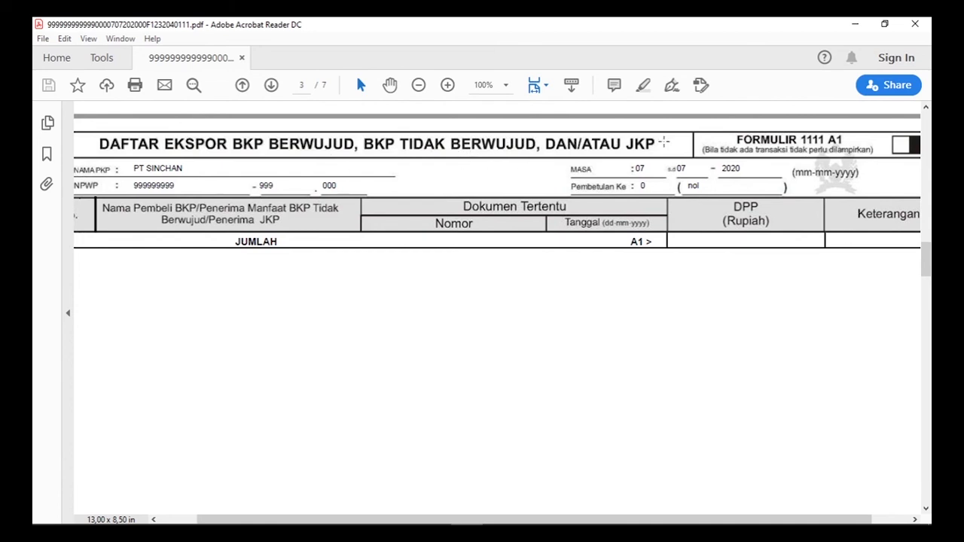
scroll(616, 171, down, 10)
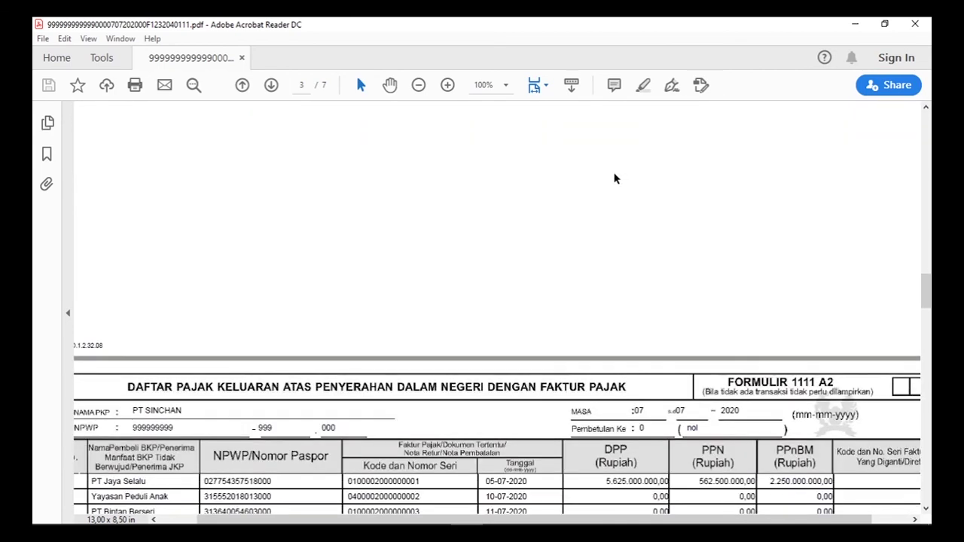
scroll(594, 179, down, 5)
scroll(678, 172, up, 2)
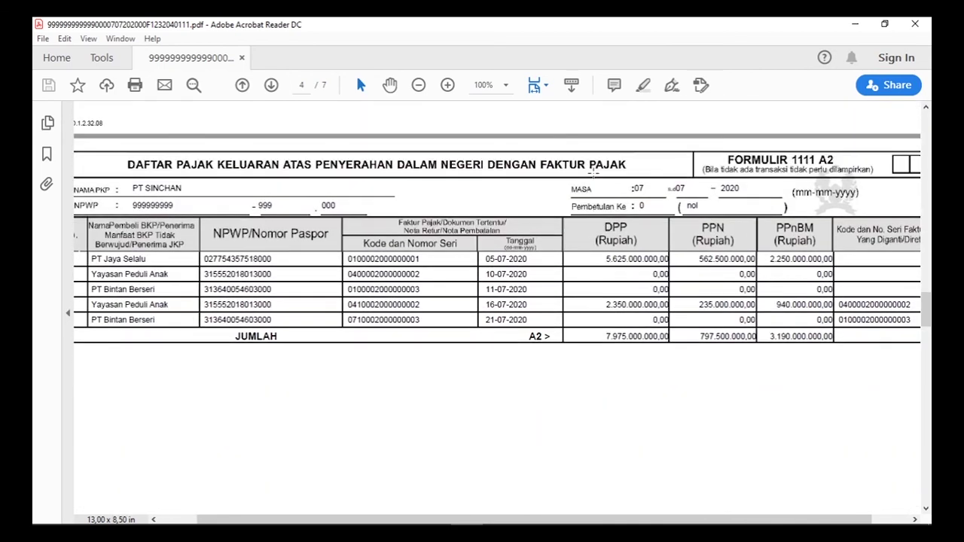
scroll(751, 162, down, 1)
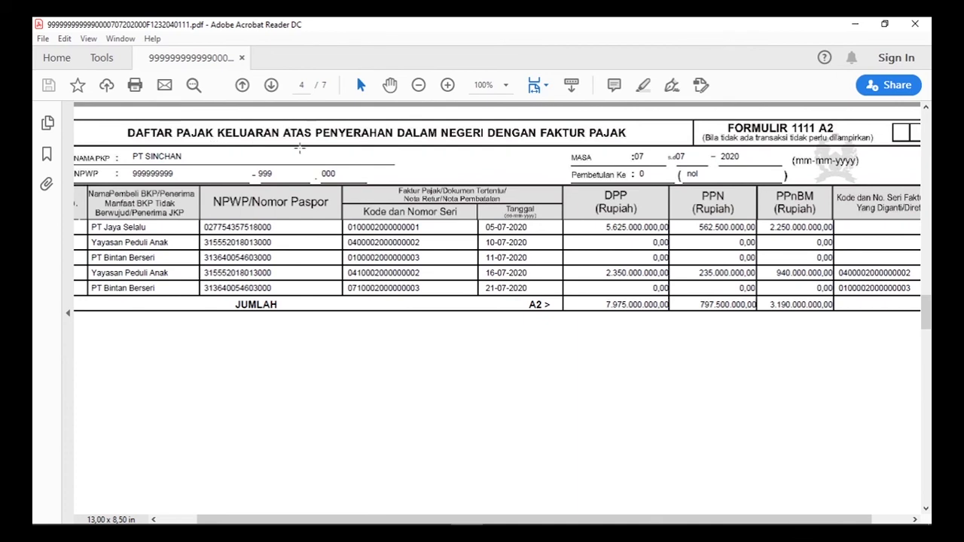
scroll(534, 154, down, 4)
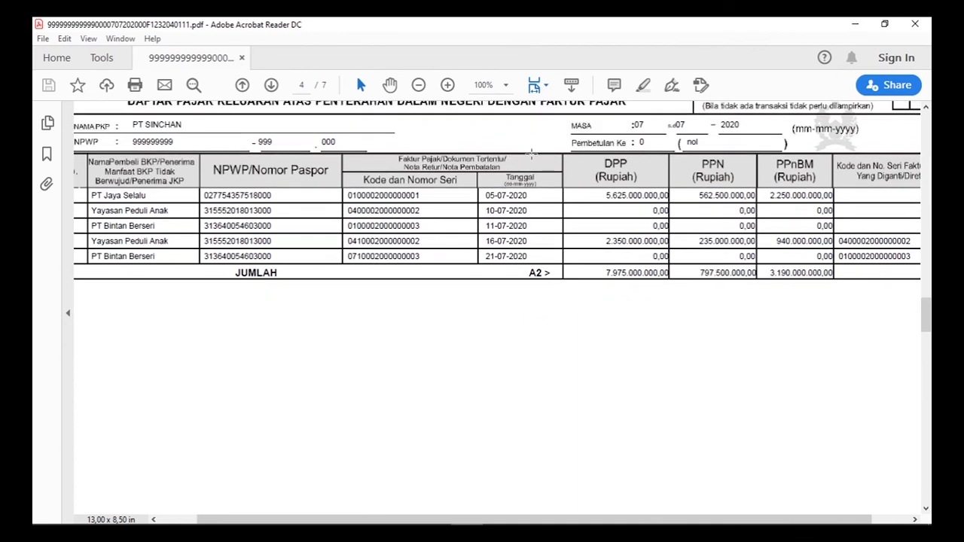
scroll(531, 156, down, 12)
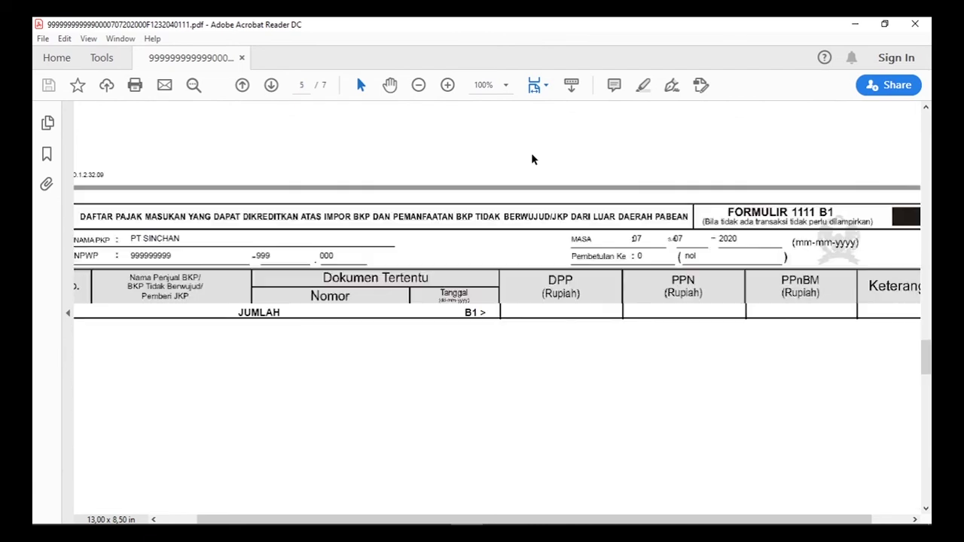
scroll(685, 179, down, 3)
scroll(685, 176, up, 1)
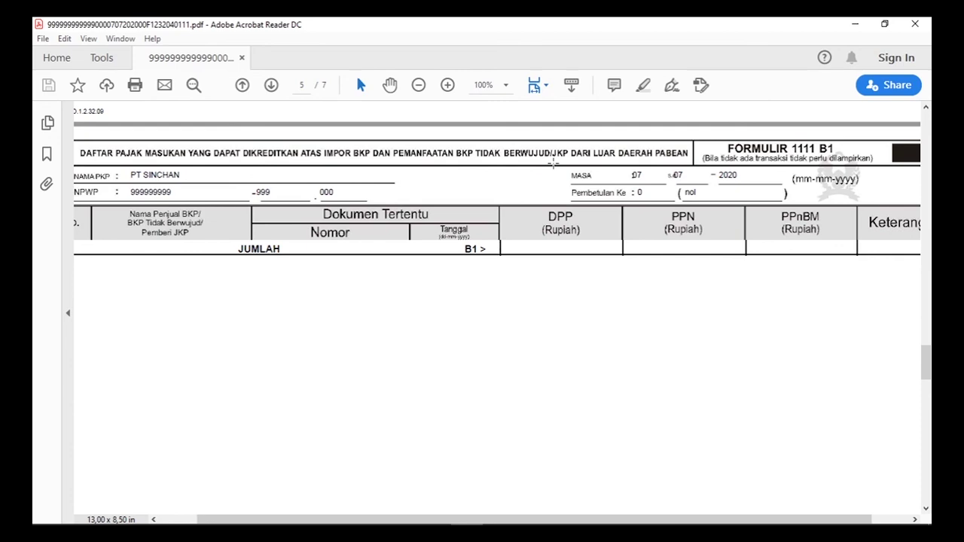
scroll(710, 200, down, 10)
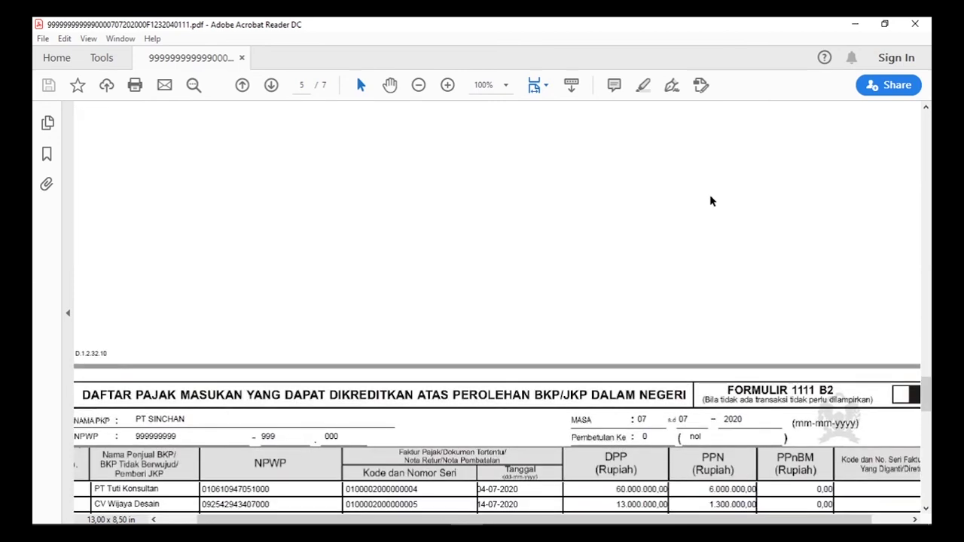
scroll(709, 201, down, 5)
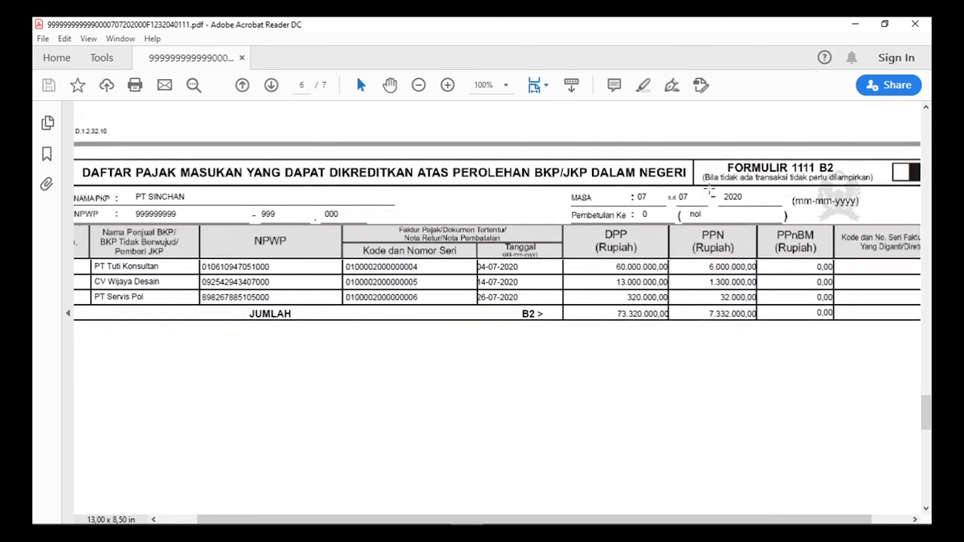
scroll(709, 192, down, 1)
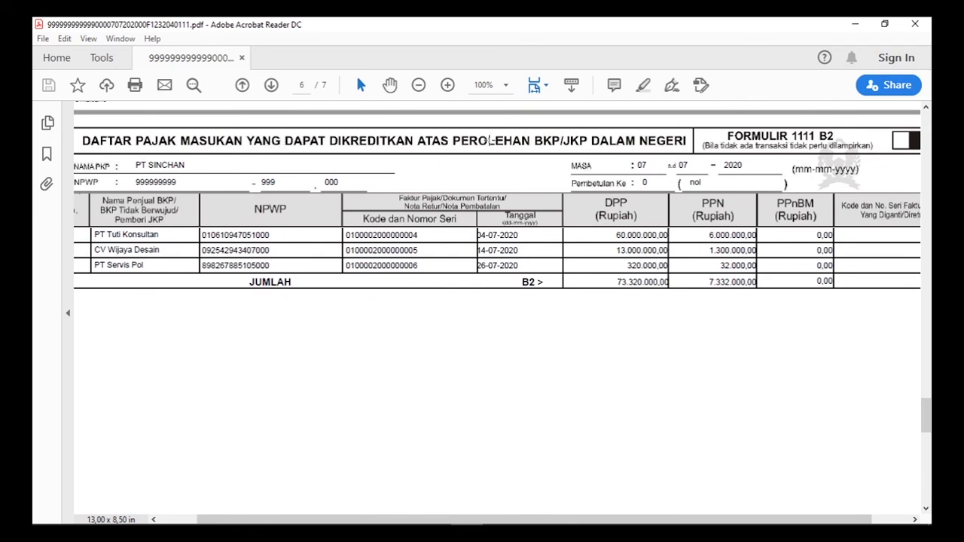
scroll(566, 166, down, 5)
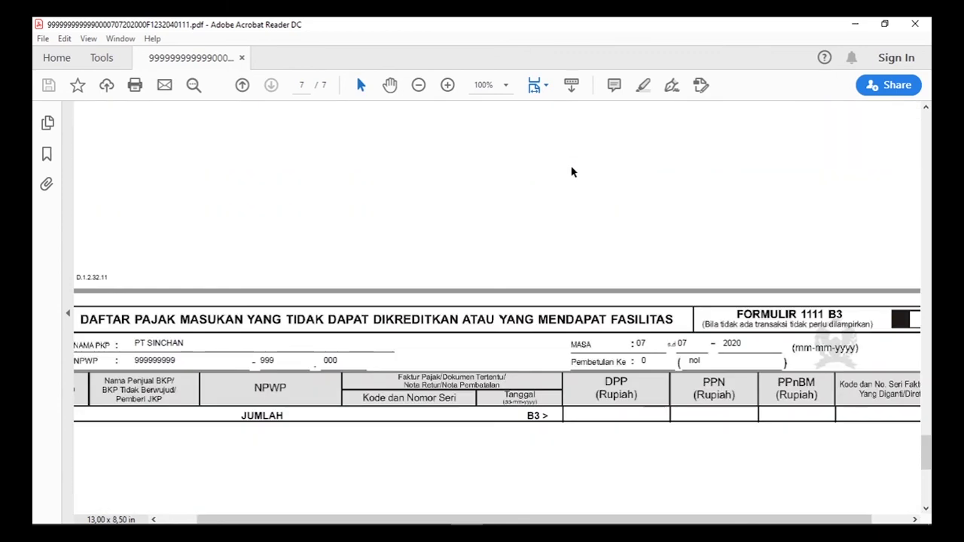
scroll(571, 172, down, 1)
scroll(771, 242, down, 1)
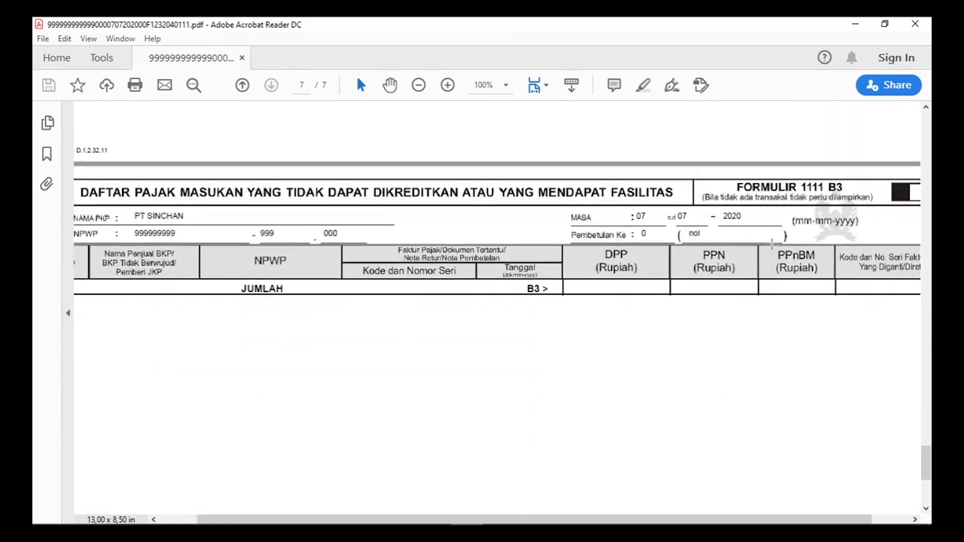
scroll(404, 195, down, 1)
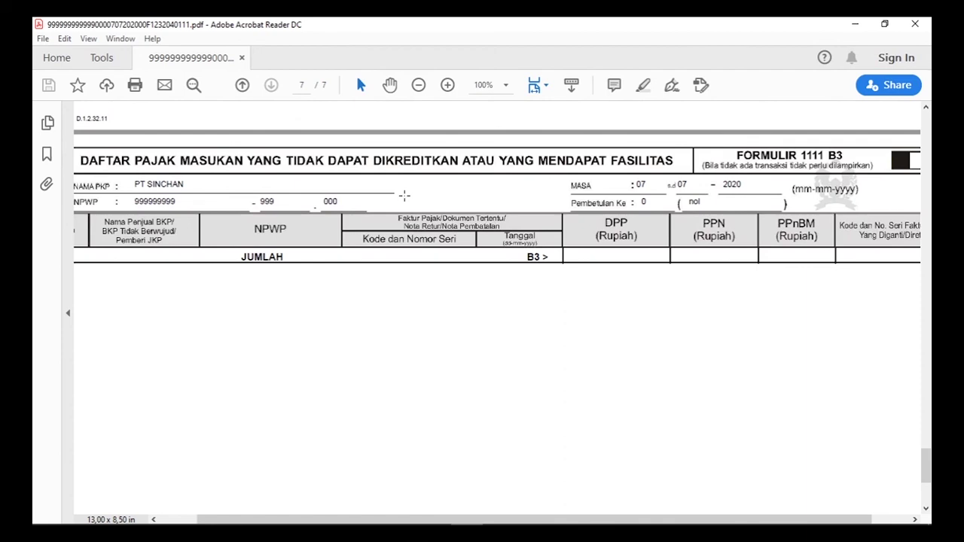